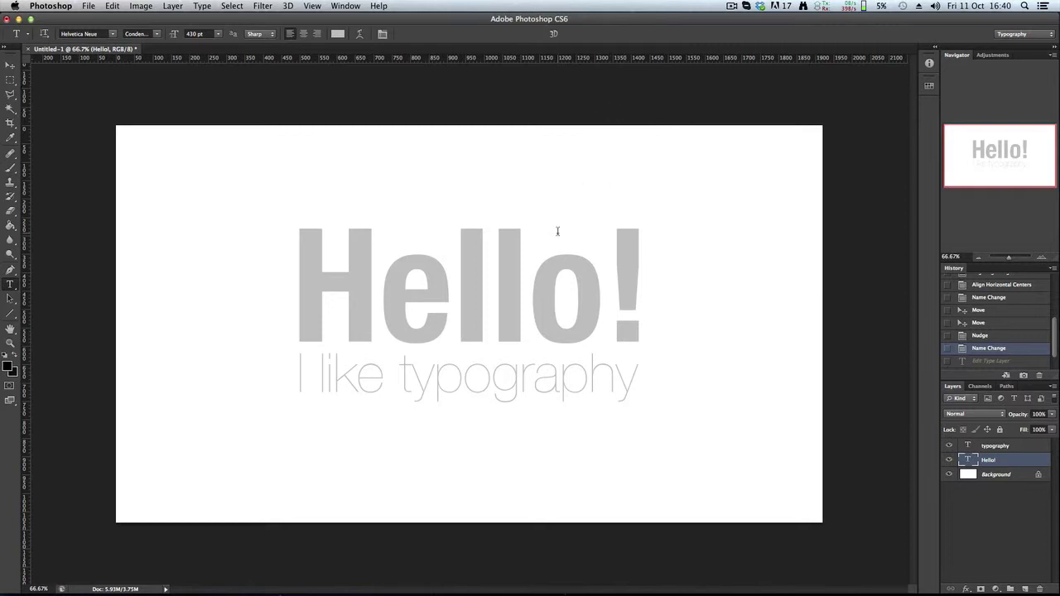
Step: Start editing the "Hello!" text between its two l's and show the Character settings
click(499, 282)
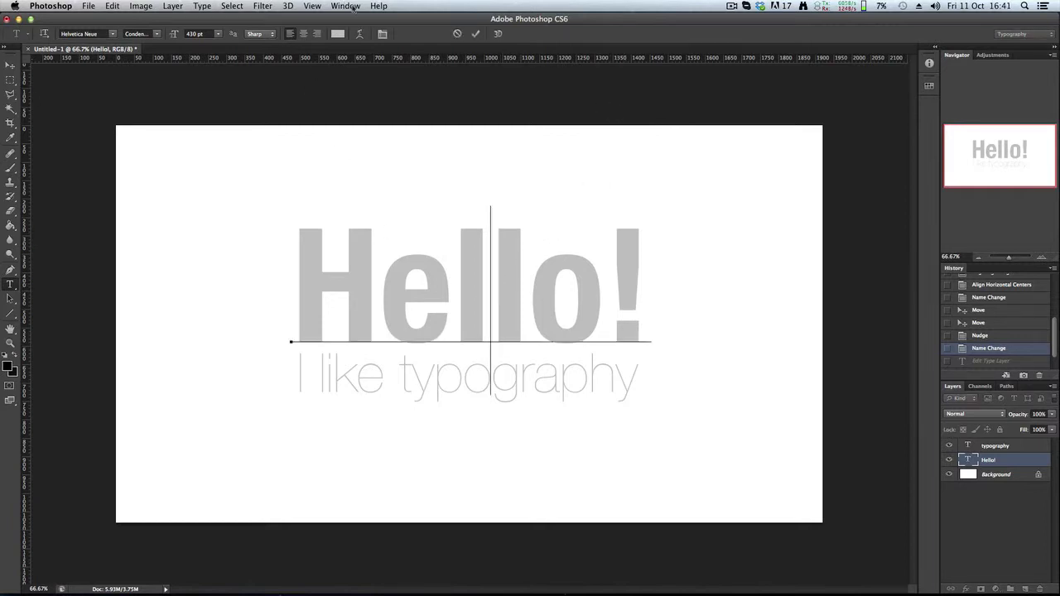
click(352, 5)
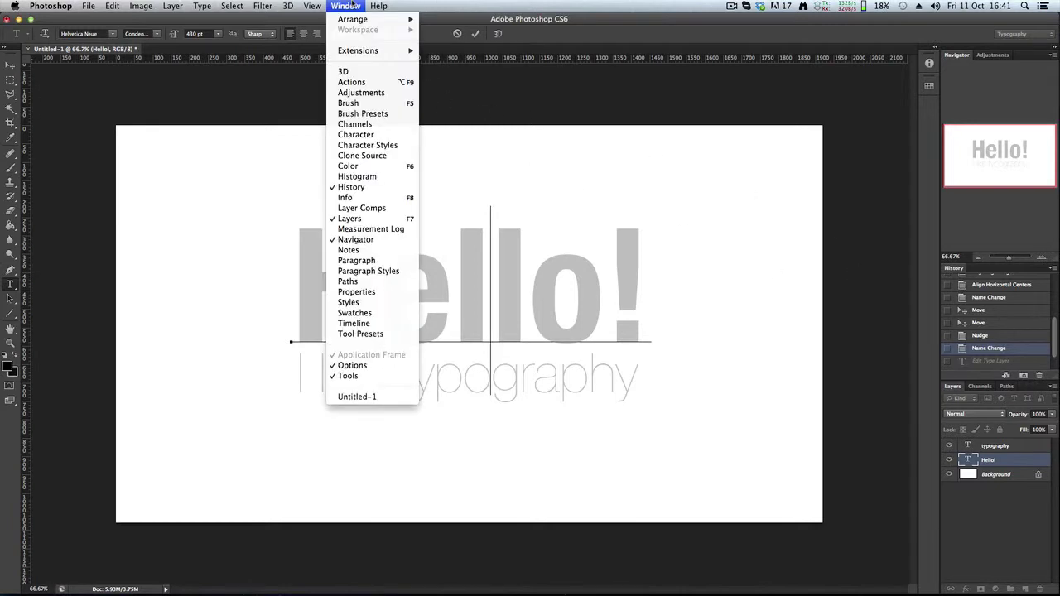
click(377, 137)
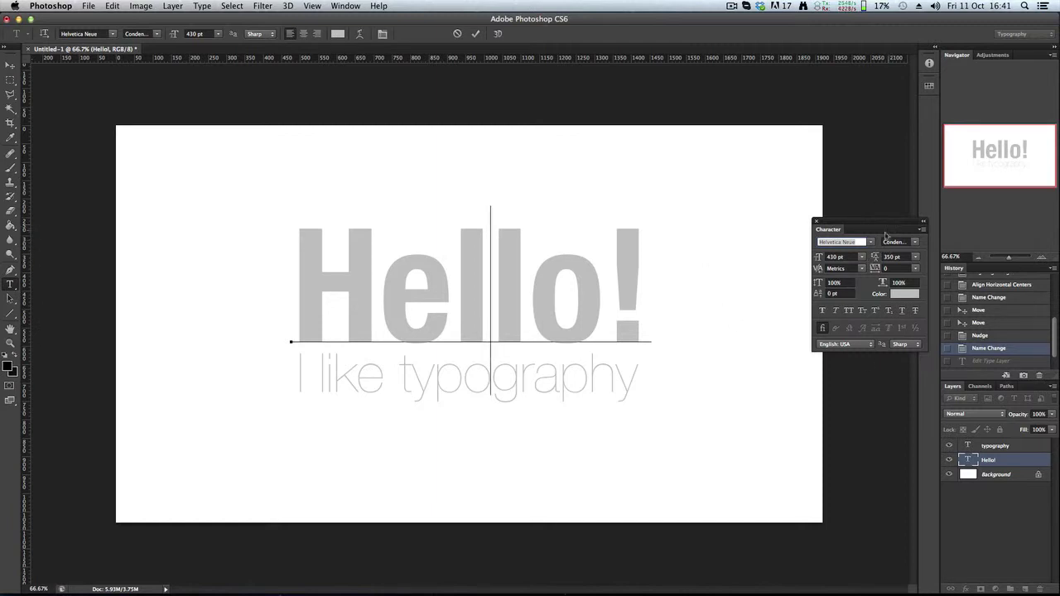
Step: Try the UltraLight Italic, Italic and Bold styles on the whole "Hello!" text, and return it to Condensed Bold
drag(307, 279, 750, 278)
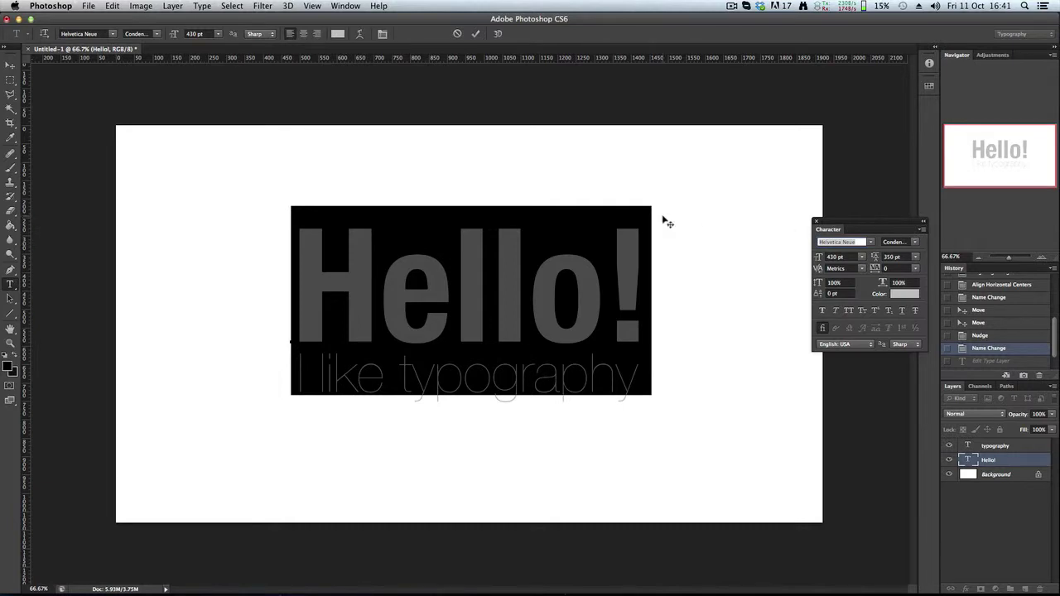
click(871, 243)
click(871, 242)
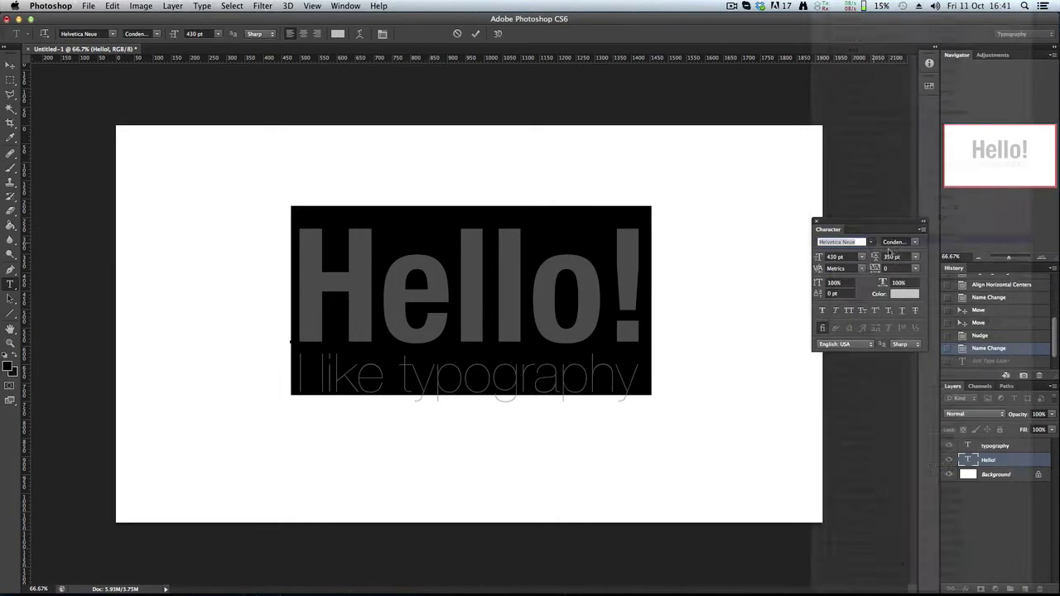
click(916, 247)
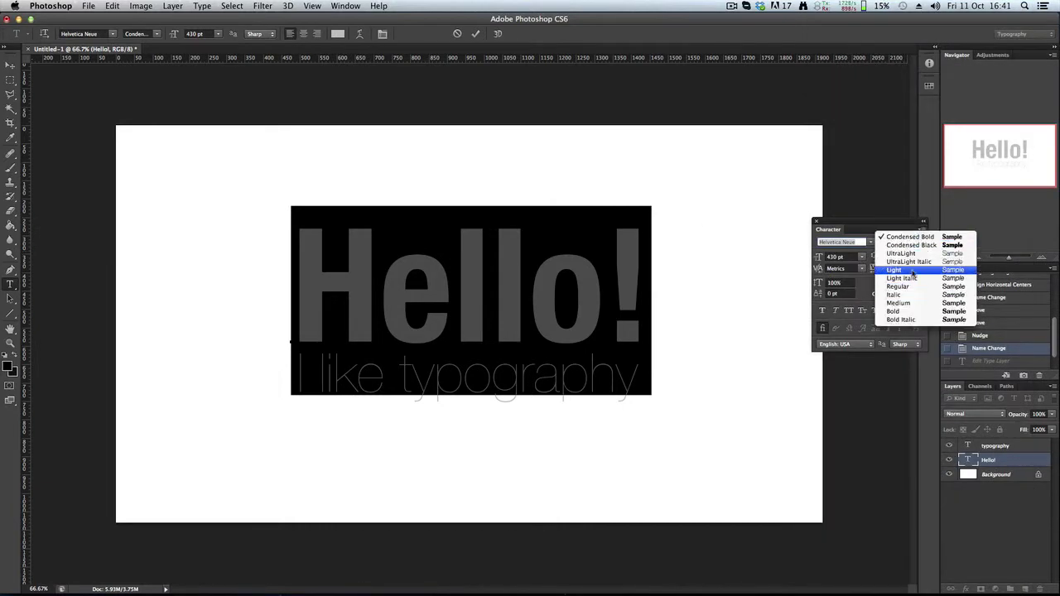
click(908, 261)
click(917, 245)
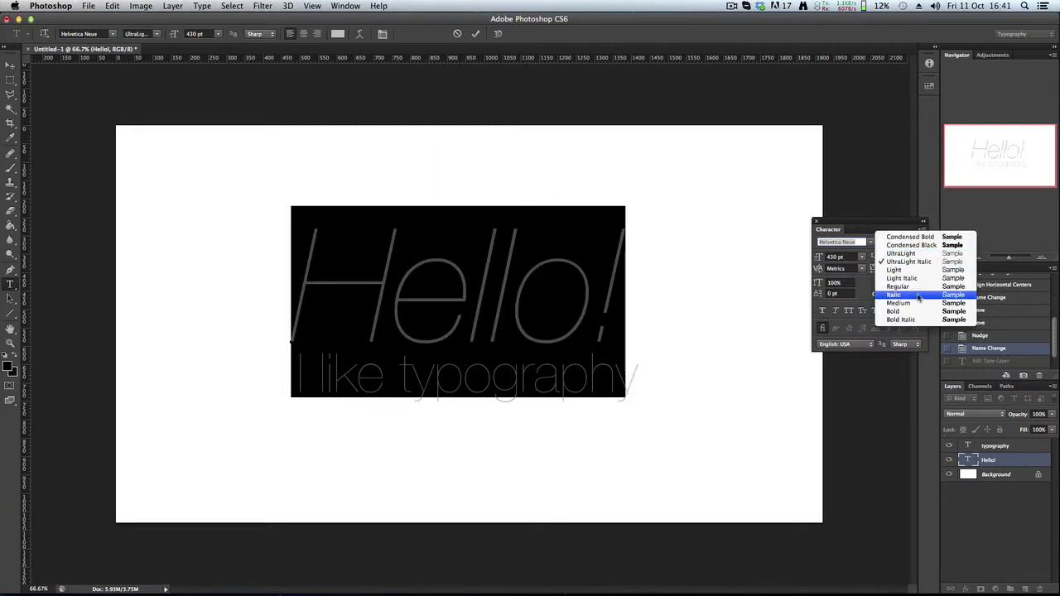
click(896, 295)
click(917, 244)
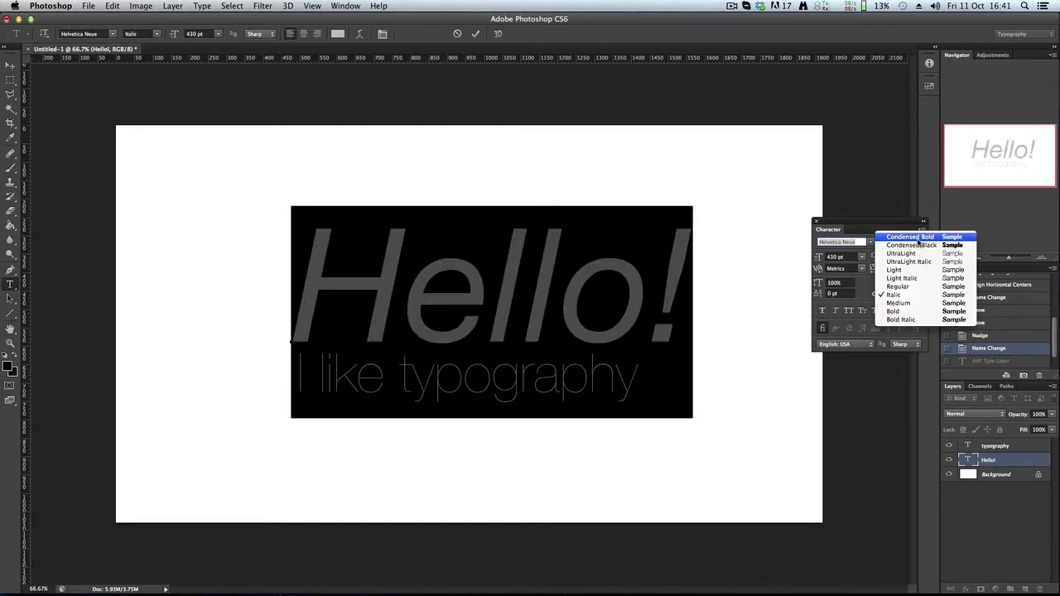
click(911, 312)
click(918, 245)
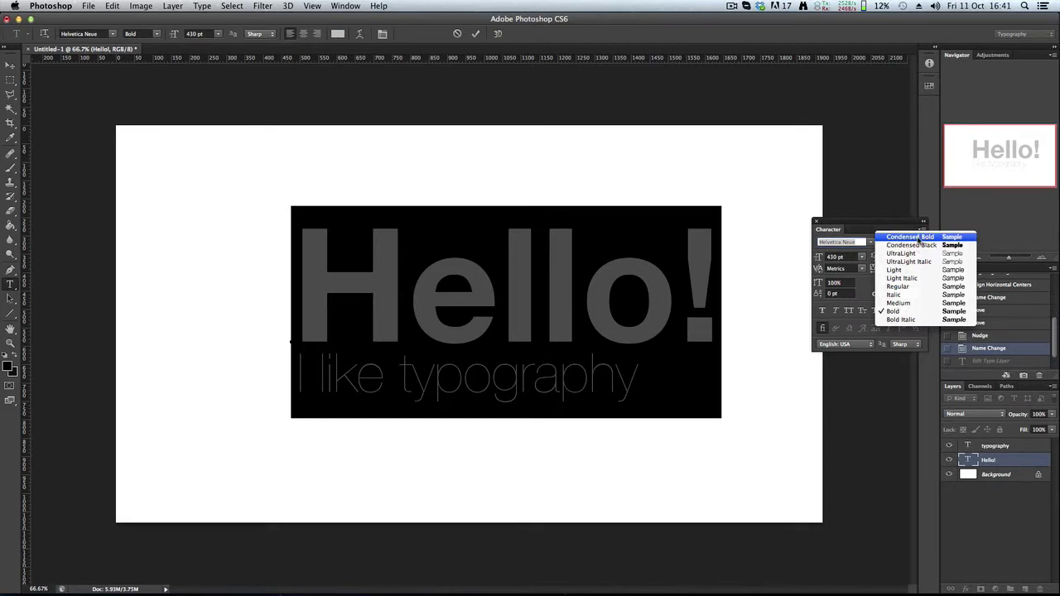
click(910, 236)
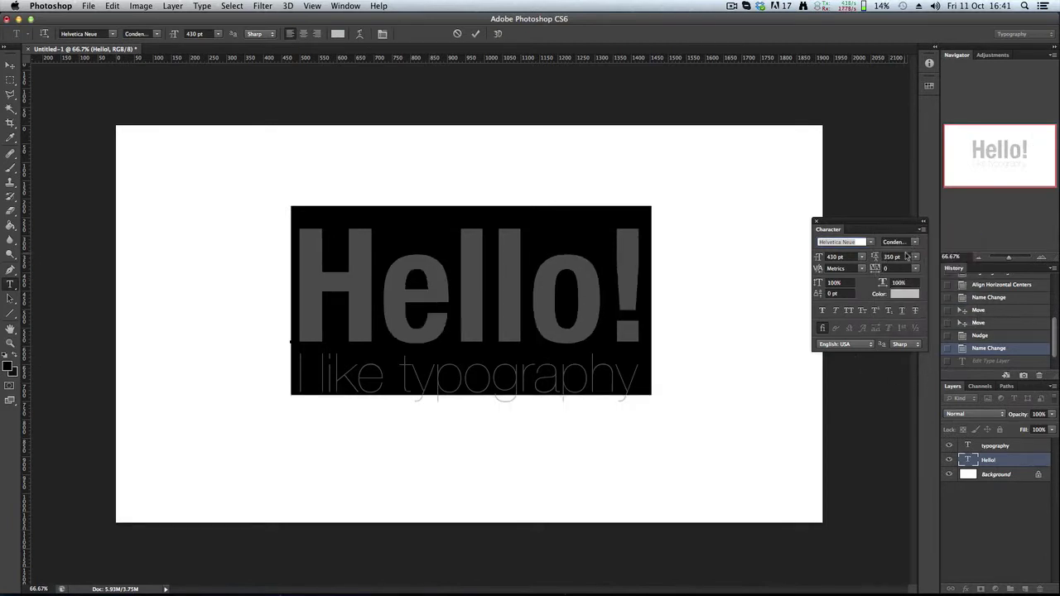
click(1005, 459)
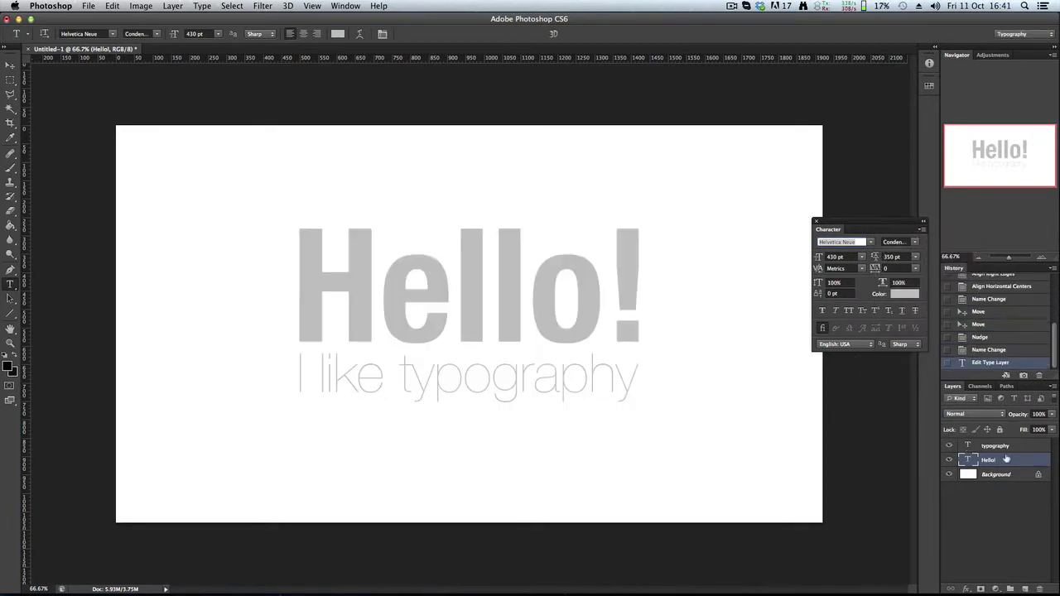
Step: Try a font size of 428 pt on the "Hello!" text, and return it to 430 pt
triple_click(564, 310)
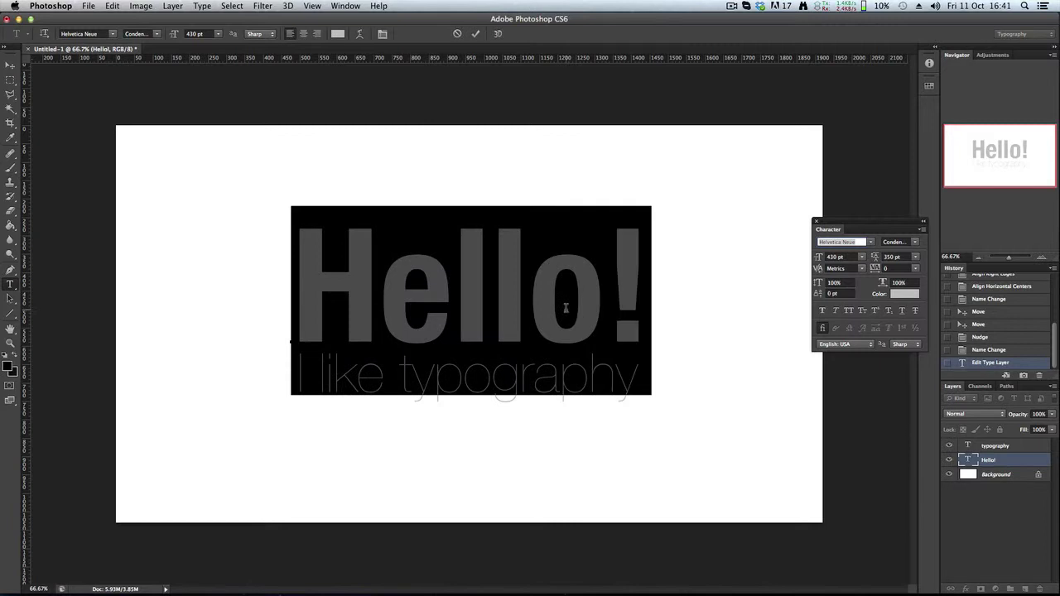
click(1013, 459)
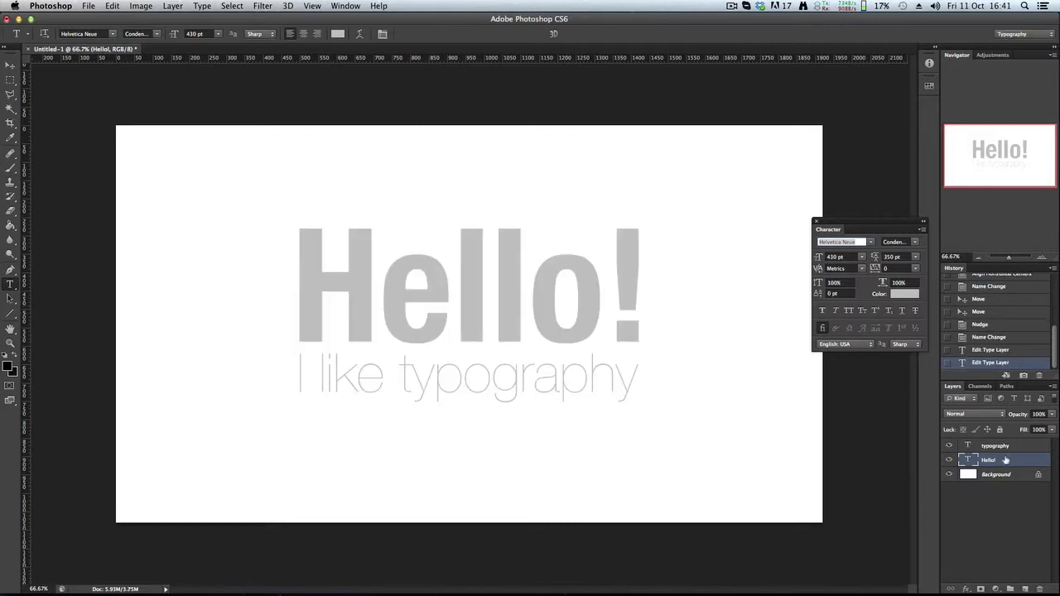
triple_click(466, 302)
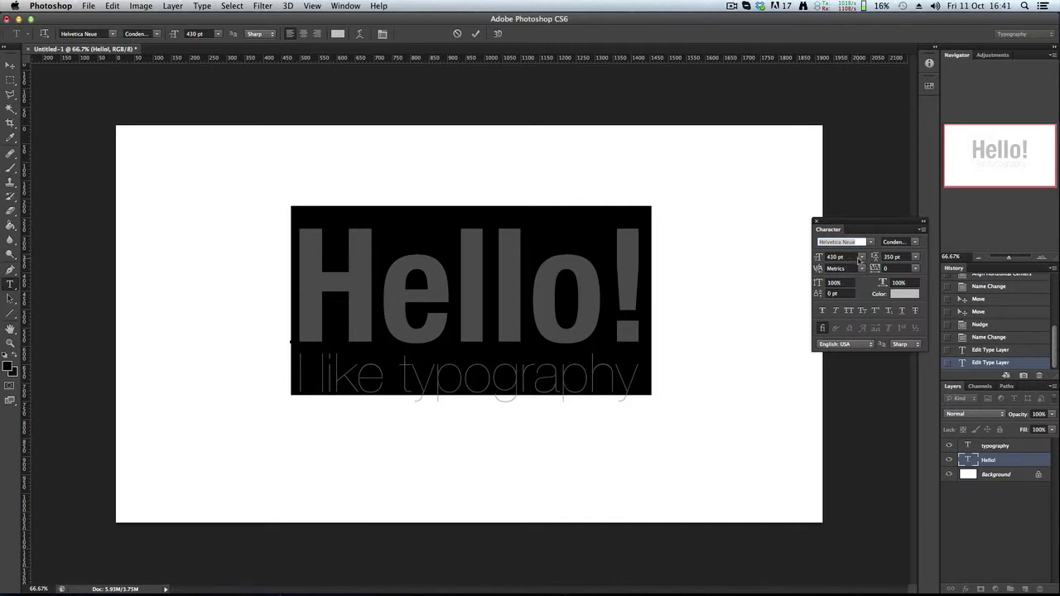
click(862, 257)
click(861, 256)
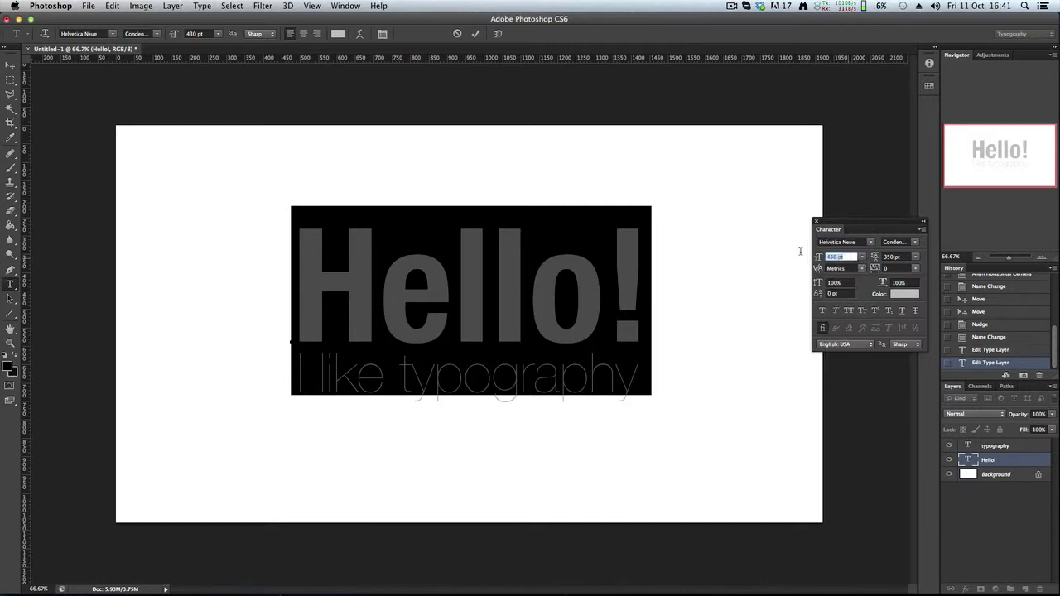
mouse_move(819, 257)
mouse_down()
mouse_move(757, 265)
mouse_move(819, 262)
mouse_up()
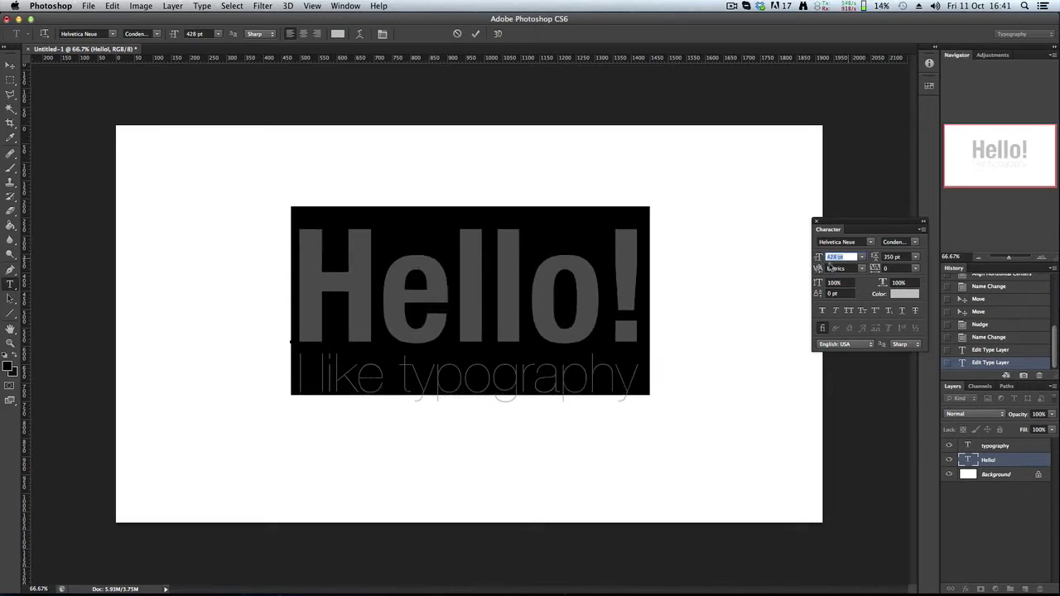
key(Up)
key(Up)
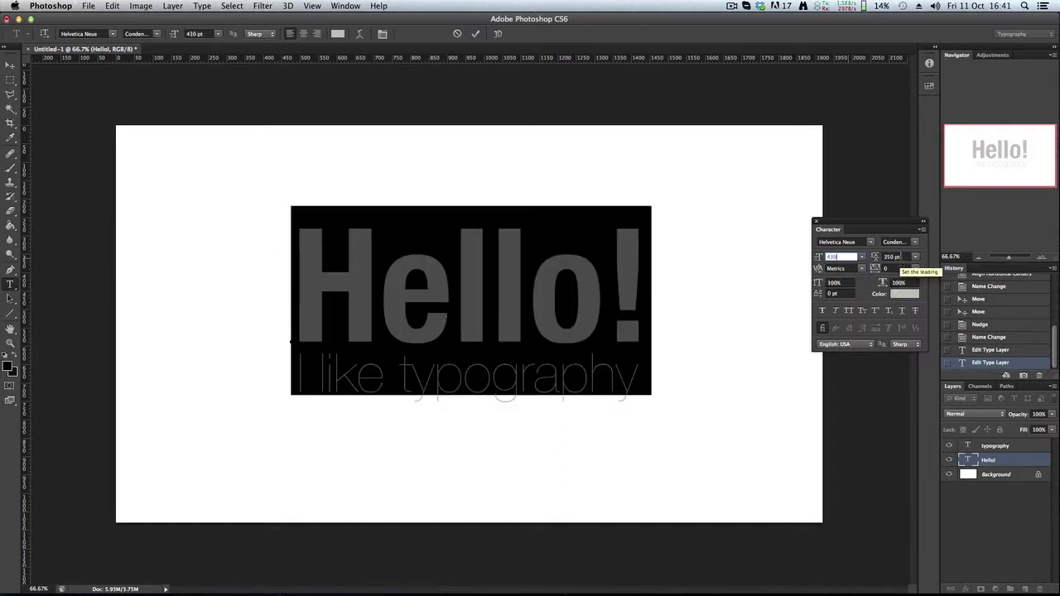
key(Tab)
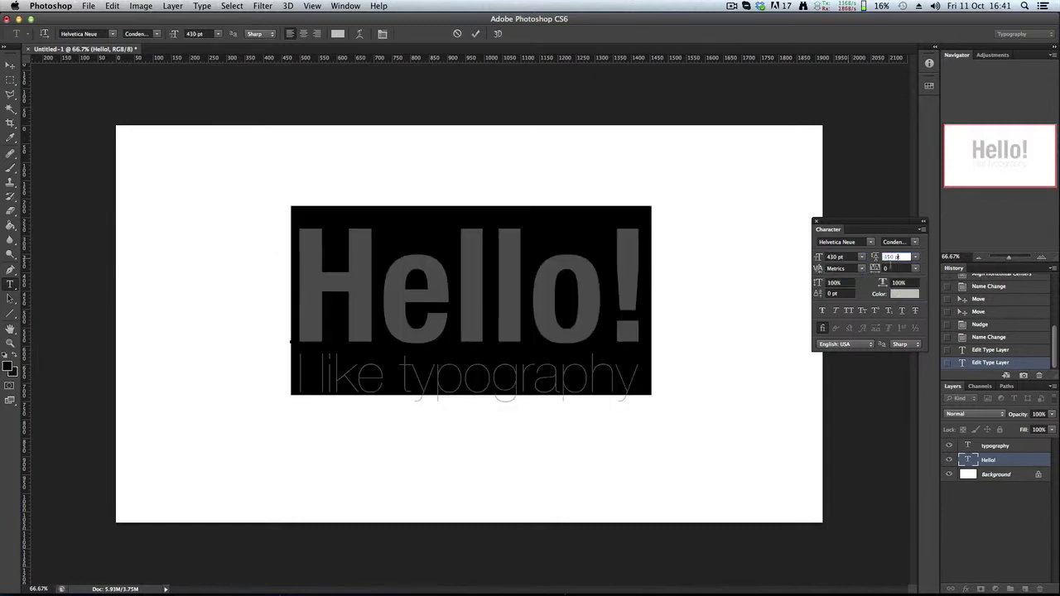
click(645, 291)
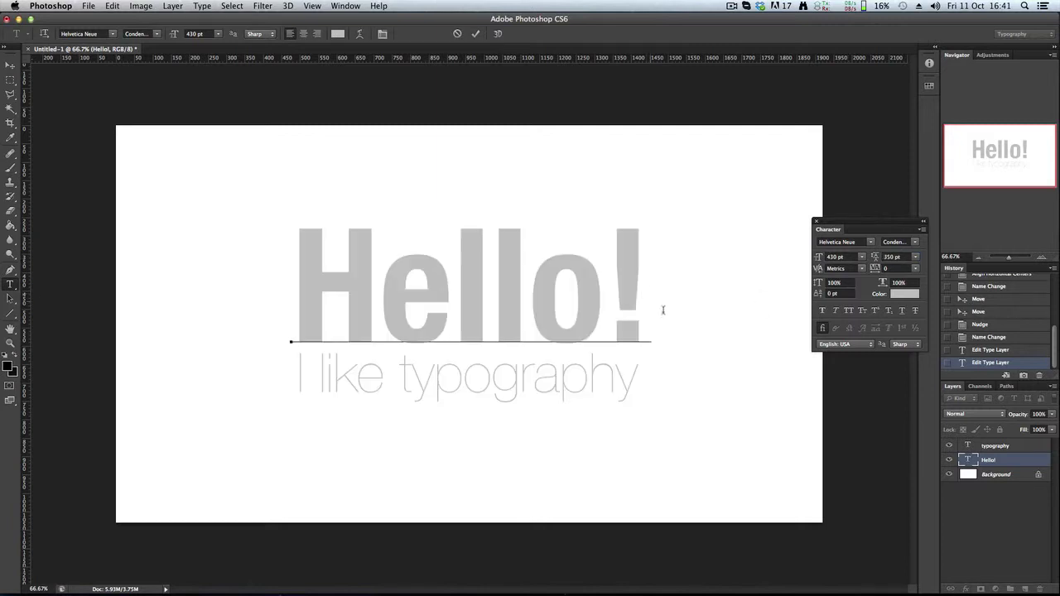
click(1018, 460)
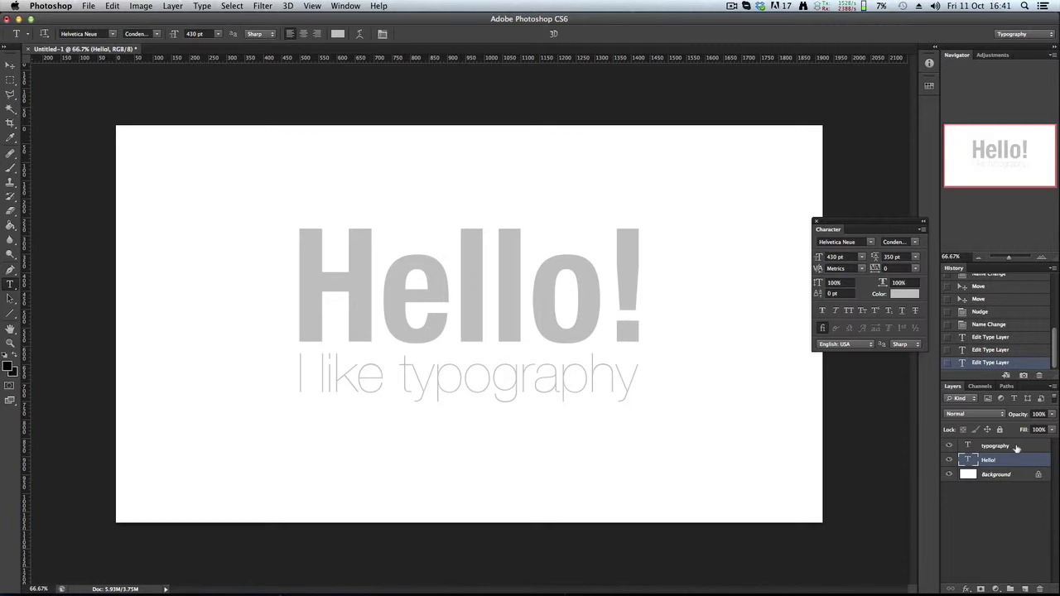
Step: Add a second line reading "because it looks nice" below "I like typography" in the typography layer
click(1015, 446)
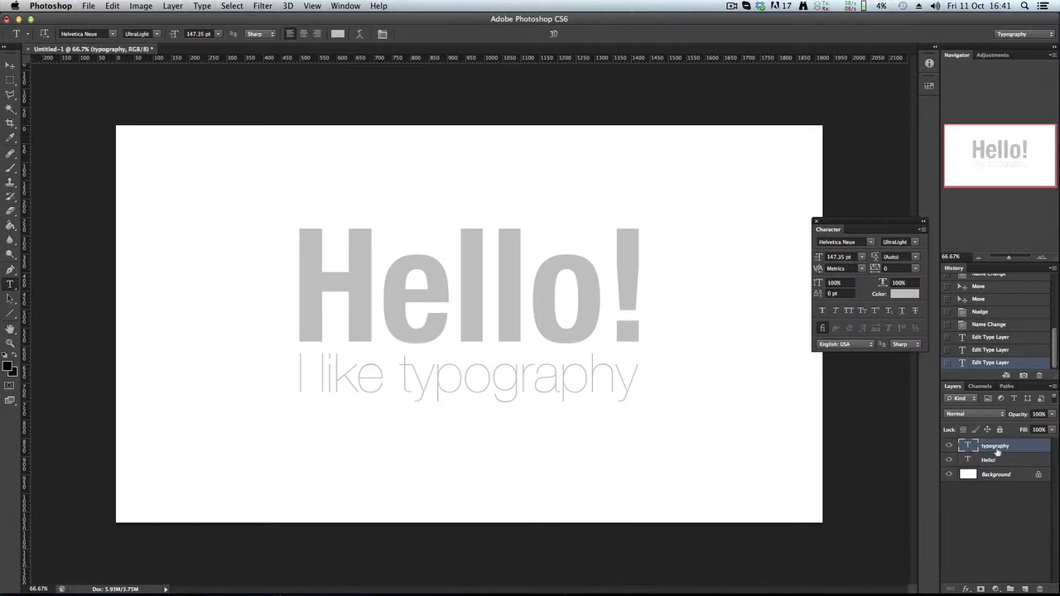
click(632, 394)
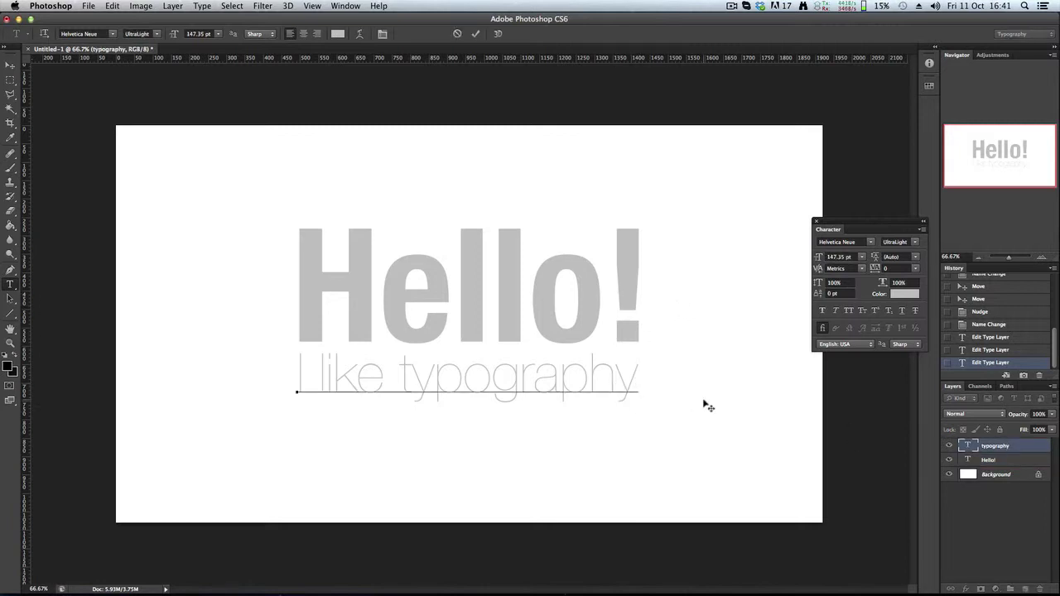
key(Return)
text(be )
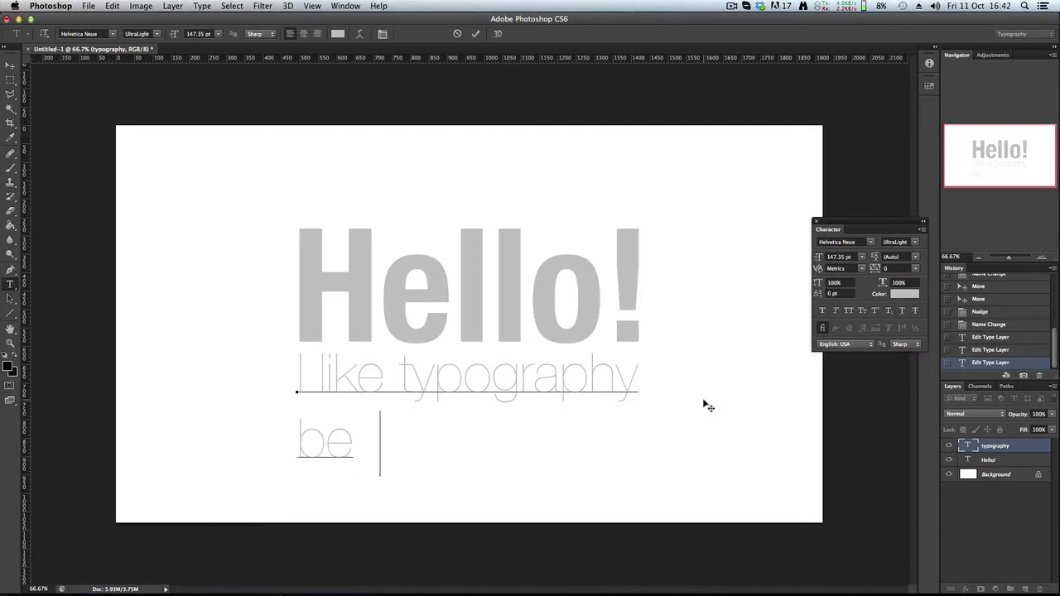
text(cause it looks)
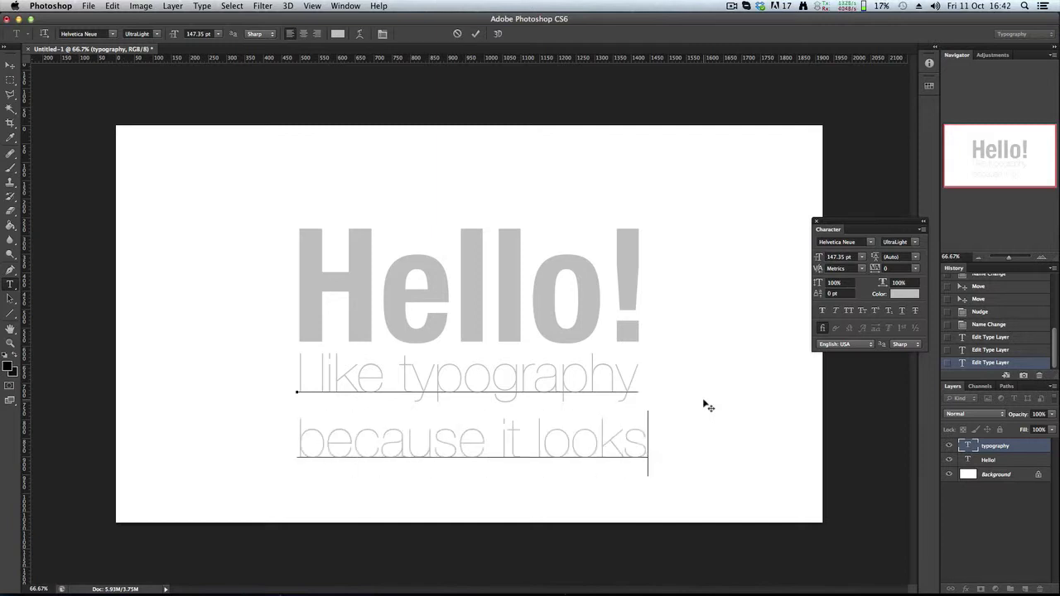
text( nice)
Step: Set the leading of both lines in the typography layer to 48 pt, and increase it to 150 pt
key(alt+shift+Left)
key(alt+shift+Left)
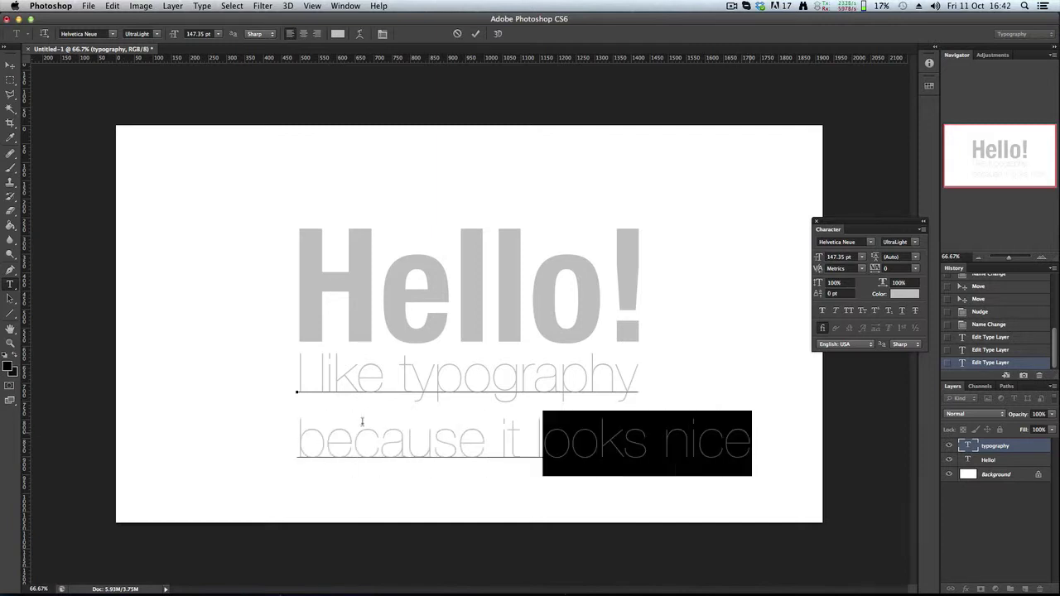
key(super+a)
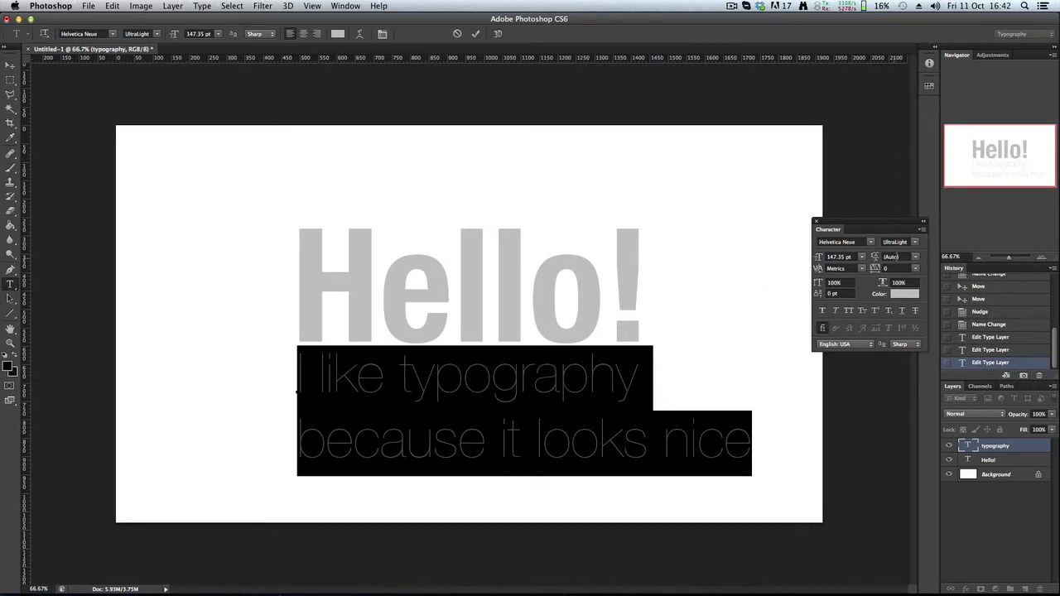
click(916, 257)
click(906, 354)
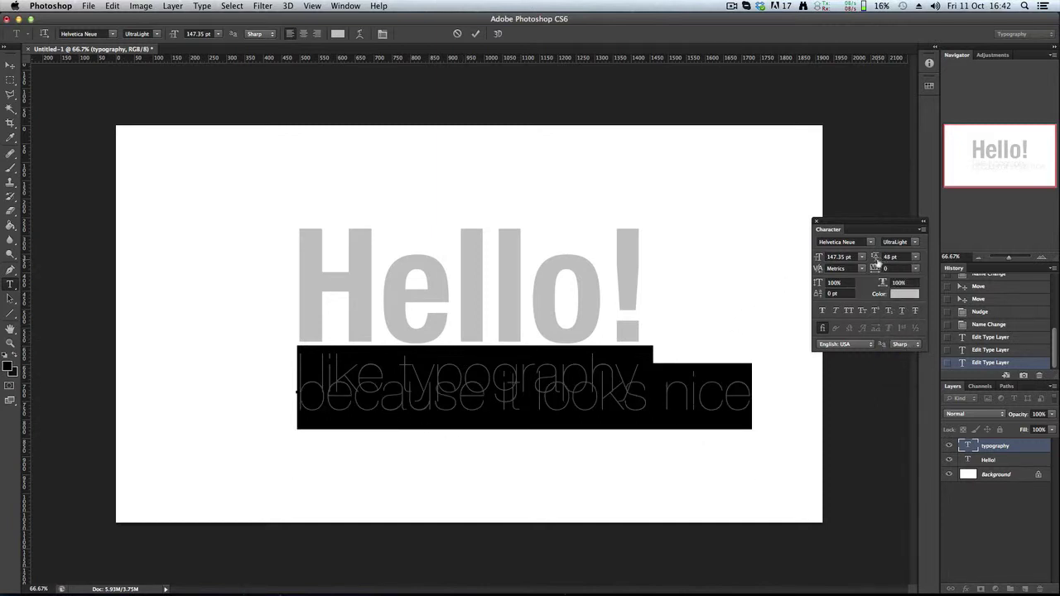
drag(876, 262, 933, 255)
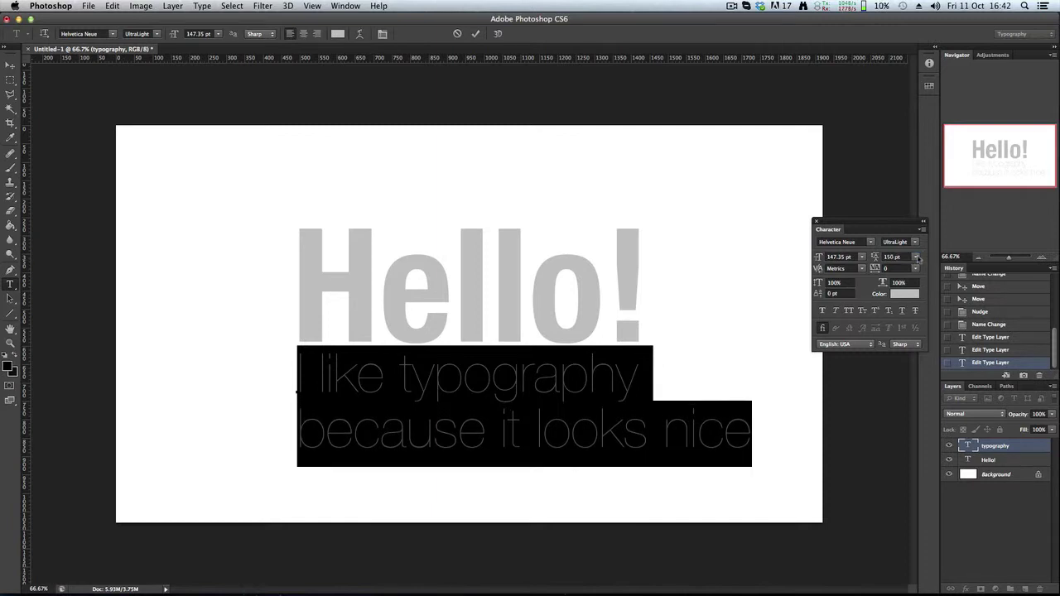
Step: Increase the leading of both lines in the typography layer to 256 pt and commit the text edit
click(586, 372)
drag(730, 432, 284, 367)
drag(874, 259, 933, 262)
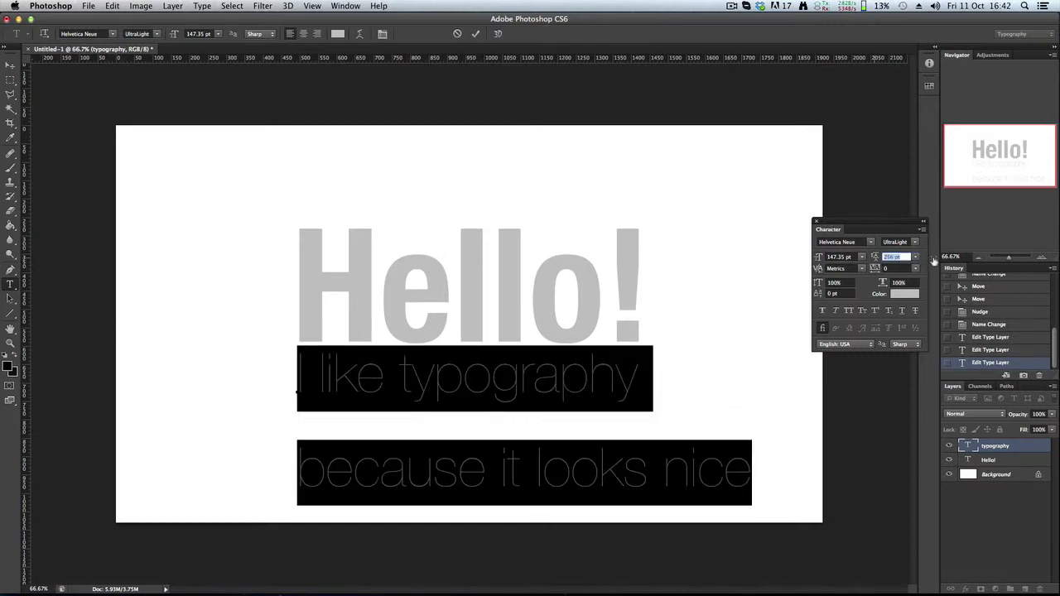
click(1035, 453)
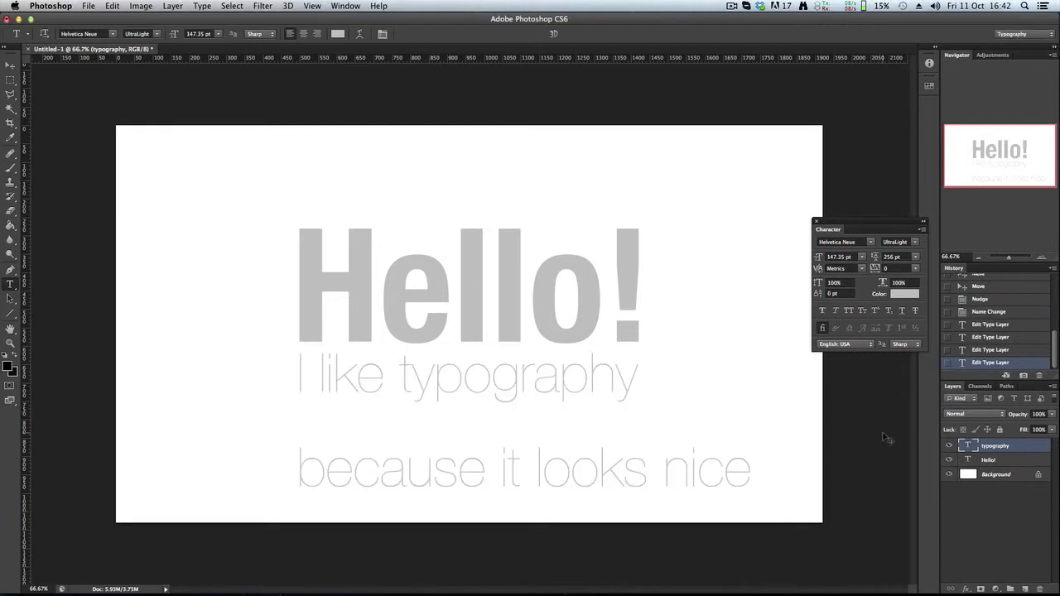
Step: Undo the last text edit on the typography layer, removing the added line and its leading
key(super+z)
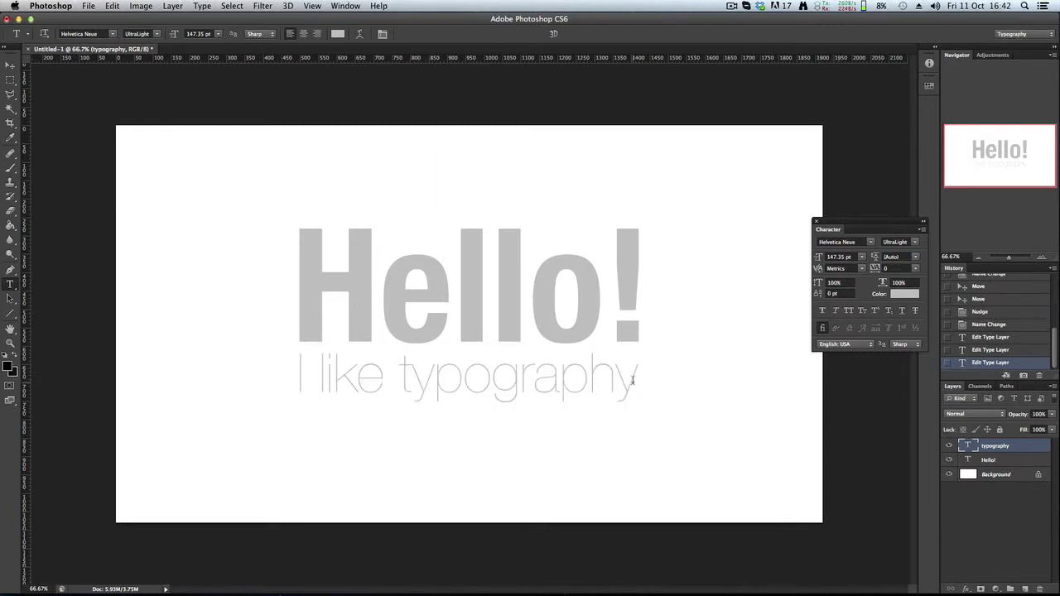
click(632, 380)
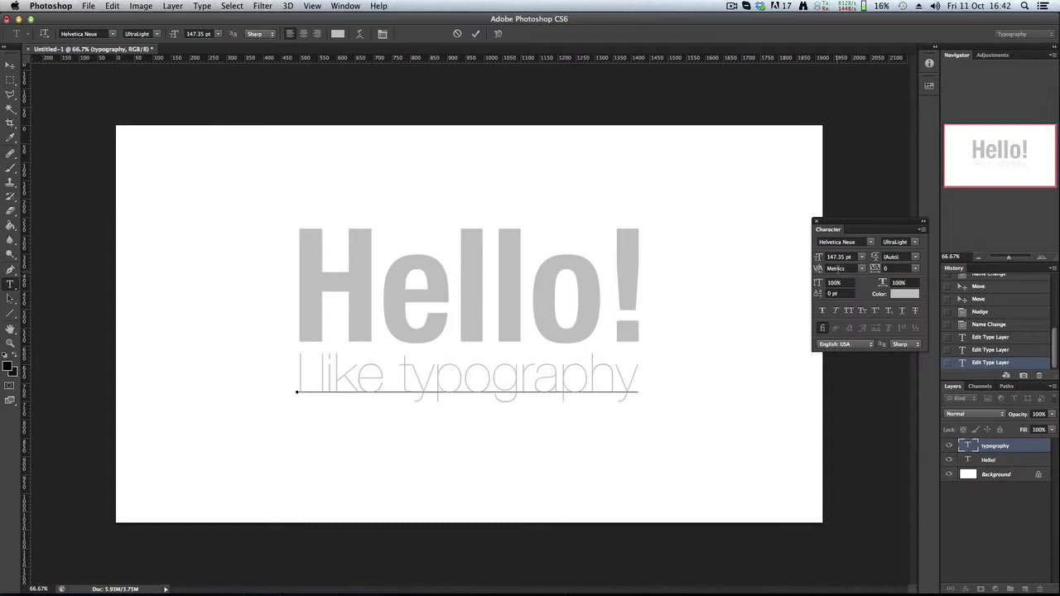
click(1007, 445)
Step: Set the kerning between the two l's in "Hello!" to -20
click(482, 300)
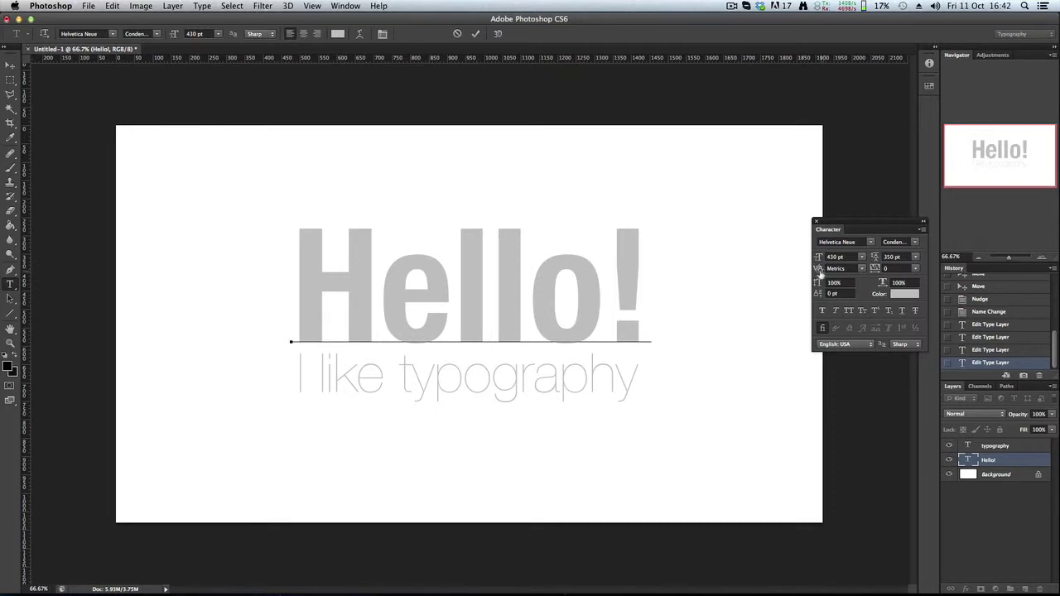
mouse_move(820, 272)
mouse_down()
mouse_move(829, 273)
mouse_move(818, 276)
mouse_up()
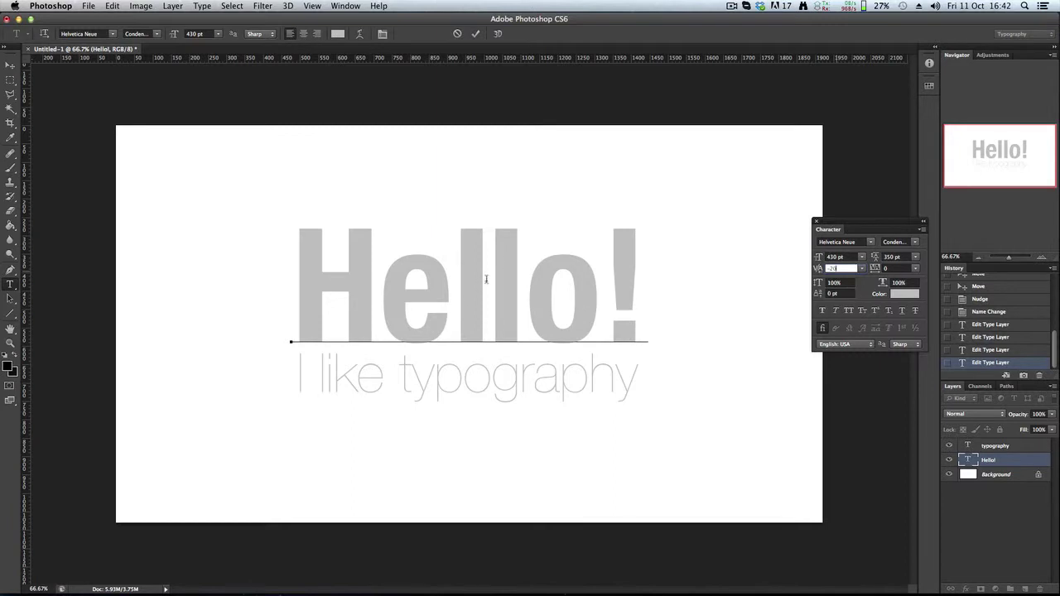
Step: Set the tracking of the whole word "Hello!" to -25 and commit the text edit
drag(633, 282, 199, 272)
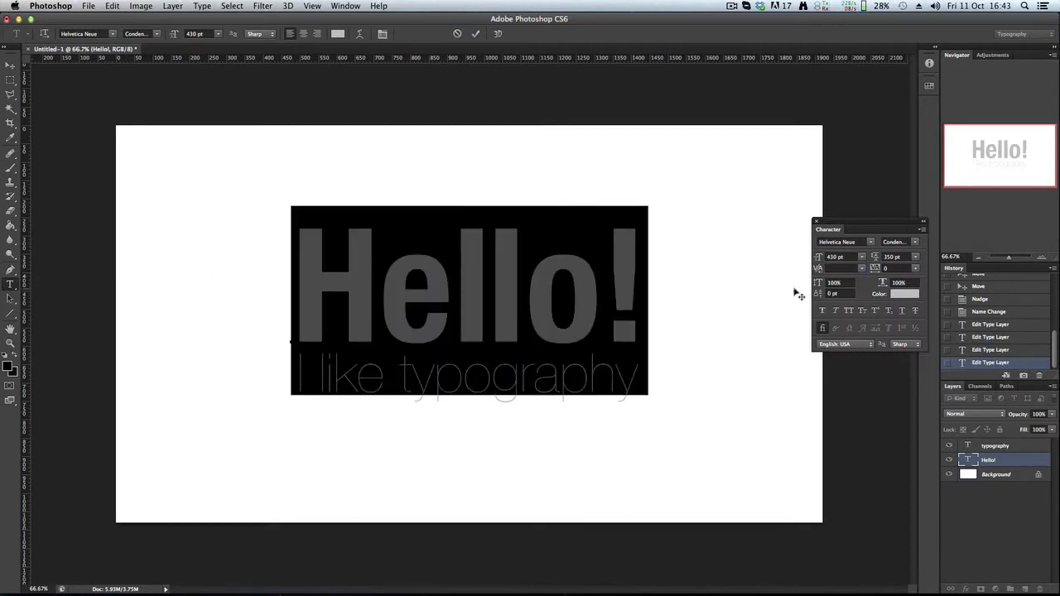
click(914, 269)
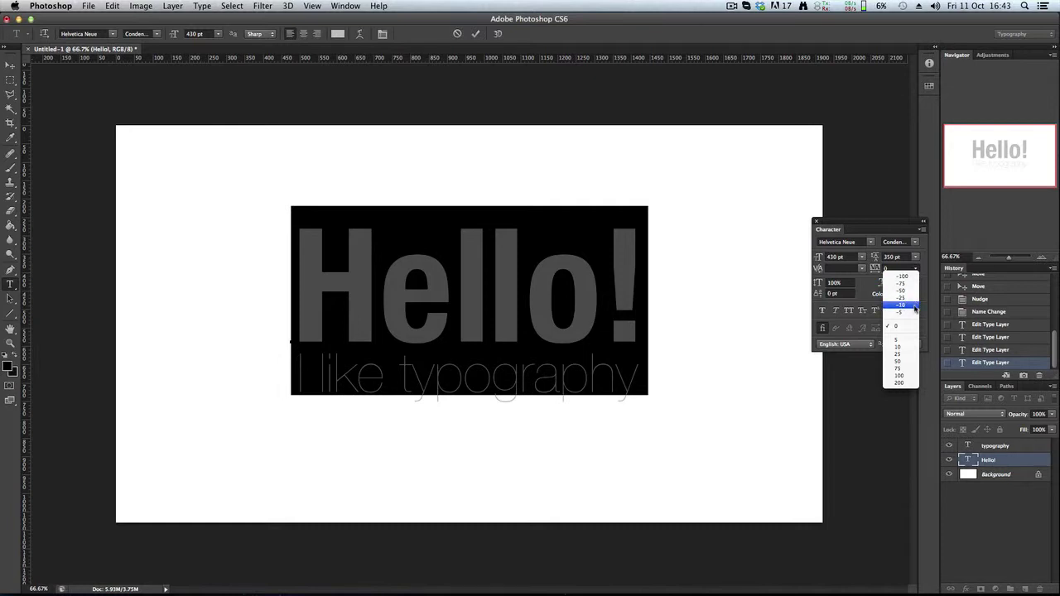
click(908, 298)
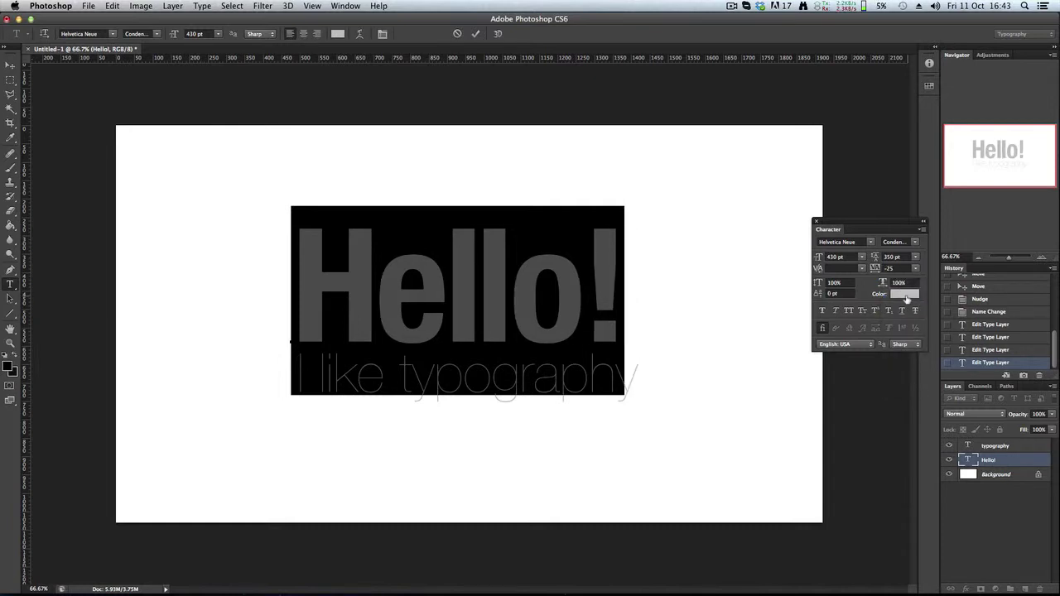
click(567, 297)
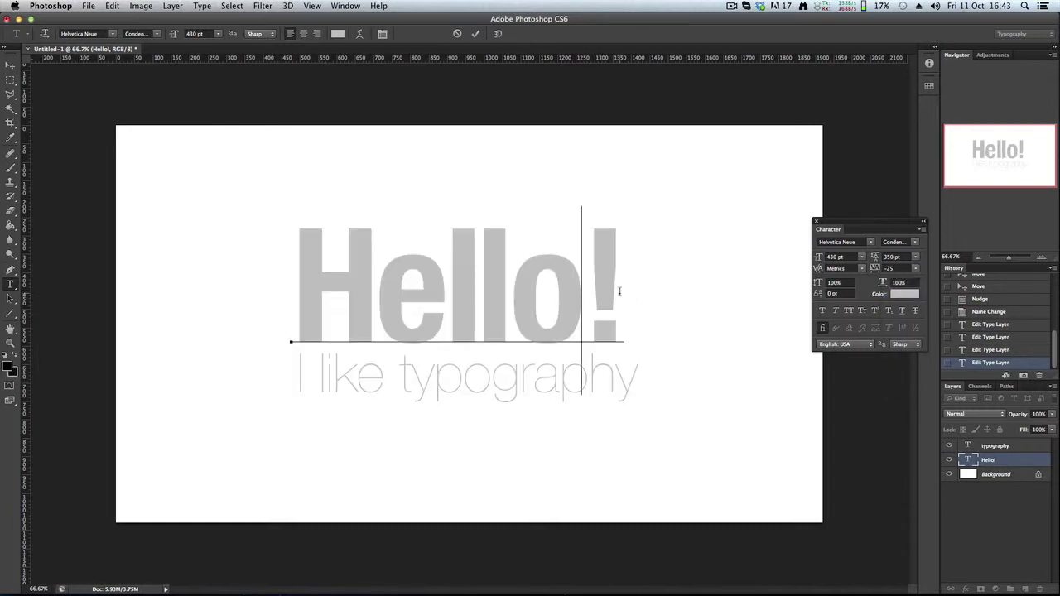
key(super+Return)
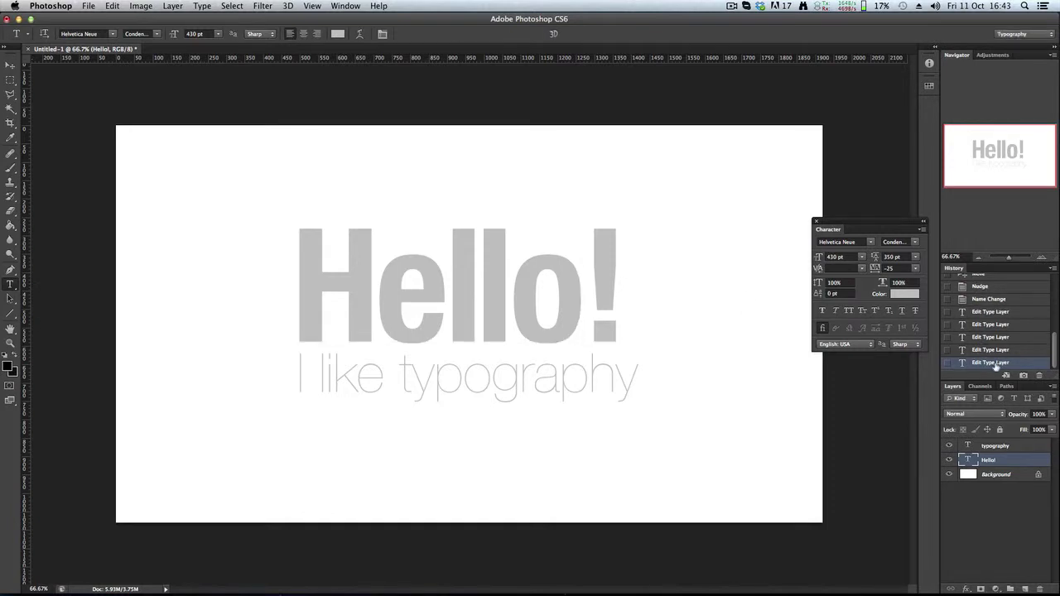
Step: Compare the design with and without the last "Hello!" text edit and revert to the history state before it
click(995, 351)
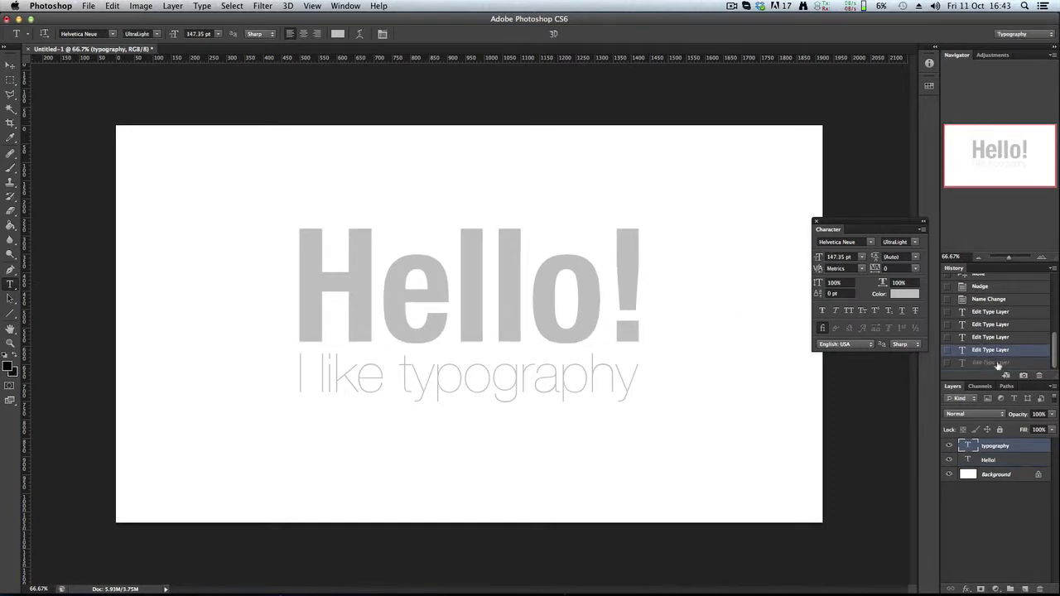
click(996, 363)
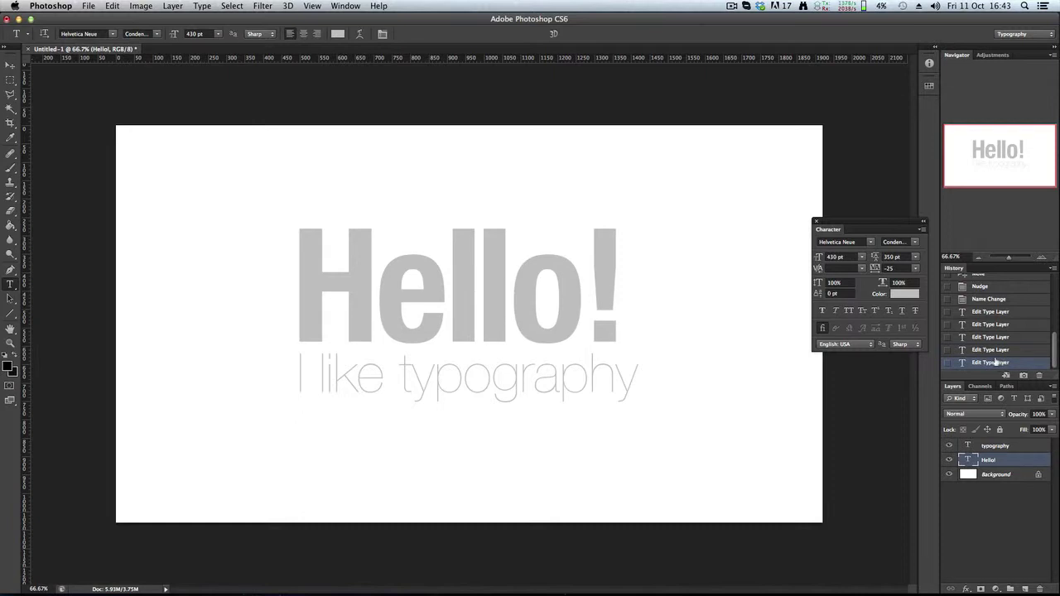
click(992, 351)
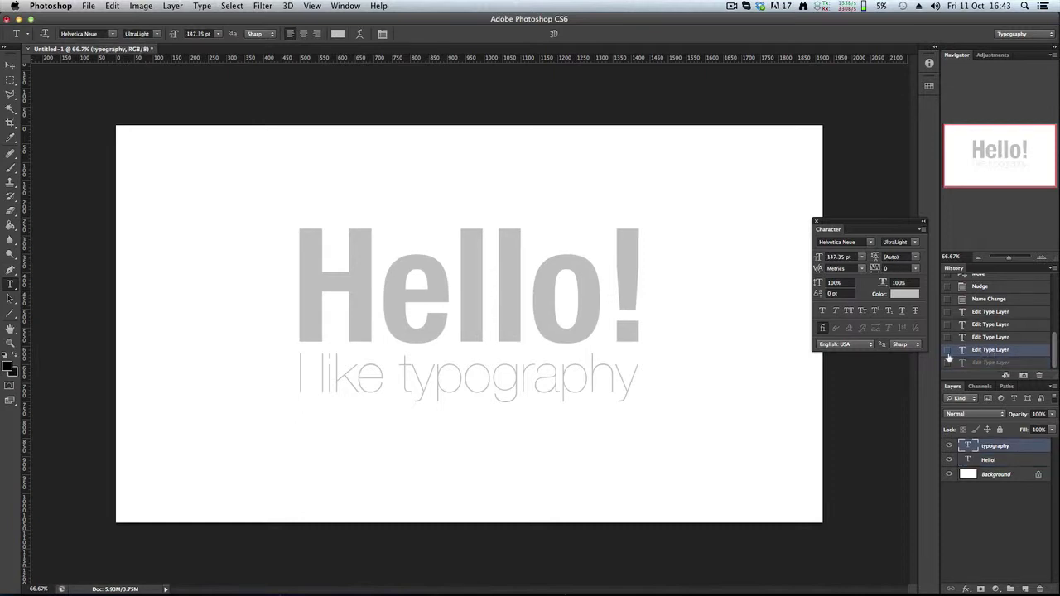
Step: Try vertical scales of 142% and 86% on the "I like typography" line and restore it to 100%
click(589, 377)
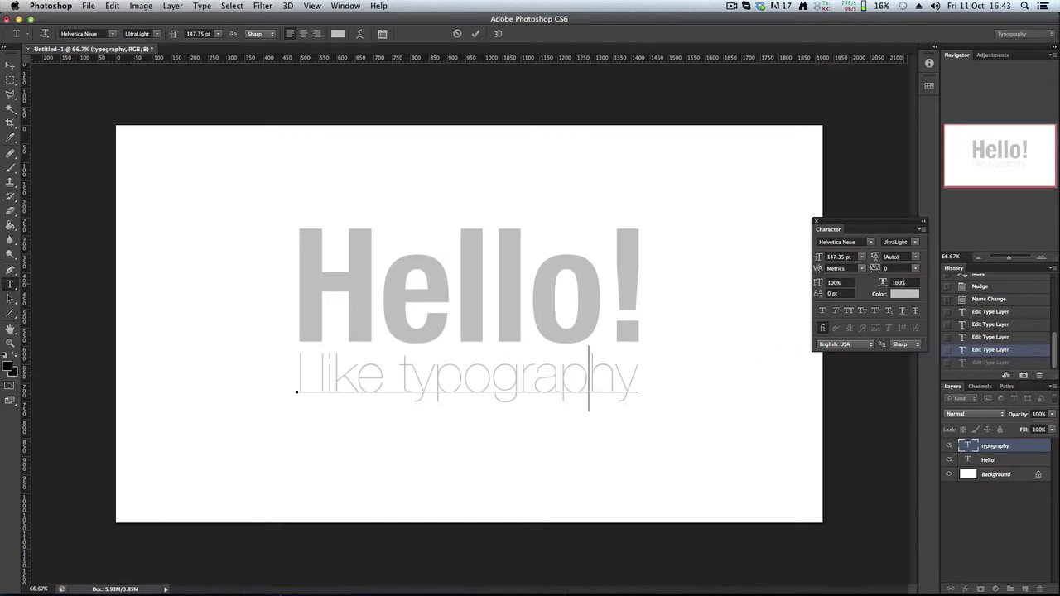
double_click(835, 283)
text(142)
key(Return)
key(super+z)
key(super+a)
mouse_move(820, 284)
mouse_down()
mouse_move(834, 284)
mouse_move(820, 284)
mouse_up()
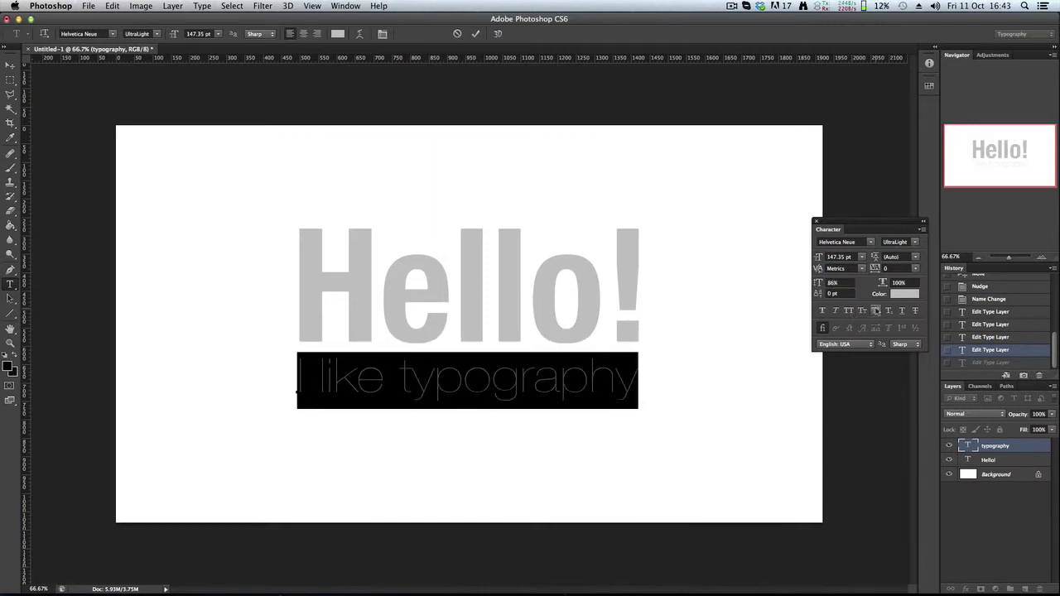
click(842, 283)
text(100)
key(Return)
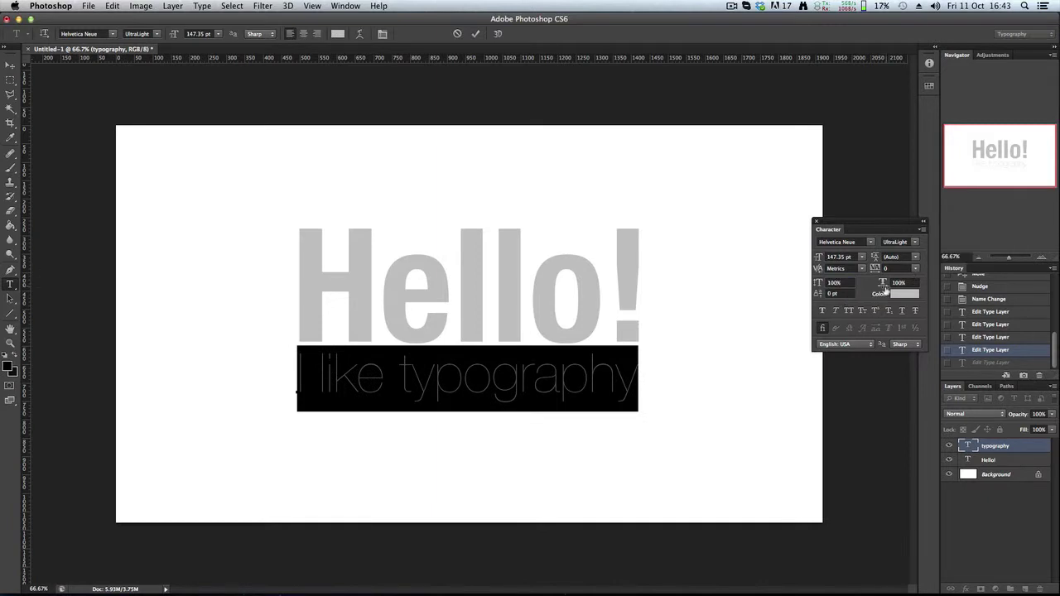
Step: Set the horizontal scale of the "I like typography" line to 88% and restore it to 100%
drag(884, 284, 908, 287)
text(88)
key(Return)
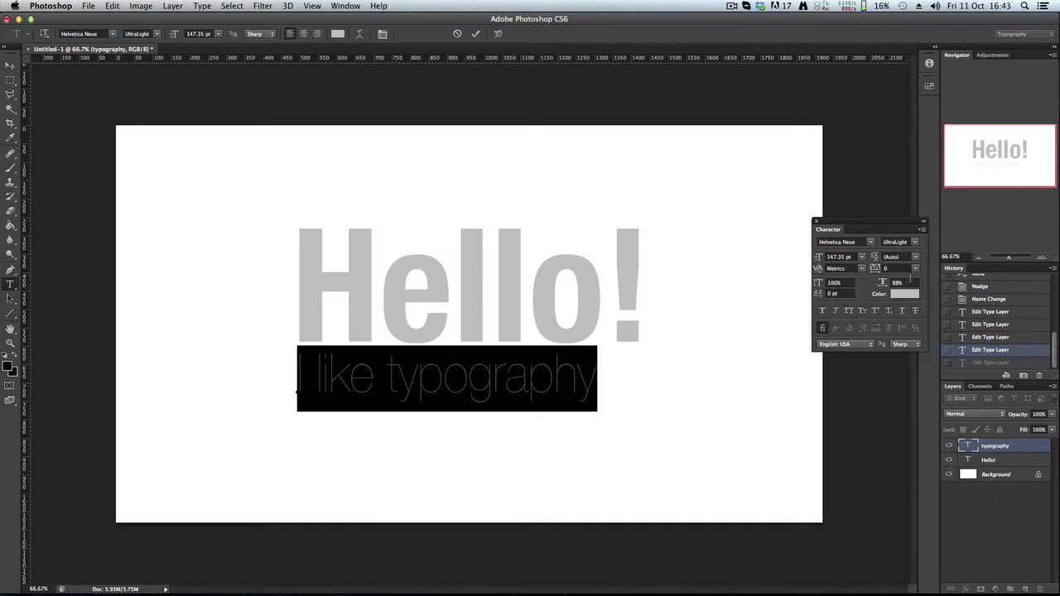
click(906, 281)
text(100)
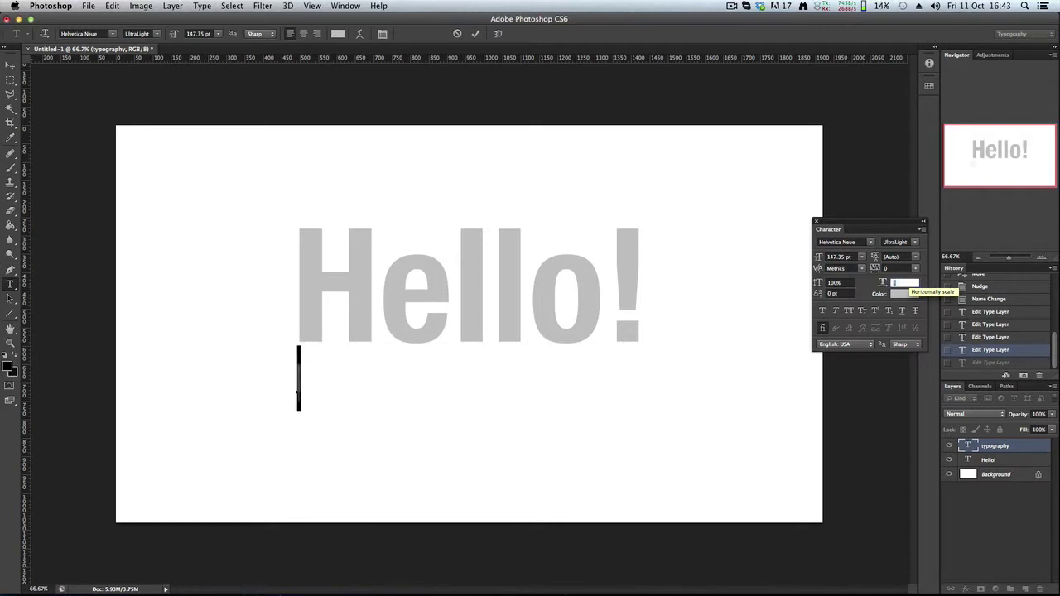
key(Return)
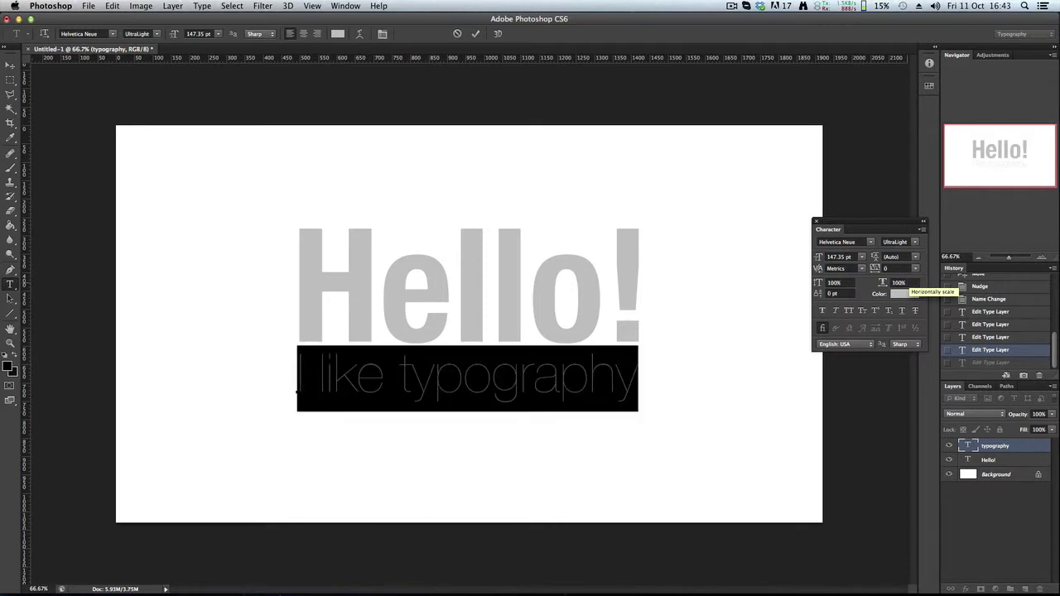
Step: Examine the baseline of the "I like typography" line up close at its starting letters
click(842, 293)
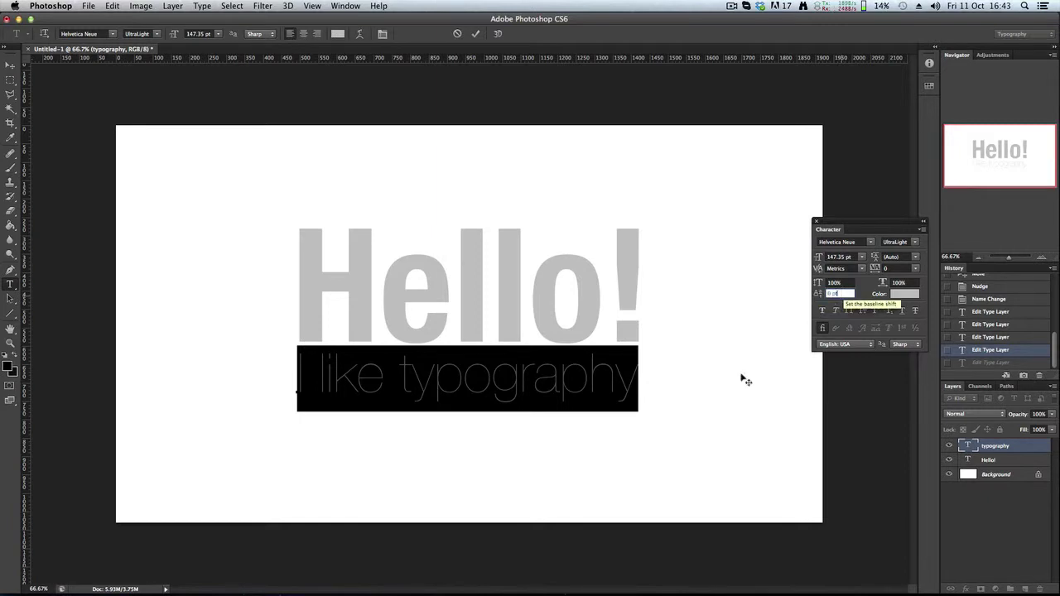
click(629, 378)
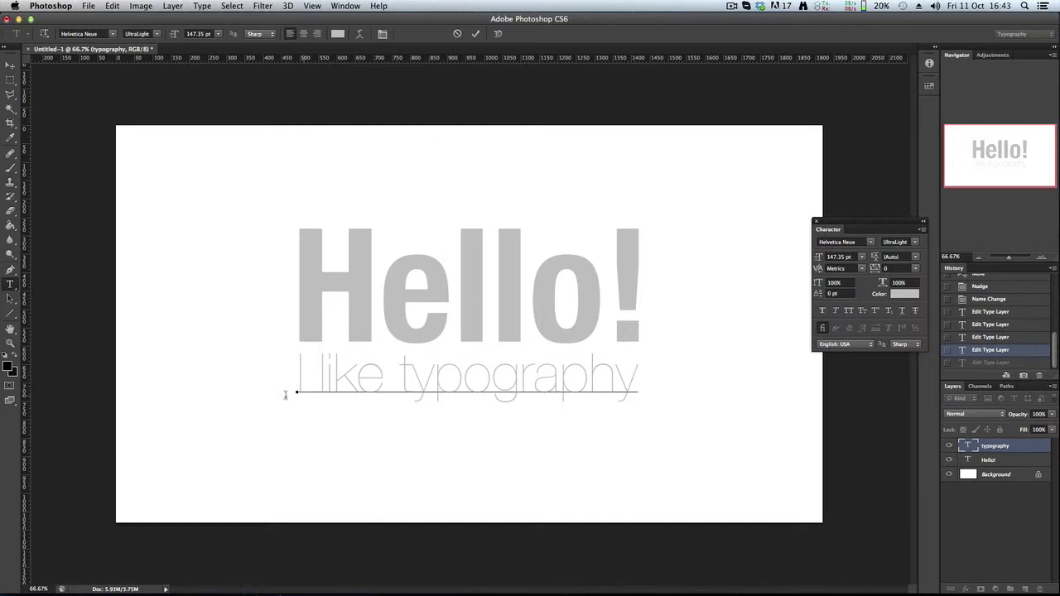
key(super+plus)
key(super+plus)
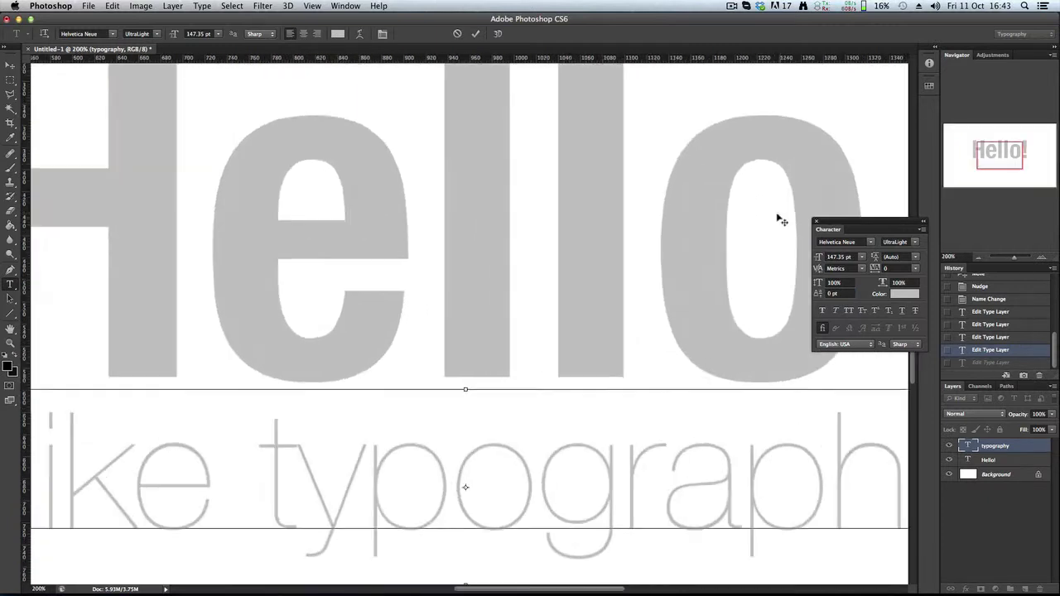
drag(1009, 158, 983, 169)
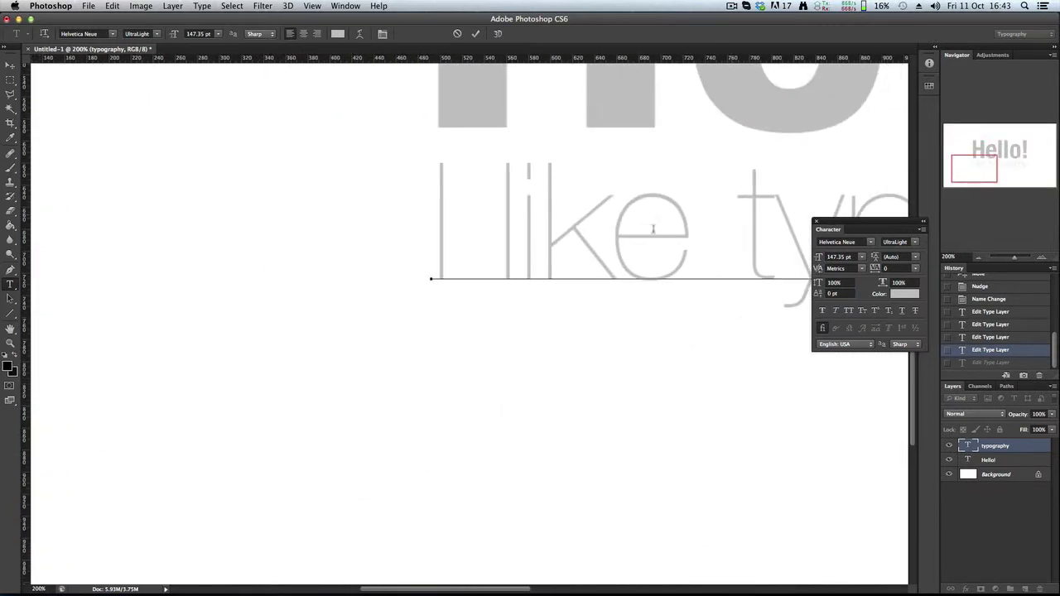
key(super+minus)
key(super+minus)
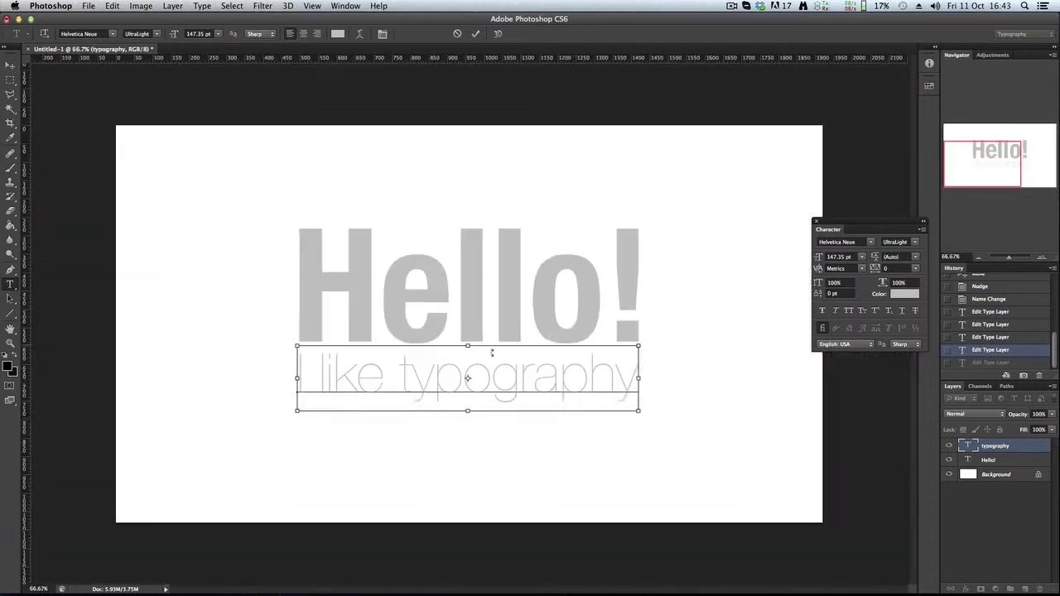
Step: Move the "I like typography" line up so its baseline runs along the top edge of "Hello!"
drag(531, 443, 603, 288)
drag(604, 280, 600, 281)
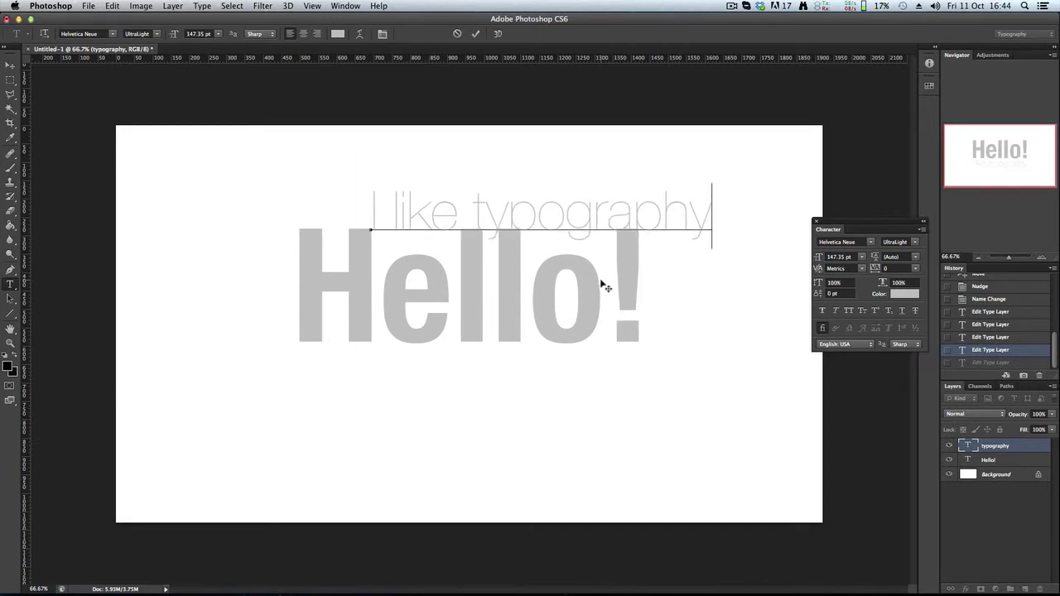
key(super+plus)
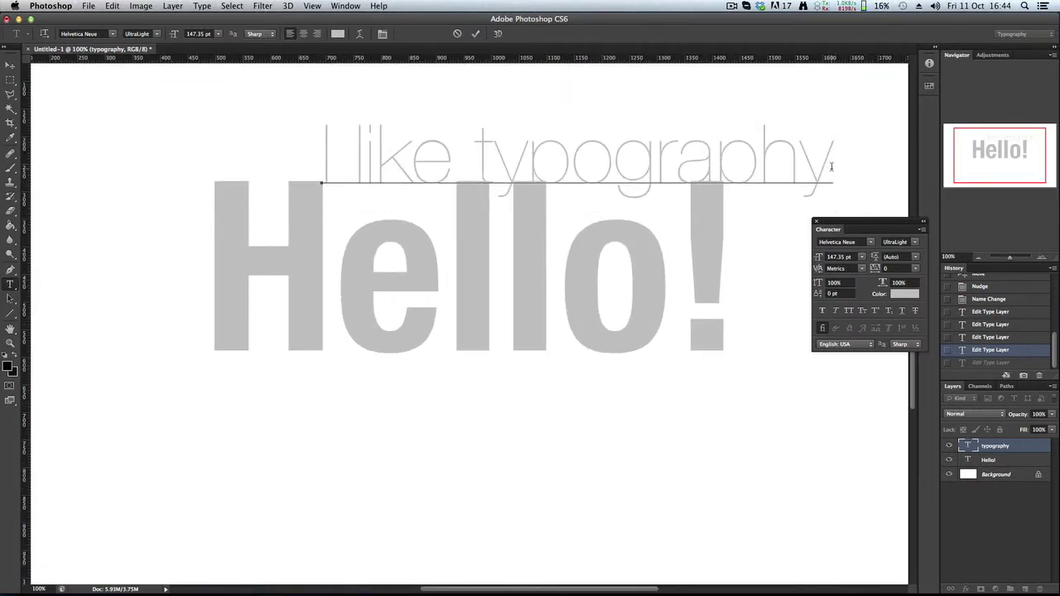
key(super+plus)
key(super+minus)
scroll(610, 310, up, 4)
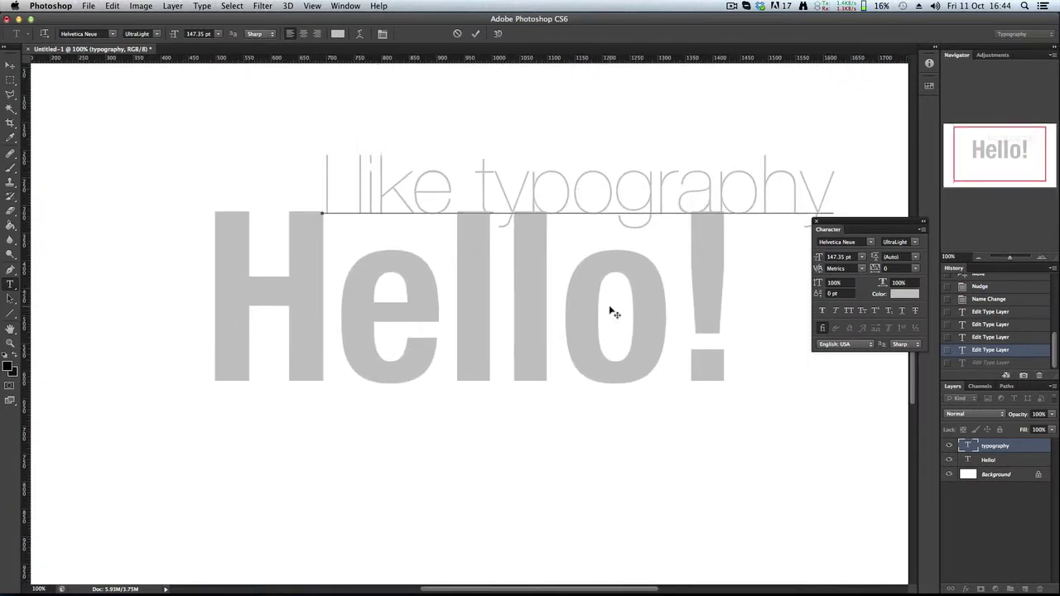
scroll(611, 314, up, 1)
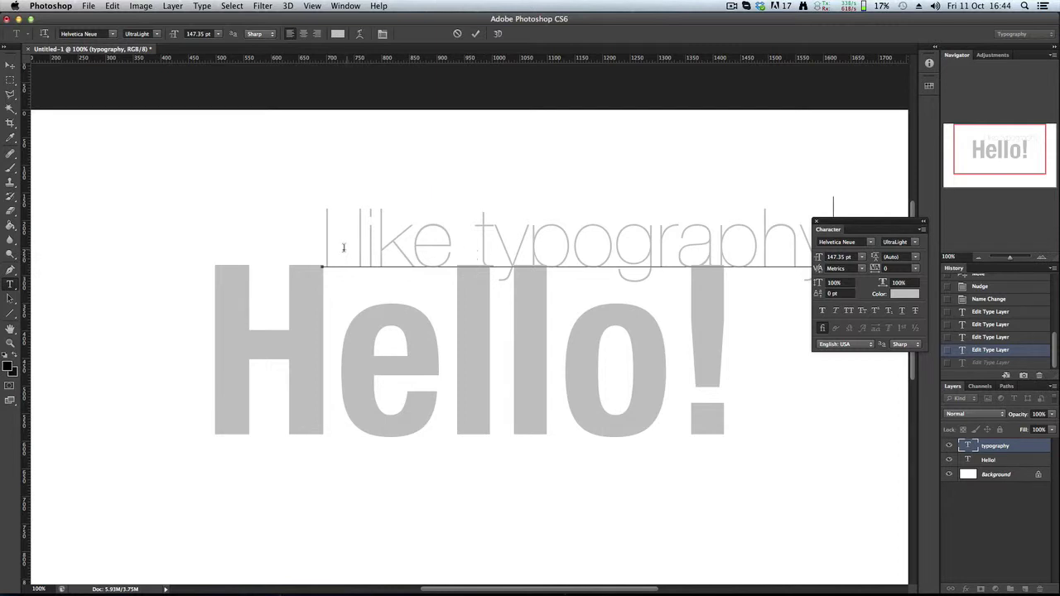
Step: Set the baseline shift of the whole "I like typography" line to 52 pt
drag(324, 246, 919, 269)
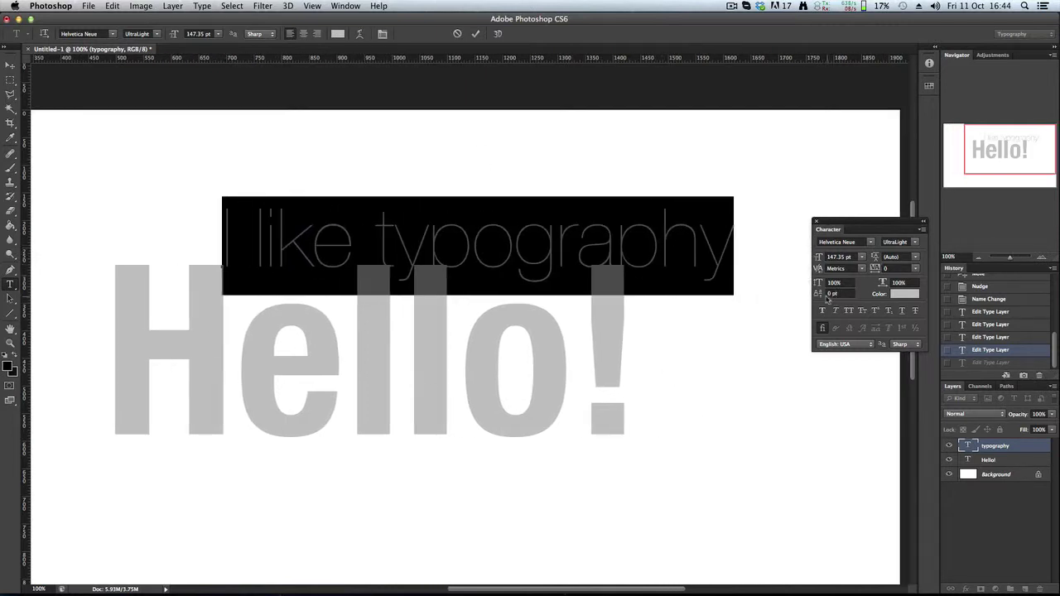
drag(819, 300, 848, 300)
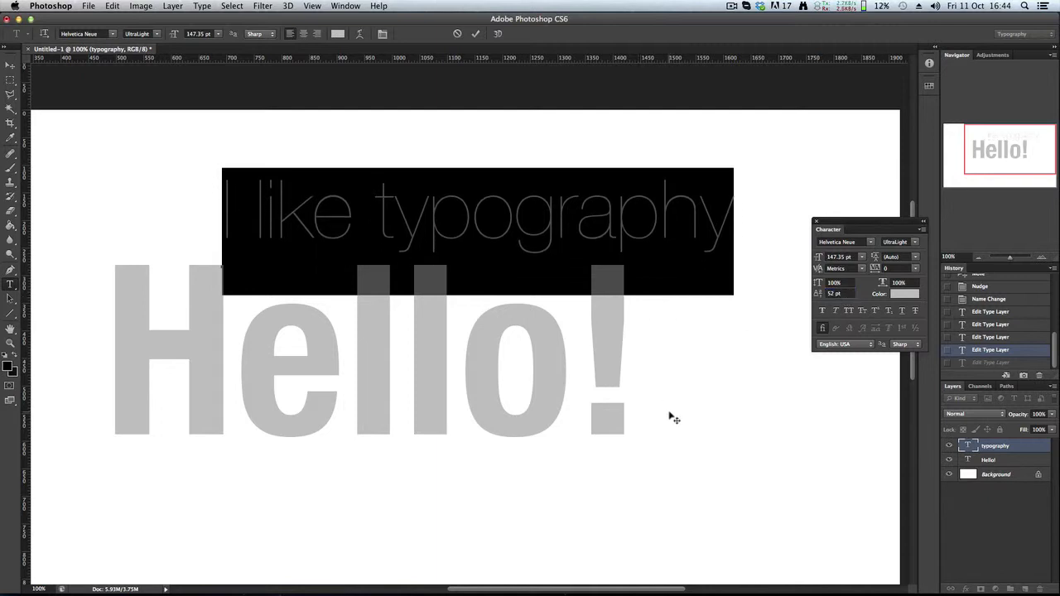
click(594, 208)
mouse_move(482, 404)
mouse_down()
mouse_move(513, 407)
mouse_move(436, 385)
mouse_move(424, 401)
mouse_move(406, 394)
mouse_move(499, 384)
mouse_move(472, 403)
mouse_move(484, 402)
mouse_up()
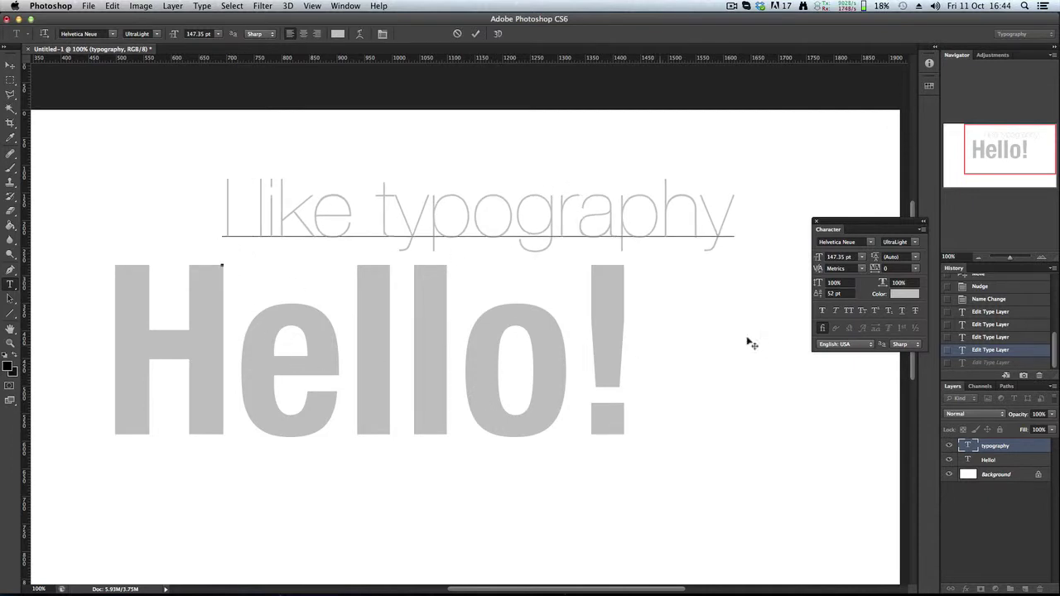
Step: Reset the baseline shift of the "I like typography" line to 0 pt and move the line slightly higher above "Hello!"
triple_click(627, 212)
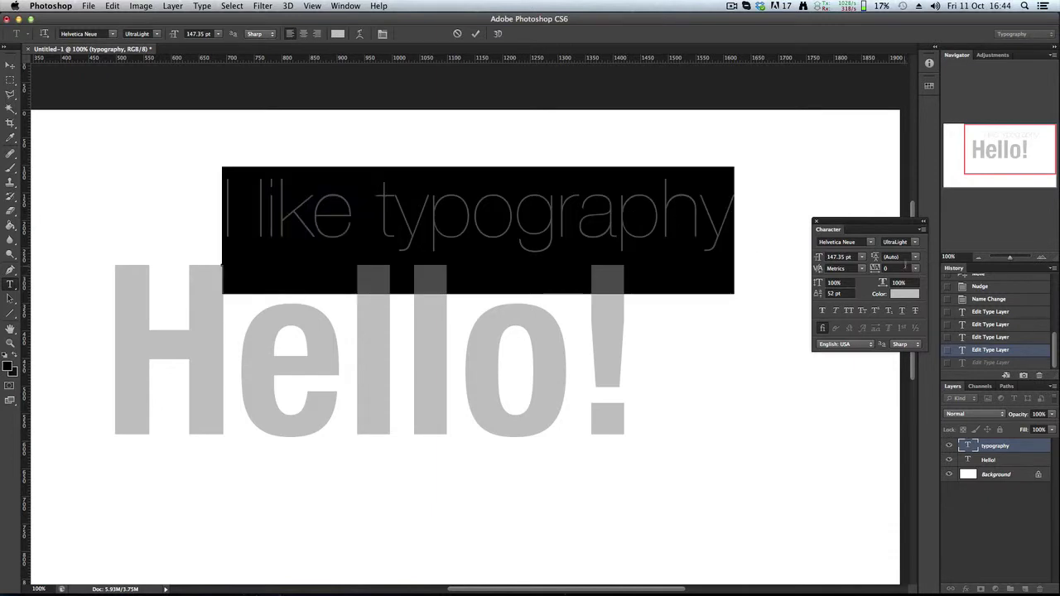
drag(840, 293, 671, 299)
text(0)
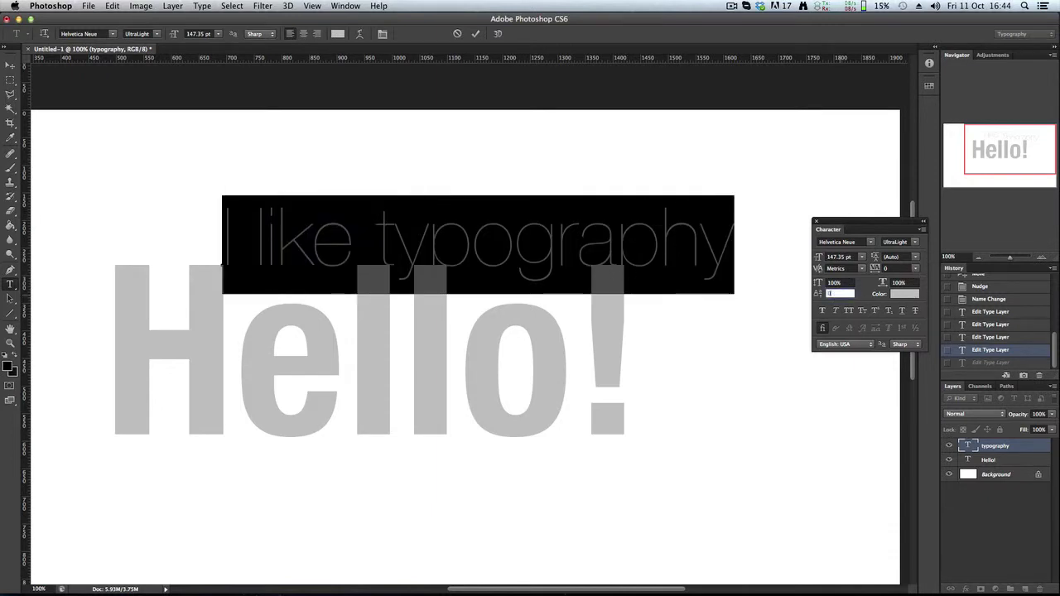
key(Return)
drag(694, 414, 686, 393)
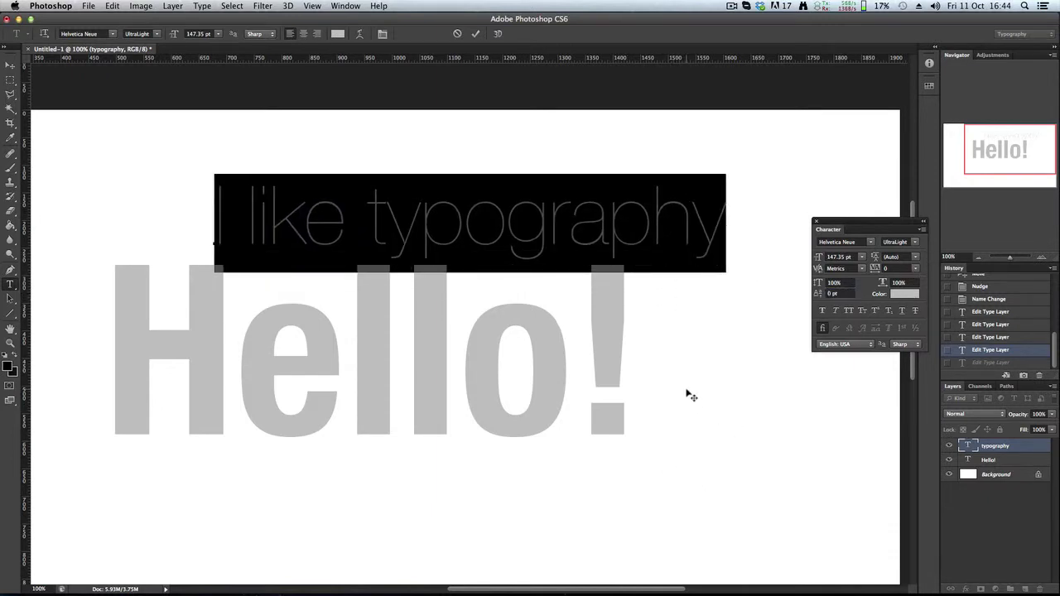
Step: Change the text color of the "I like typography" line to gray b0b0b0 and move the line back directly beneath "Hello!"
click(902, 296)
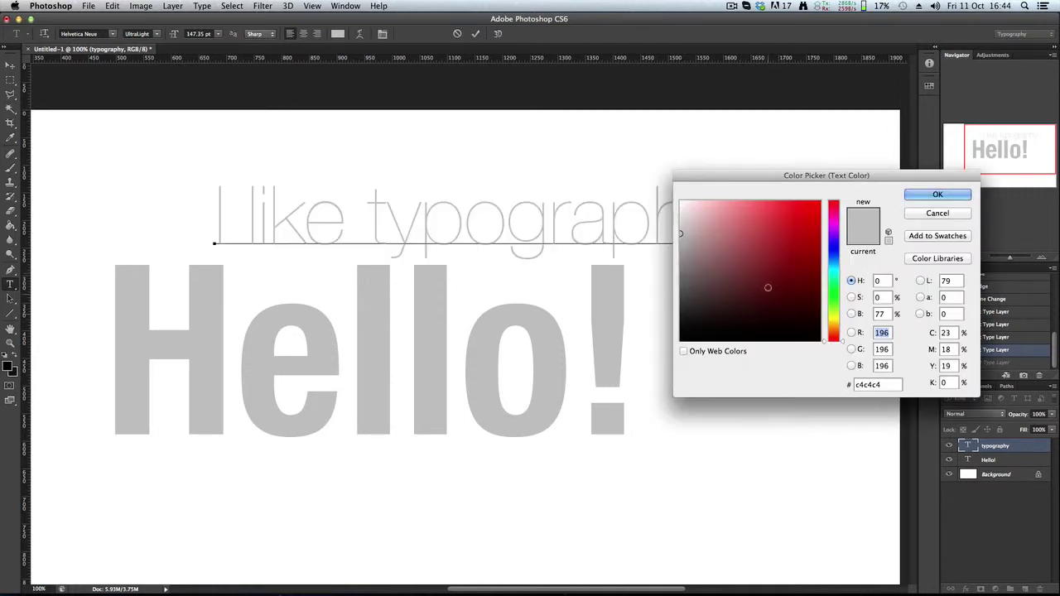
drag(768, 288, 570, 397)
mouse_move(746, 263)
mouse_down()
mouse_move(618, 217)
mouse_move(622, 244)
mouse_up()
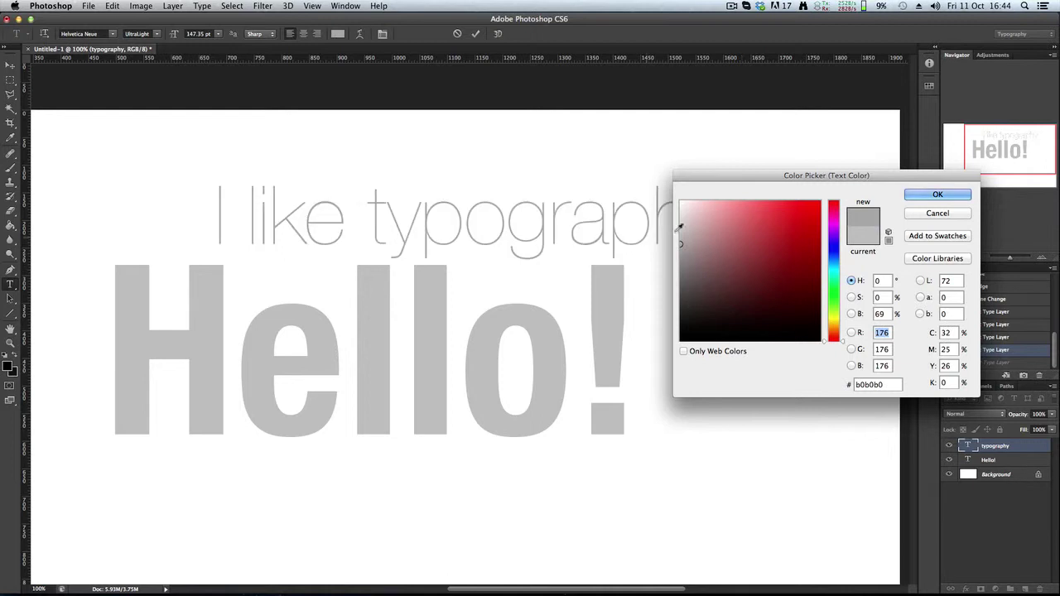
click(938, 194)
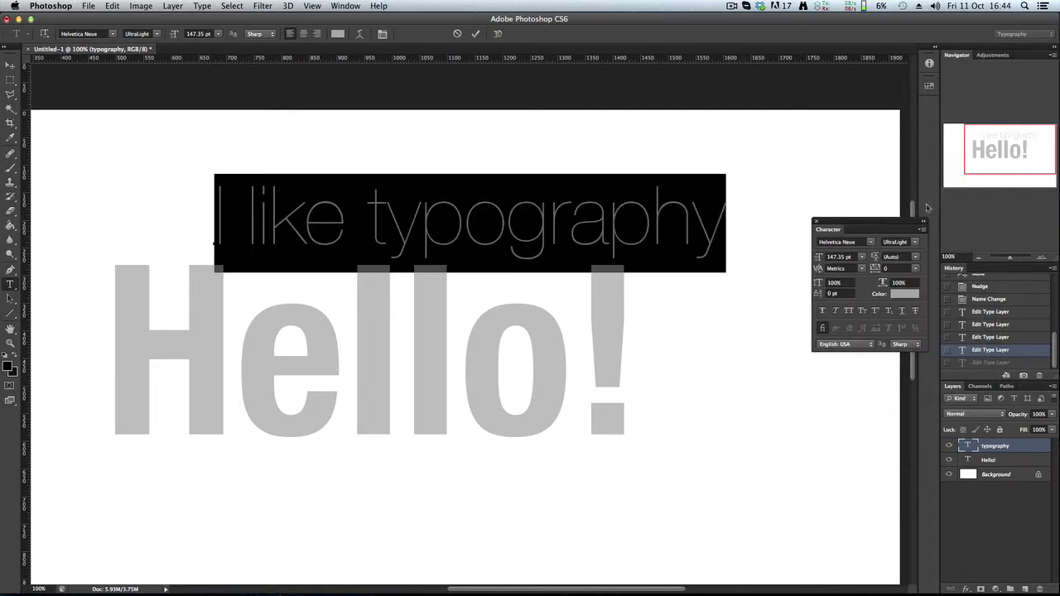
drag(570, 369, 481, 588)
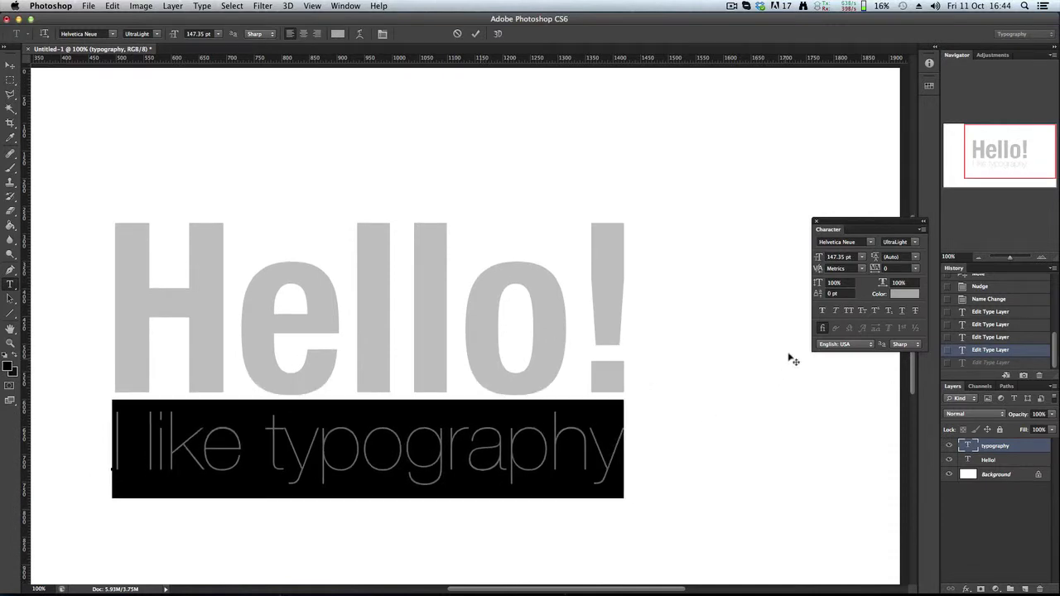
Step: Try faux bold and faux italic on the "I like typography" line and switch both off
click(834, 312)
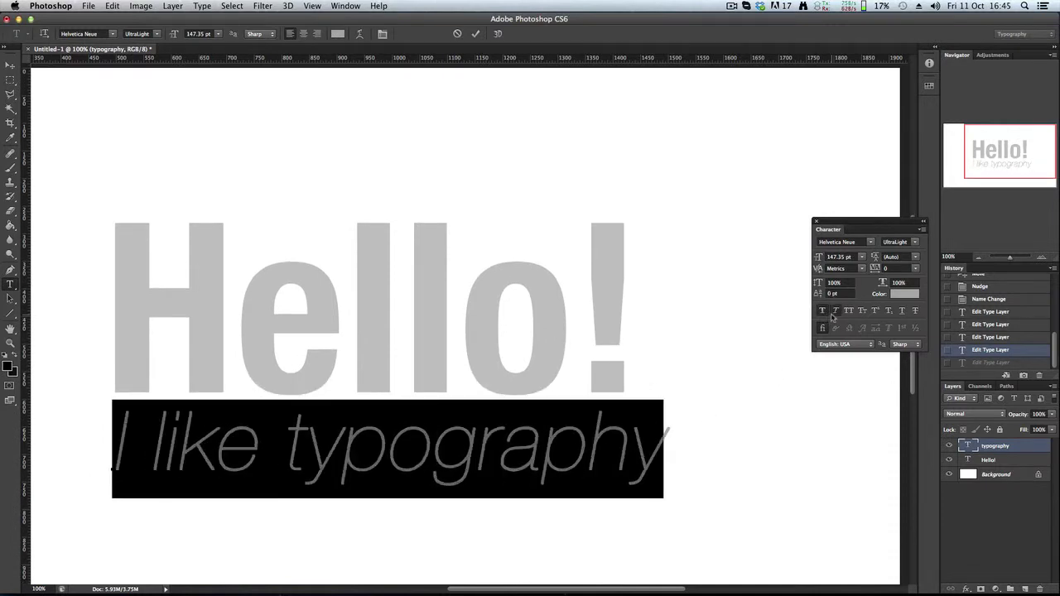
click(834, 313)
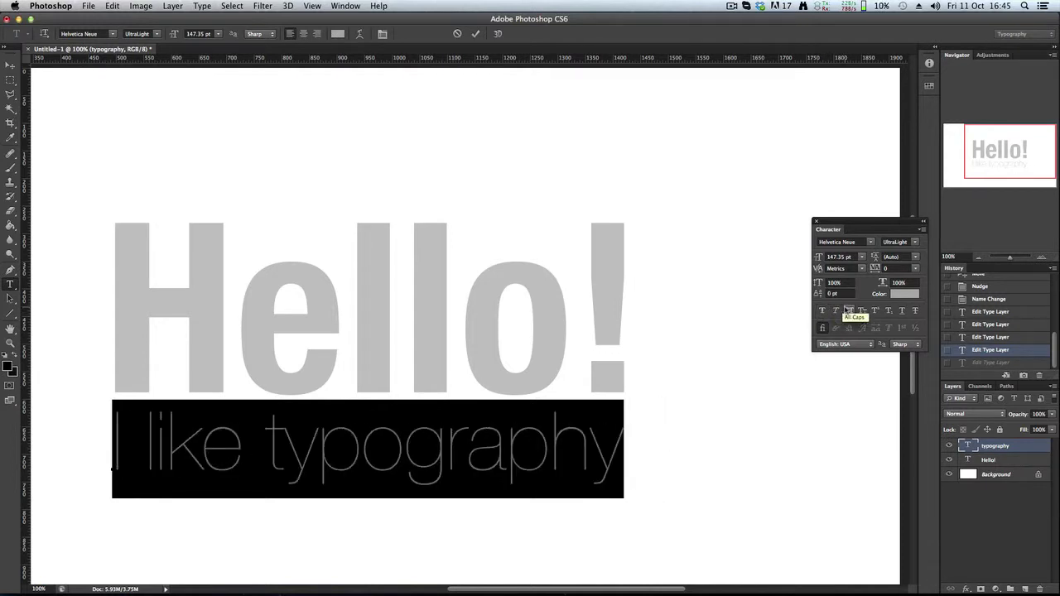
Step: Try all caps and small caps on the "I like typography" line, switching each style off again
click(848, 310)
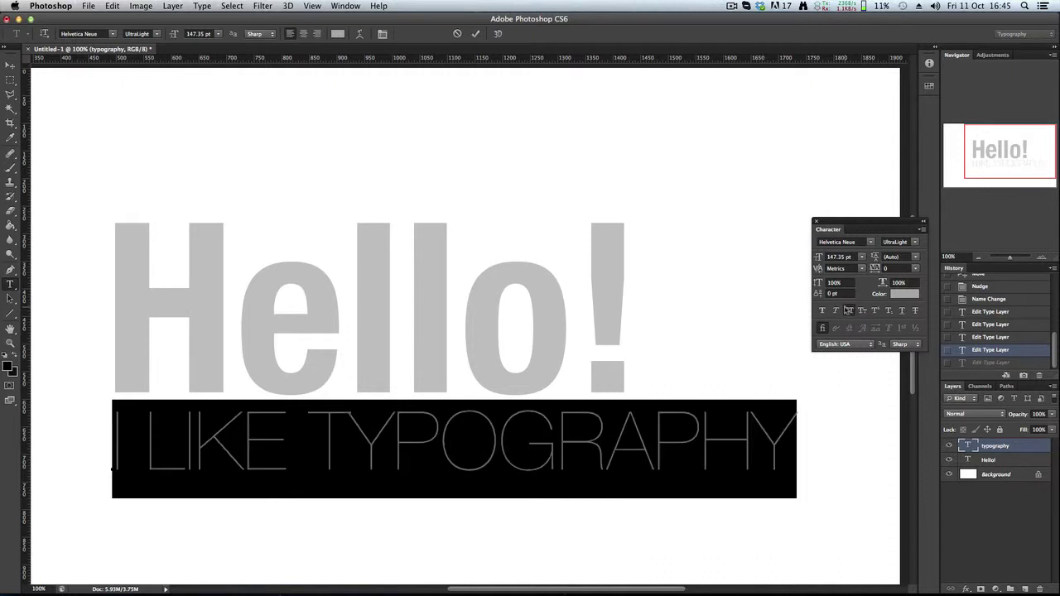
click(847, 310)
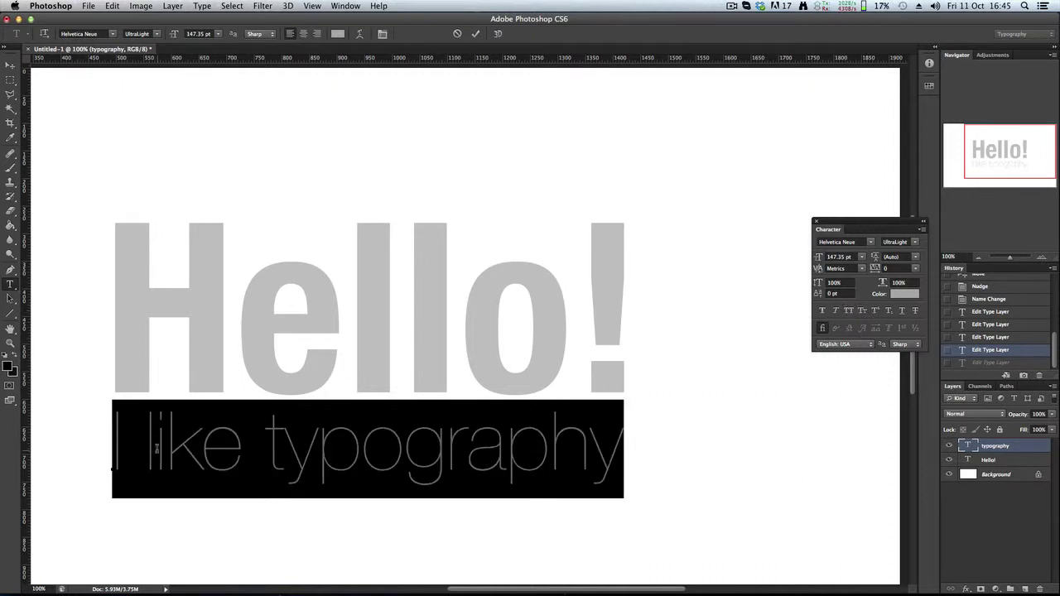
click(866, 313)
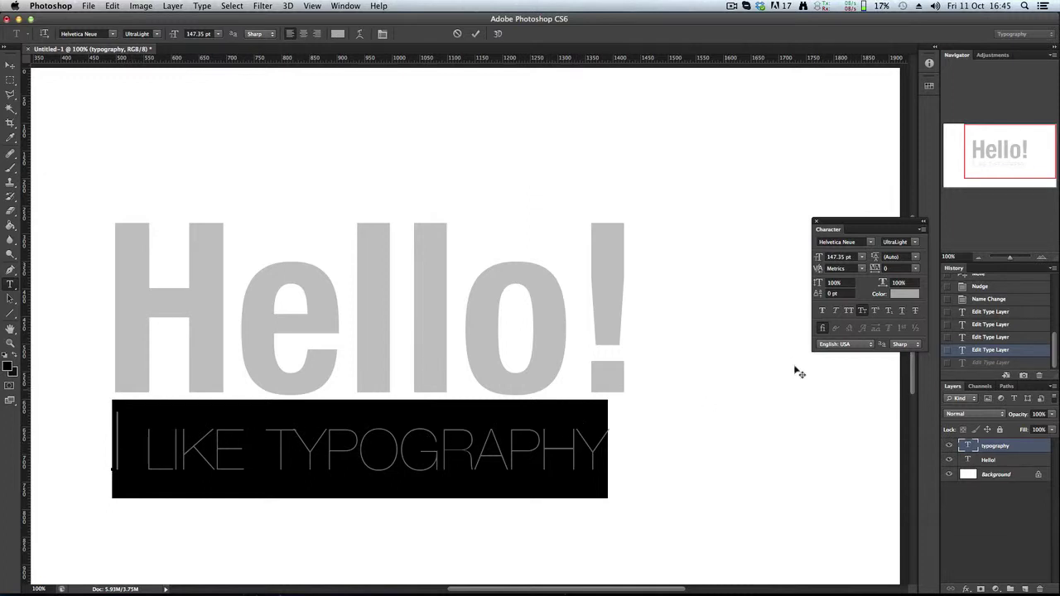
click(862, 313)
click(412, 462)
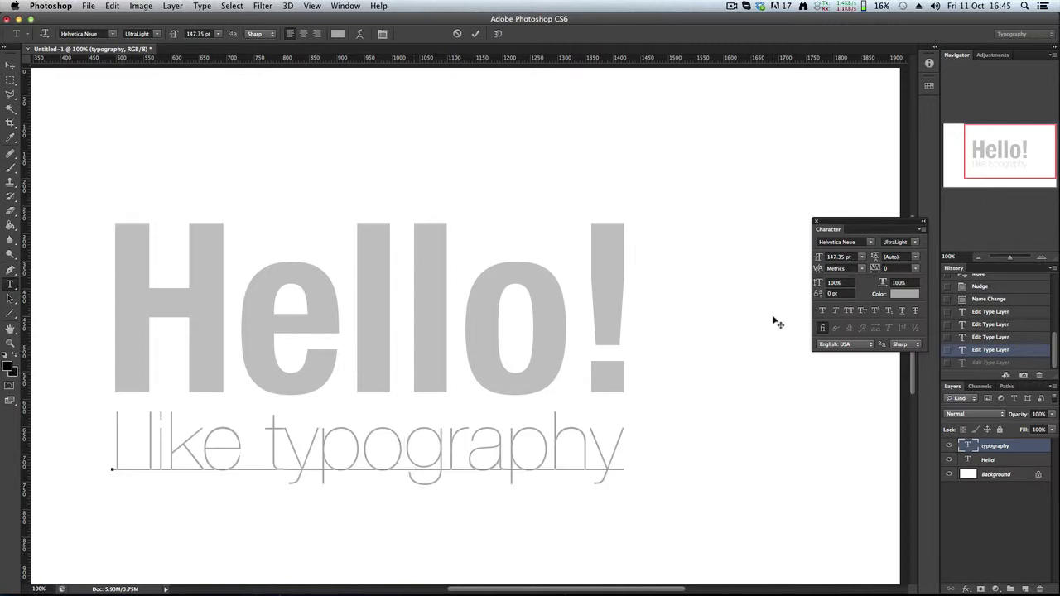
Step: Try a superscript "[1]" at the end of the "I like typography" line and delete it
scroll(880, 313, down, 3)
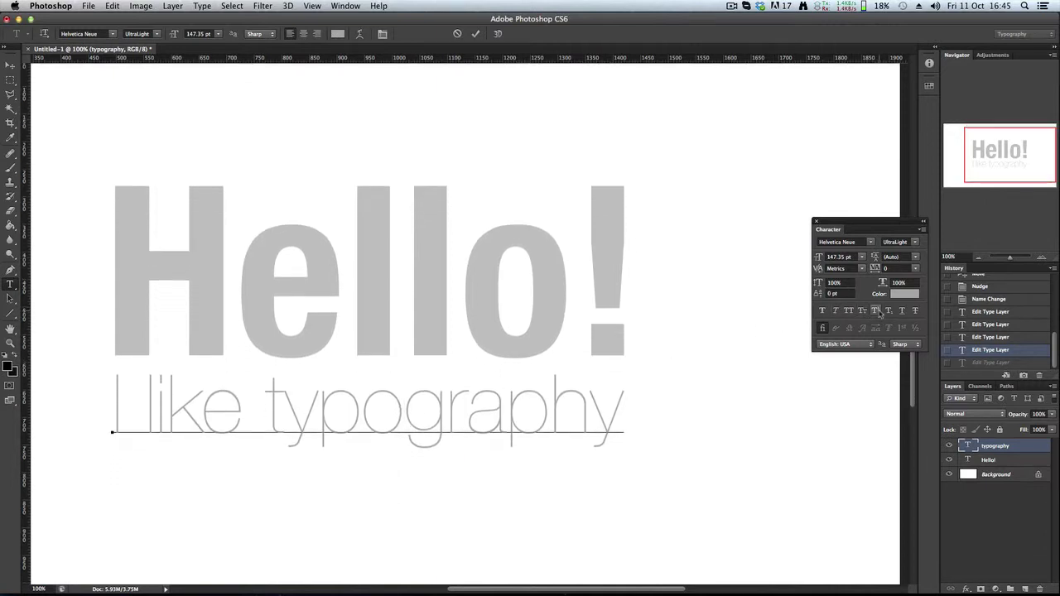
click(623, 390)
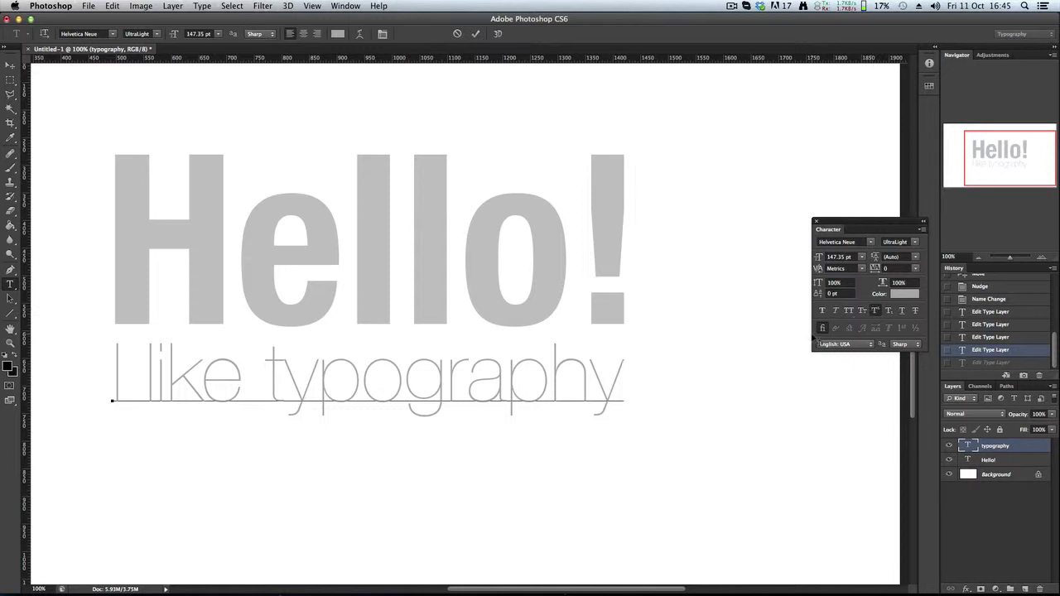
text([1])
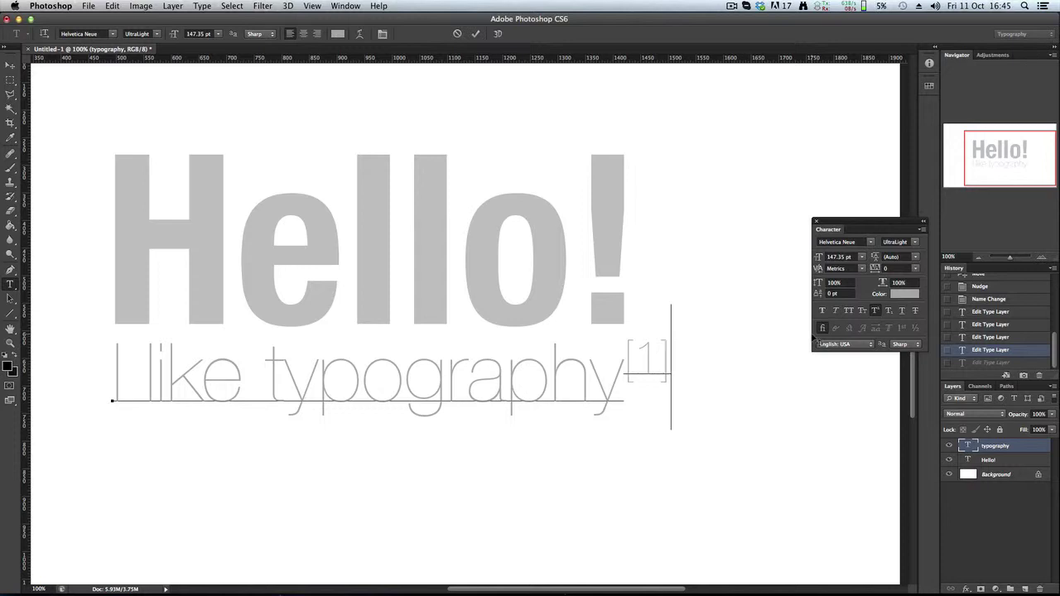
key(BackSpace)
key(BackSpace)
key(BackSpace)
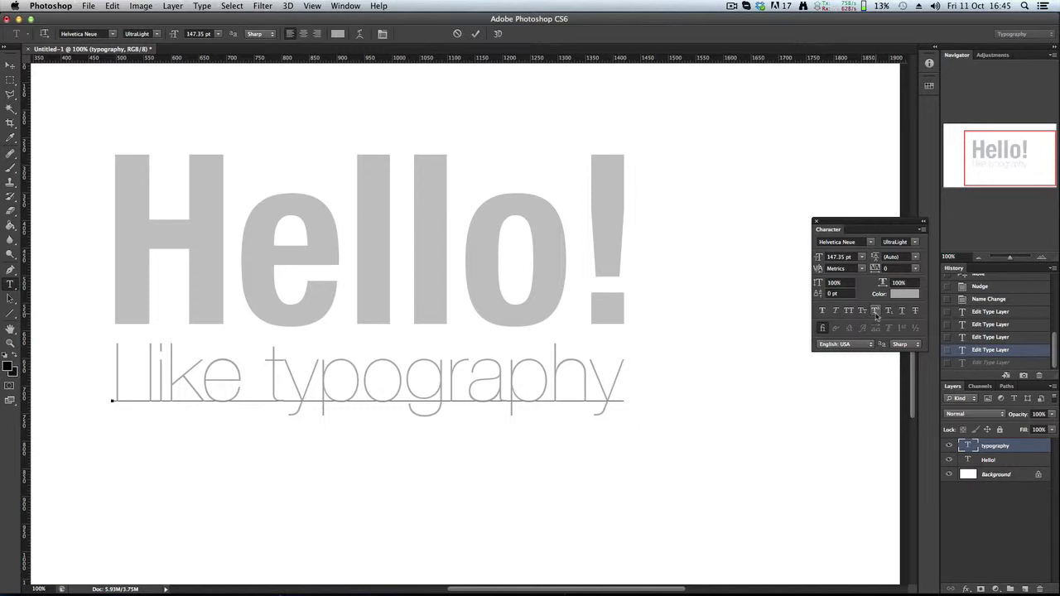
Step: Try a "2" with a superscript "4" after "typography" and delete both characters
text(2)
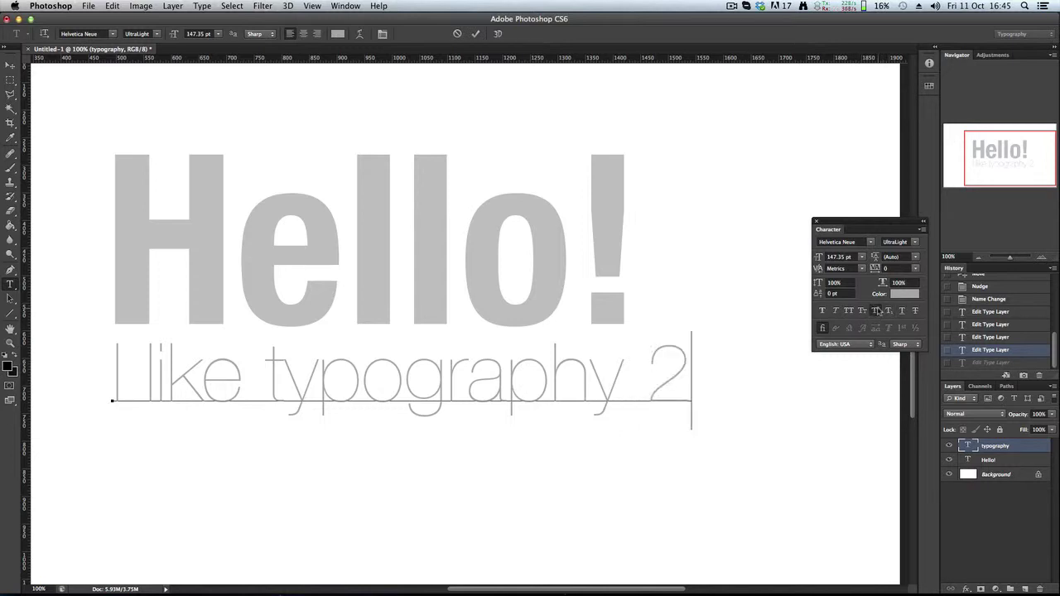
text(4)
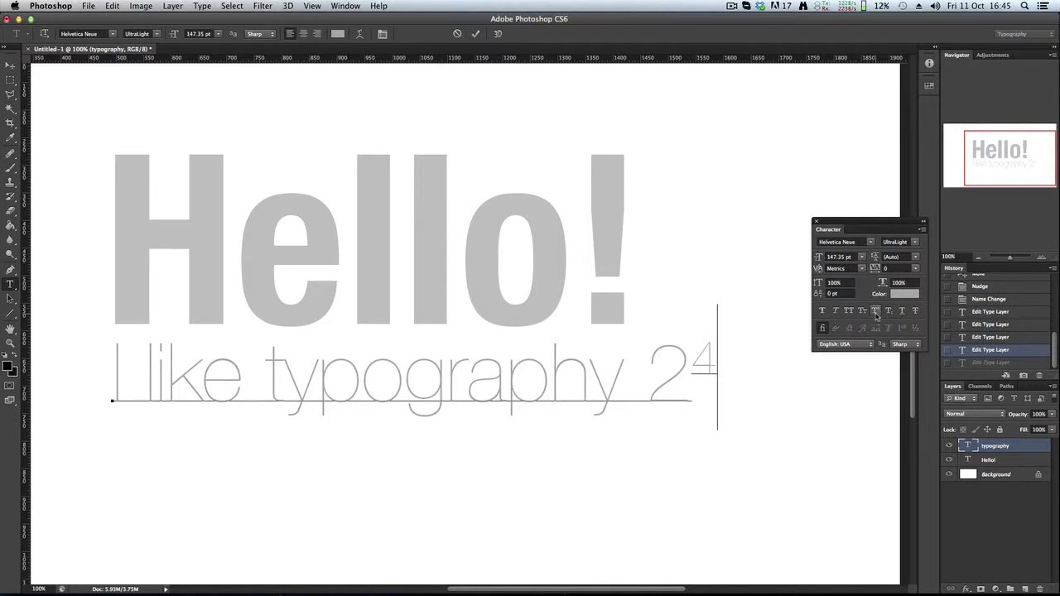
key(BackSpace)
key(BackSpace)
key(BackSpace)
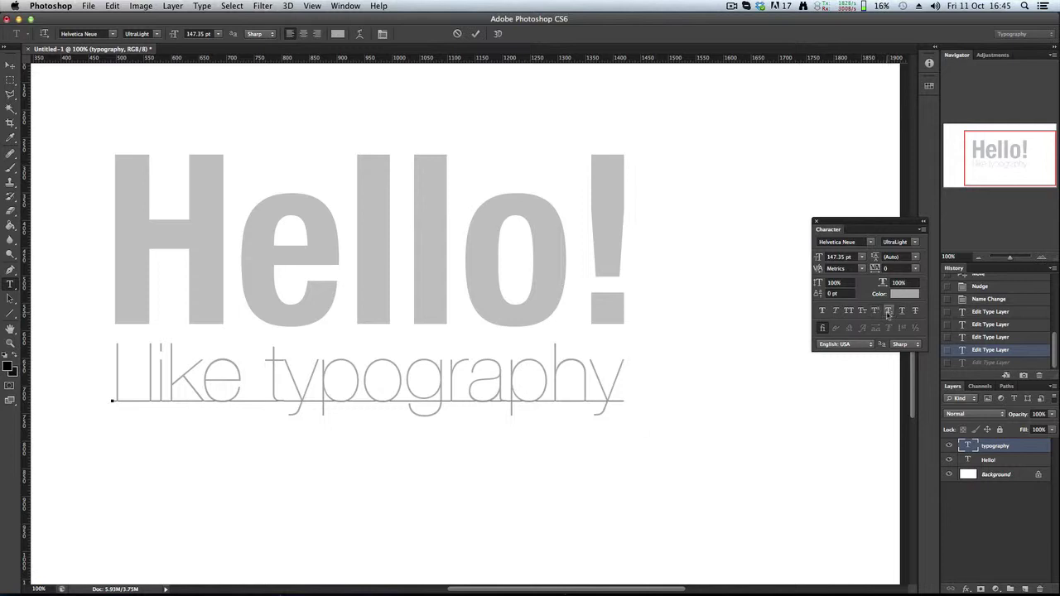
Step: Add the formula "C2H6" in normal characters after "typography"
text(C2)
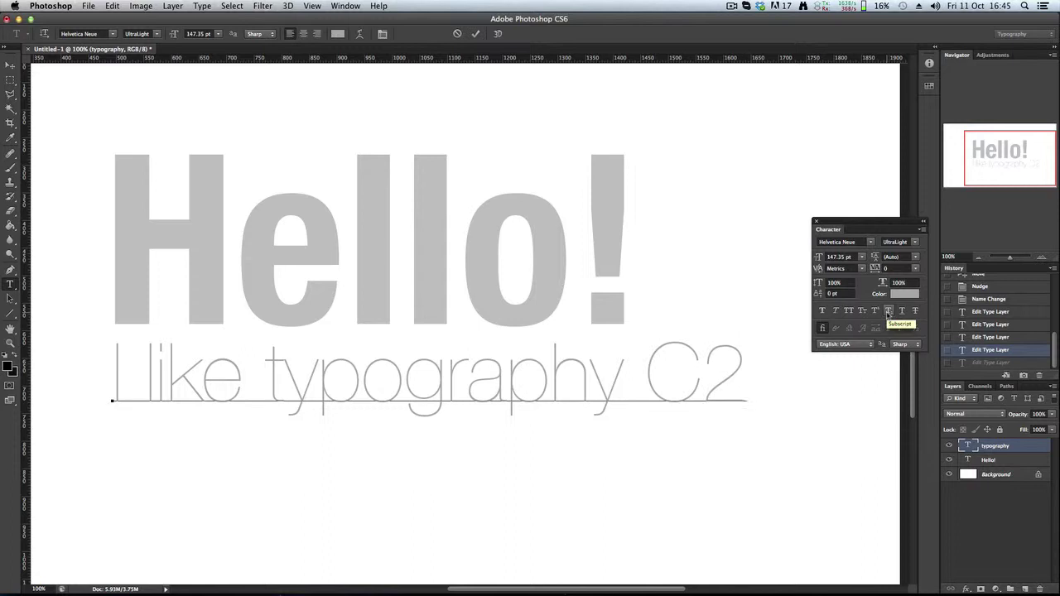
text(H^)
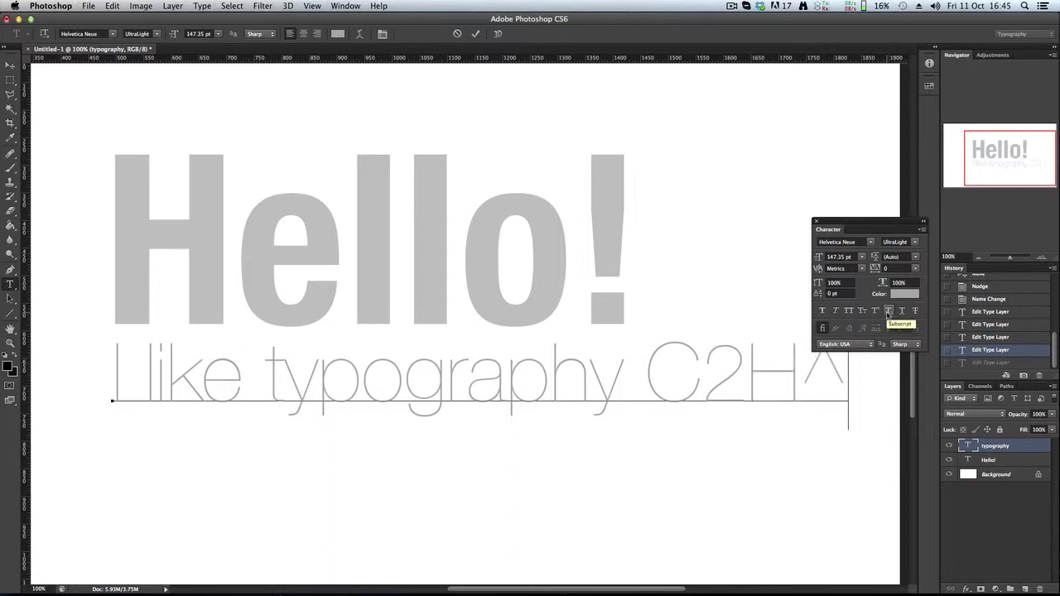
key(BackSpace)
text(6)
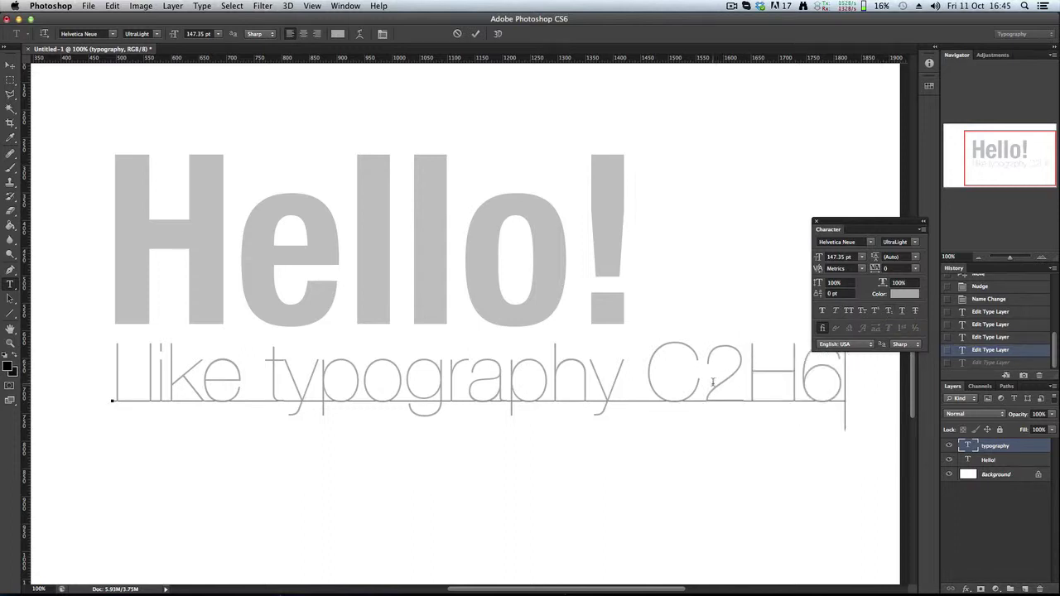
Step: Format the 2 and the 6 of the C2H6 formula as subscript
drag(702, 381, 731, 380)
click(888, 313)
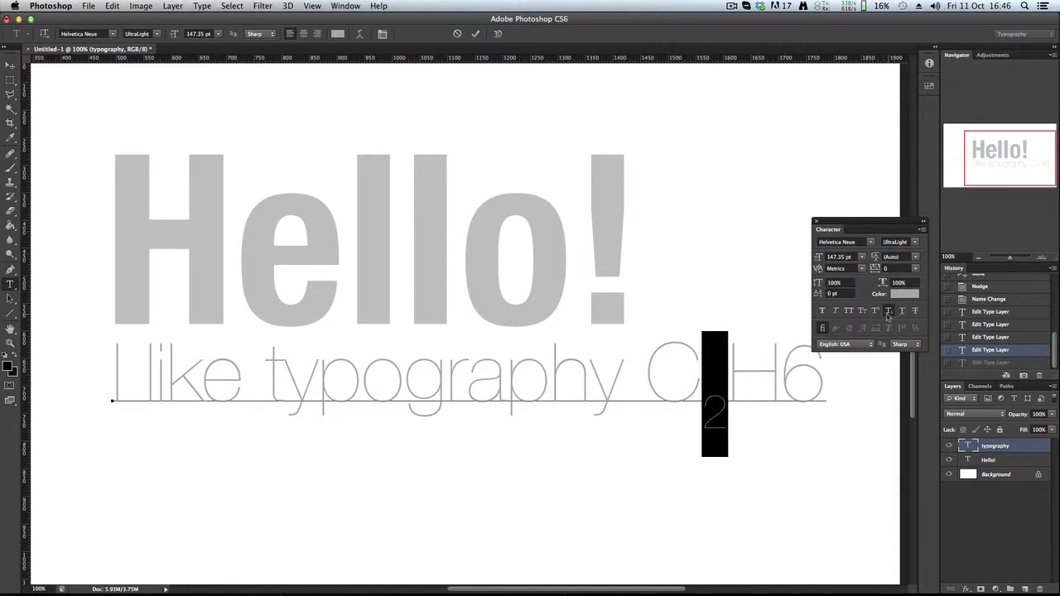
click(784, 376)
double_click(783, 377)
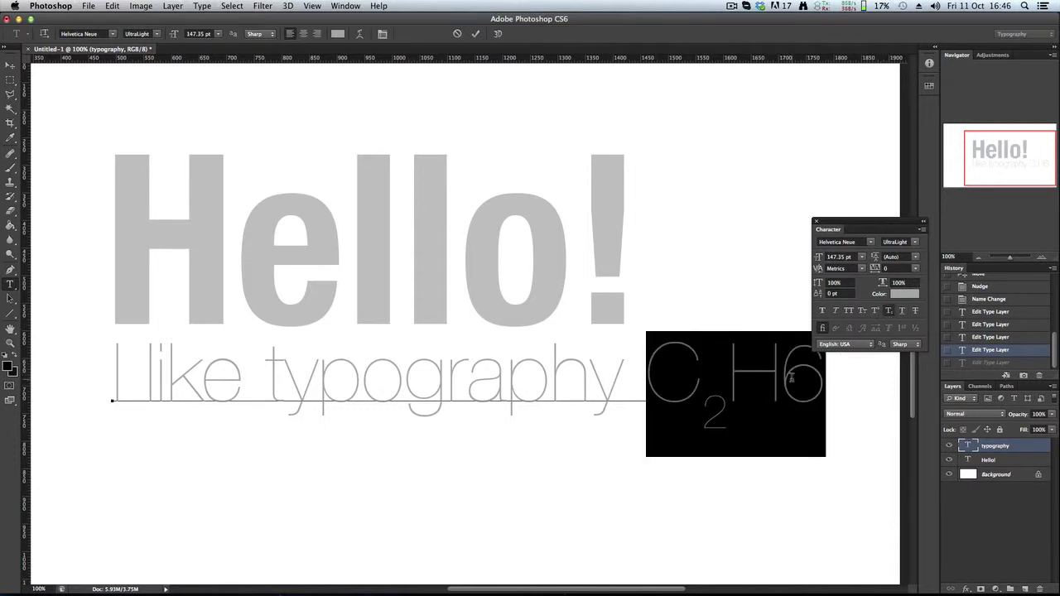
triple_click(780, 377)
drag(780, 377, 816, 375)
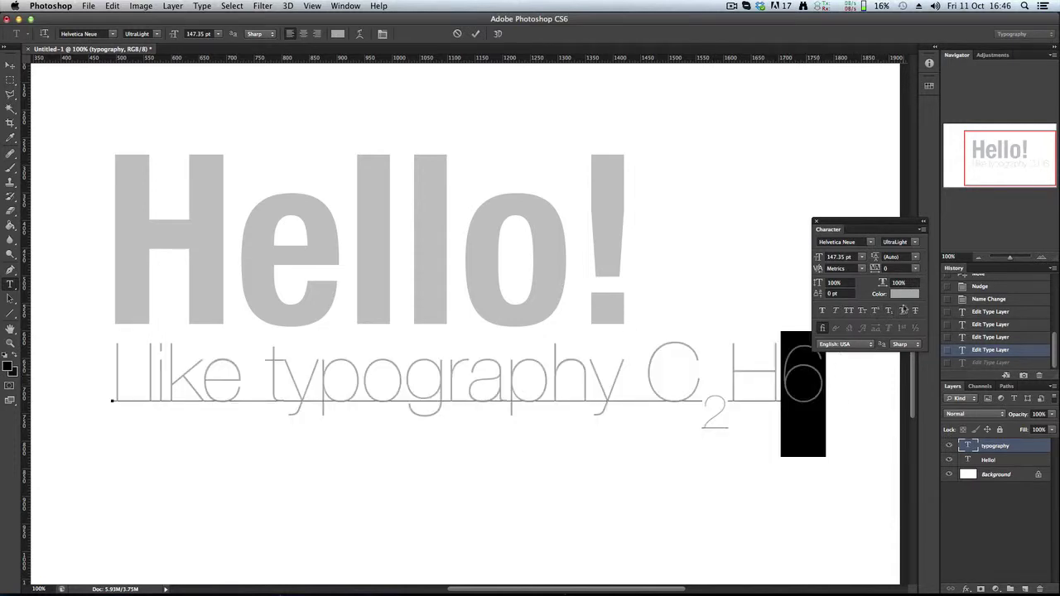
click(889, 312)
click(781, 390)
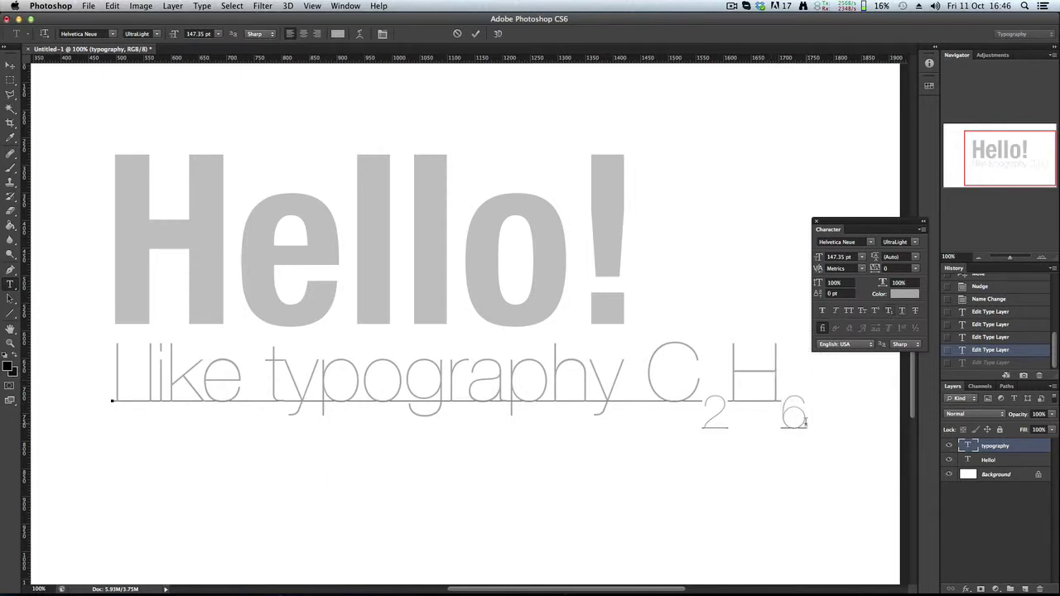
Step: Switch off subscript for the 6, delete the whole formula after "typography" and commit the text edit
drag(806, 420, 710, 414)
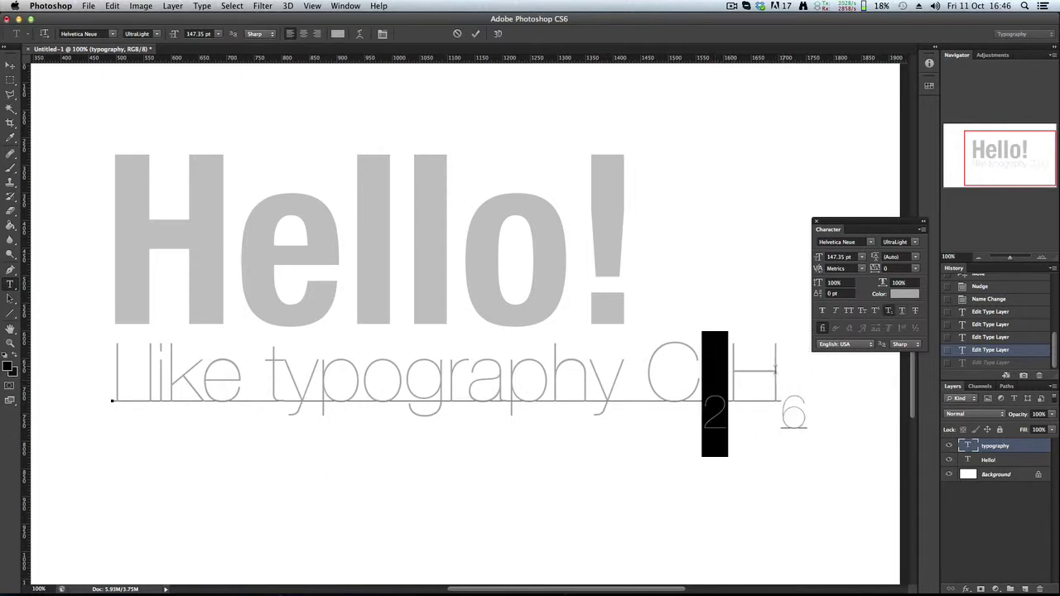
drag(810, 419, 784, 418)
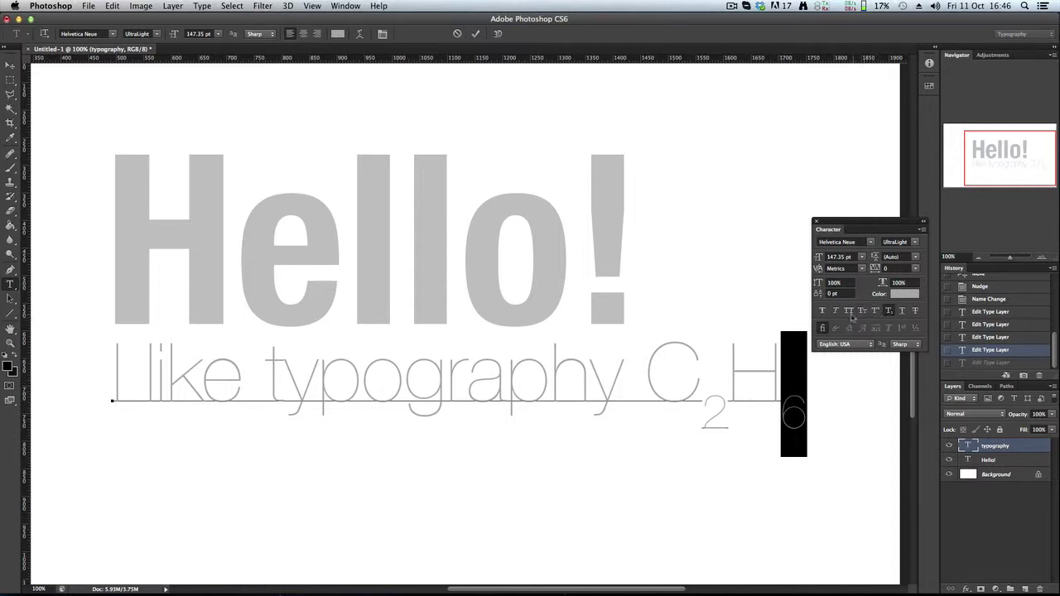
click(889, 312)
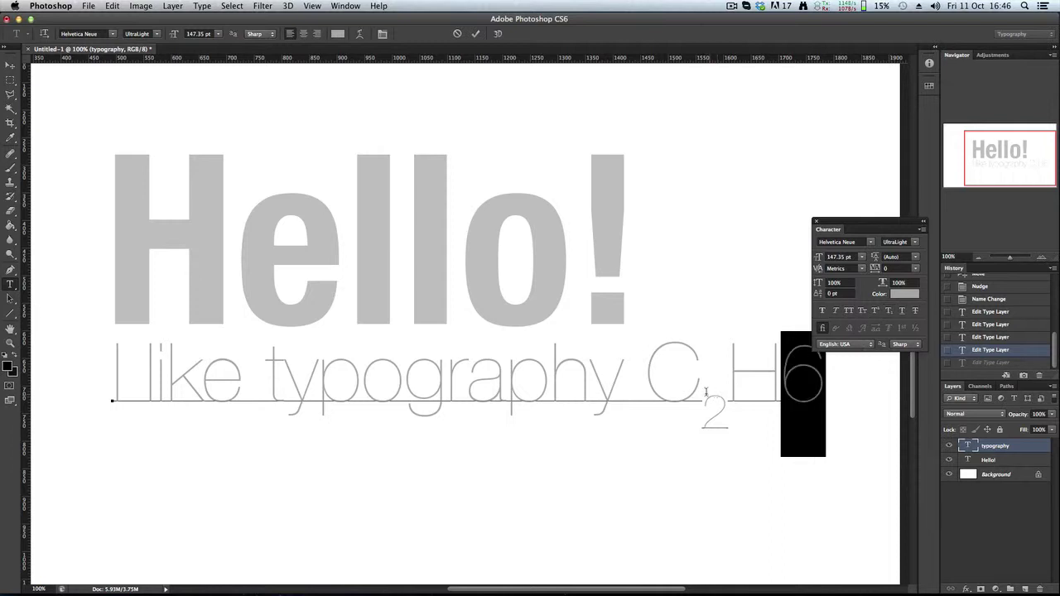
drag(647, 373, 855, 357)
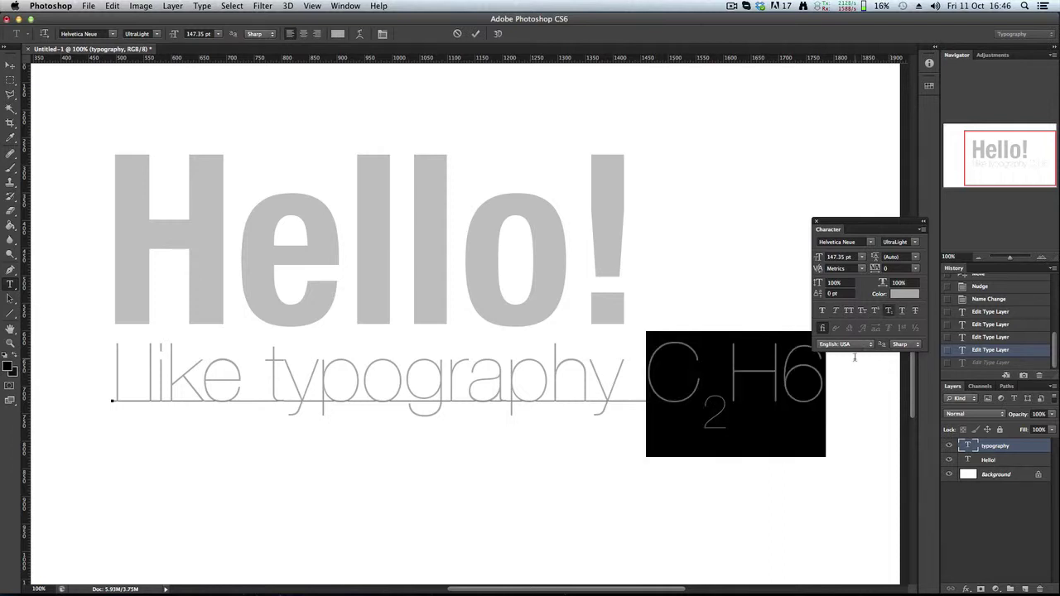
key(BackSpace)
key(BackSpace)
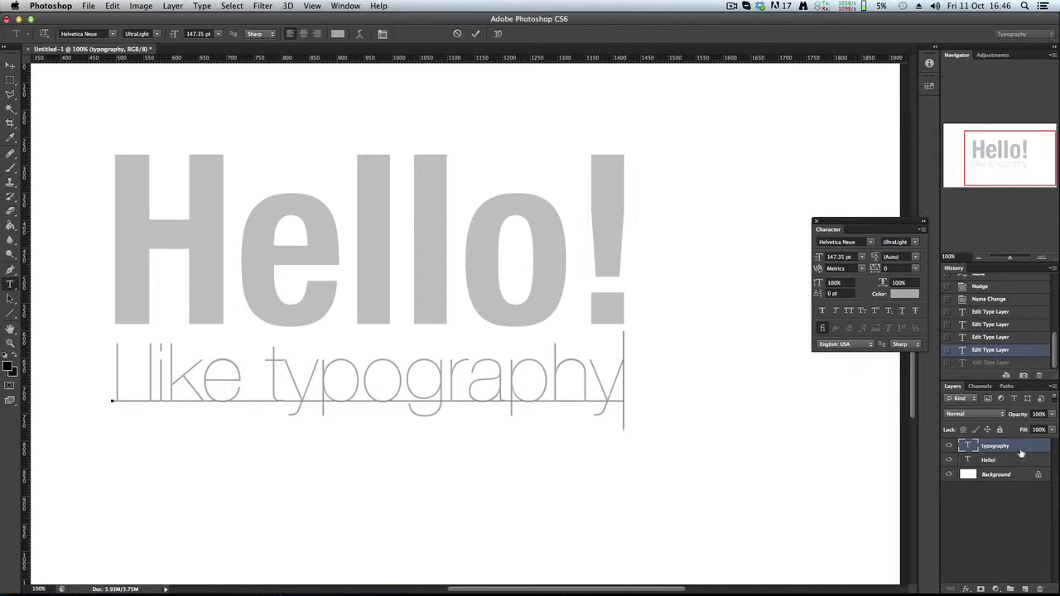
key(super+Return)
Step: Try underlining the whole "I like typography" line and switch the underline off
click(567, 392)
triple_click(566, 392)
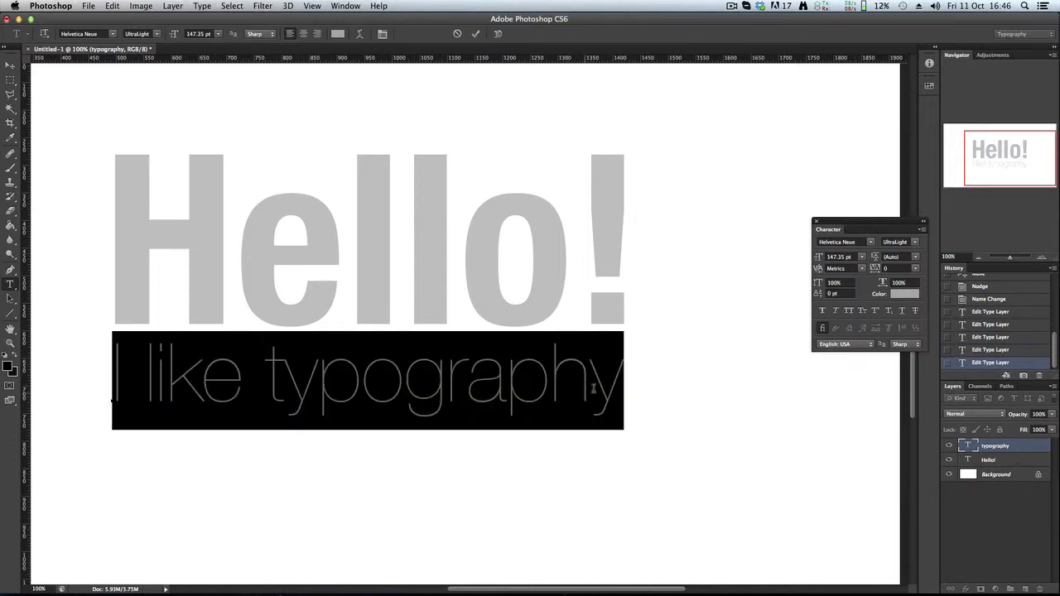
click(905, 317)
click(904, 317)
click(903, 318)
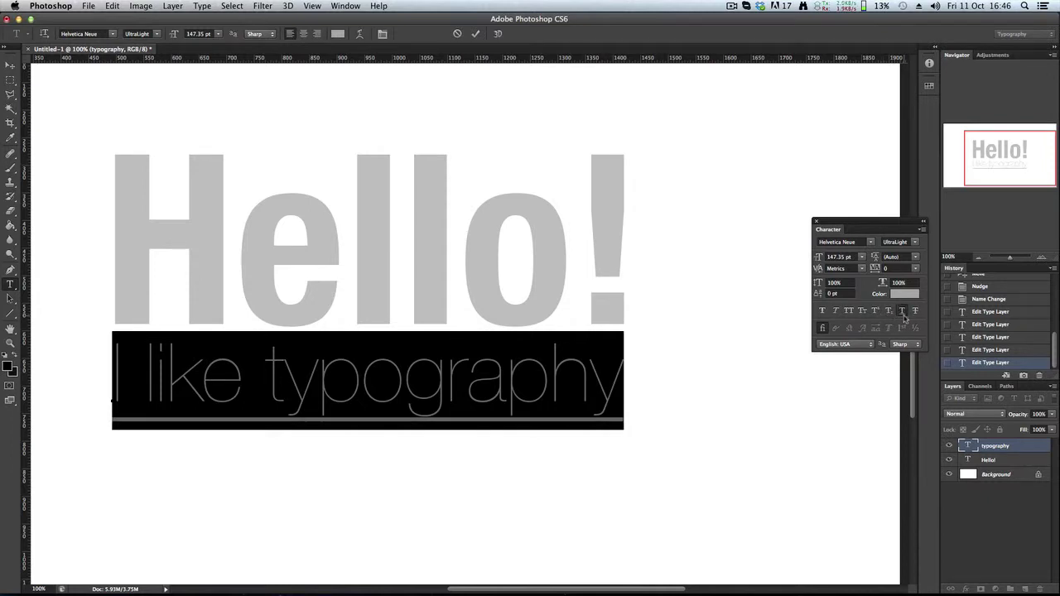
click(644, 433)
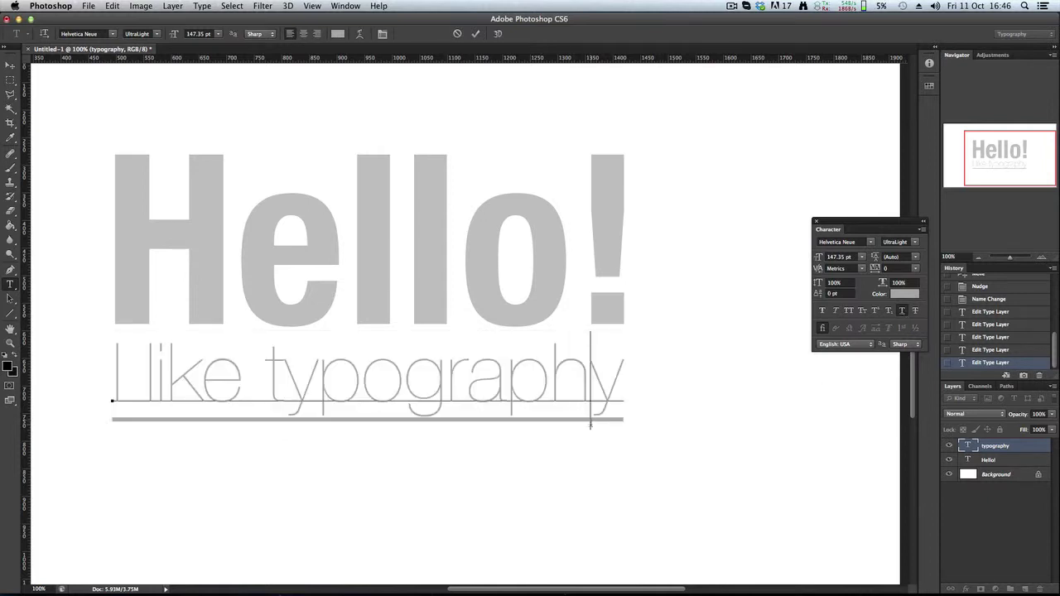
key(super+a)
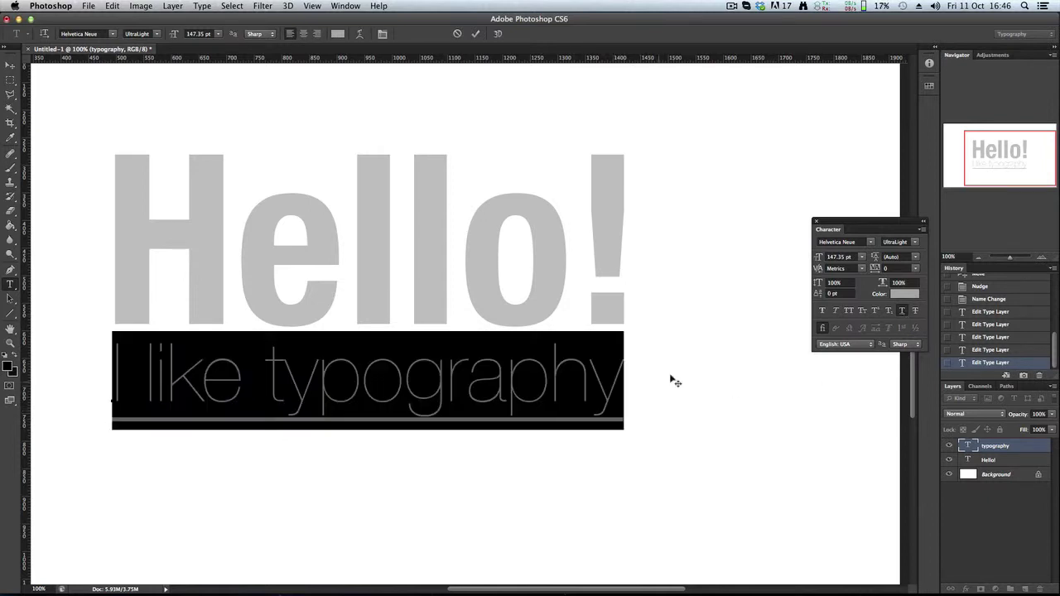
click(904, 311)
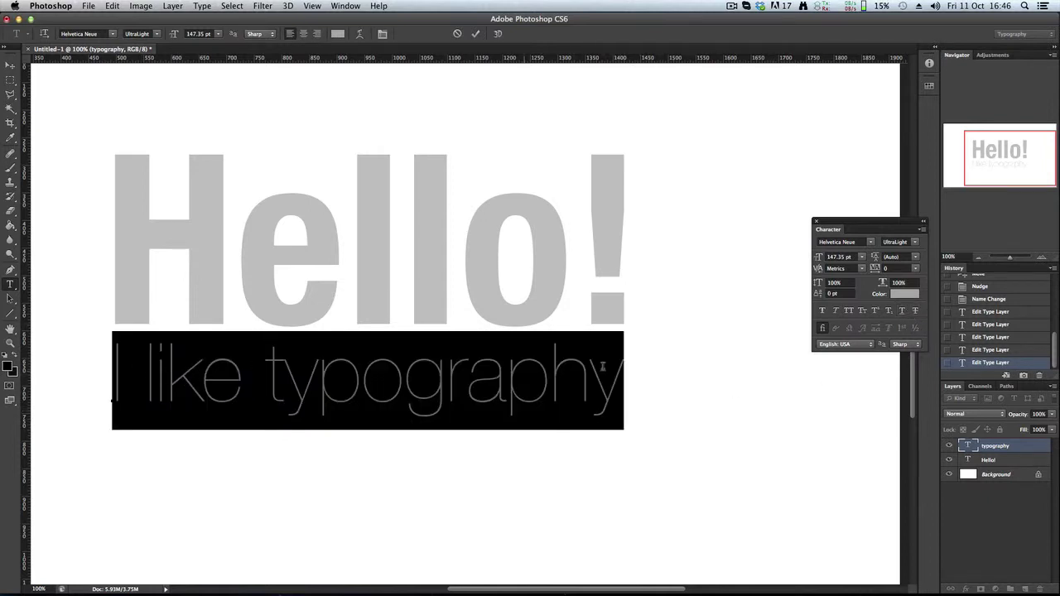
Step: Try strikethrough on the whole "I like typography" line and switch it off
click(915, 311)
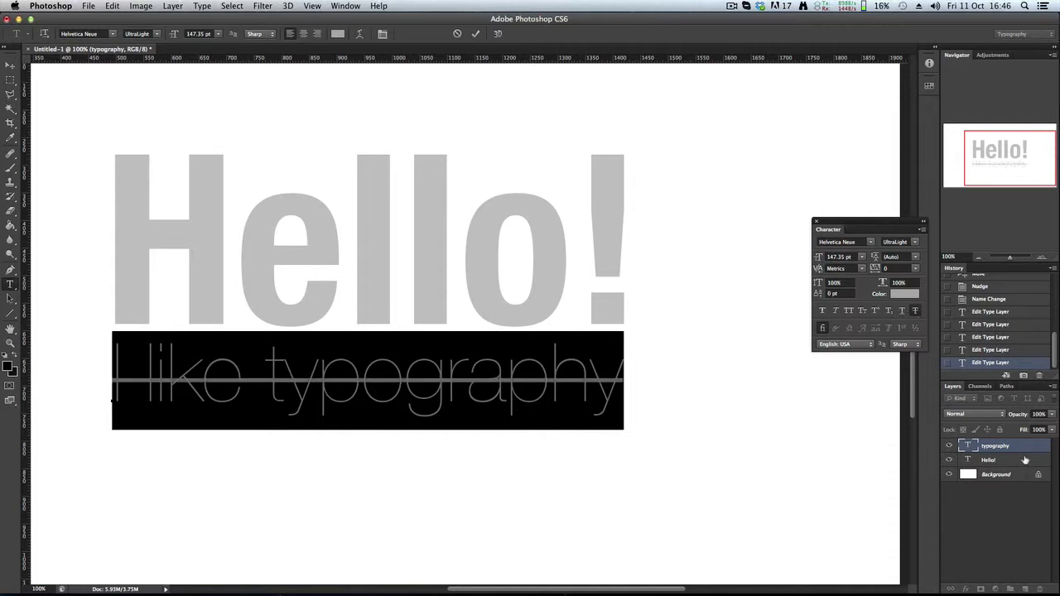
click(1025, 458)
click(464, 376)
key(super+a)
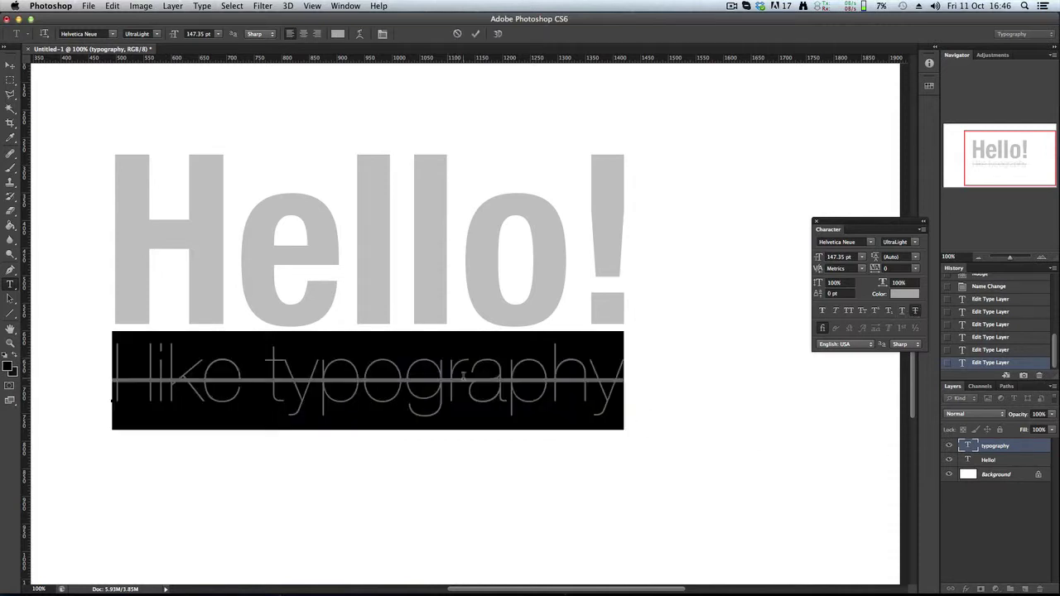
click(915, 310)
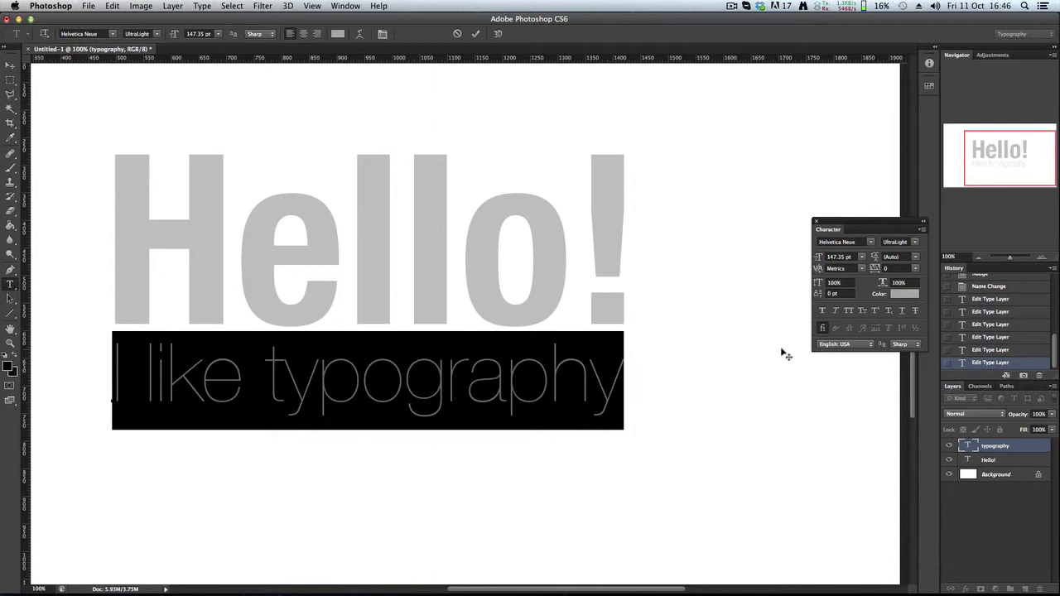
Step: Toggle standard ligatures off and back on for the "I like typography" line and deselect the text
click(822, 330)
click(823, 331)
click(604, 379)
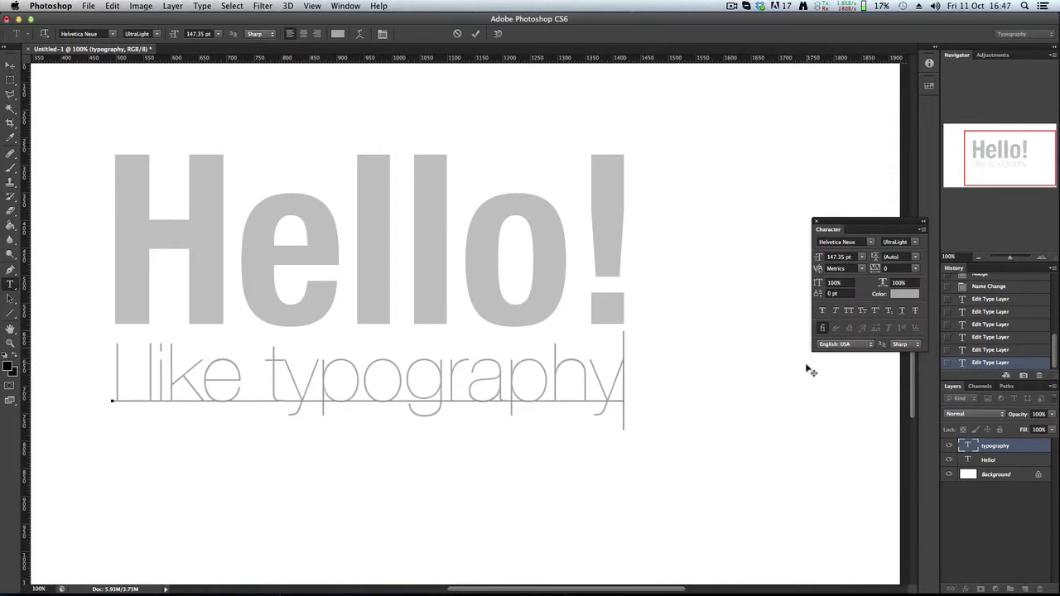
Step: Set the language of the whole "I like typography" line to English: UK and deselect the text
key(super+a)
click(845, 344)
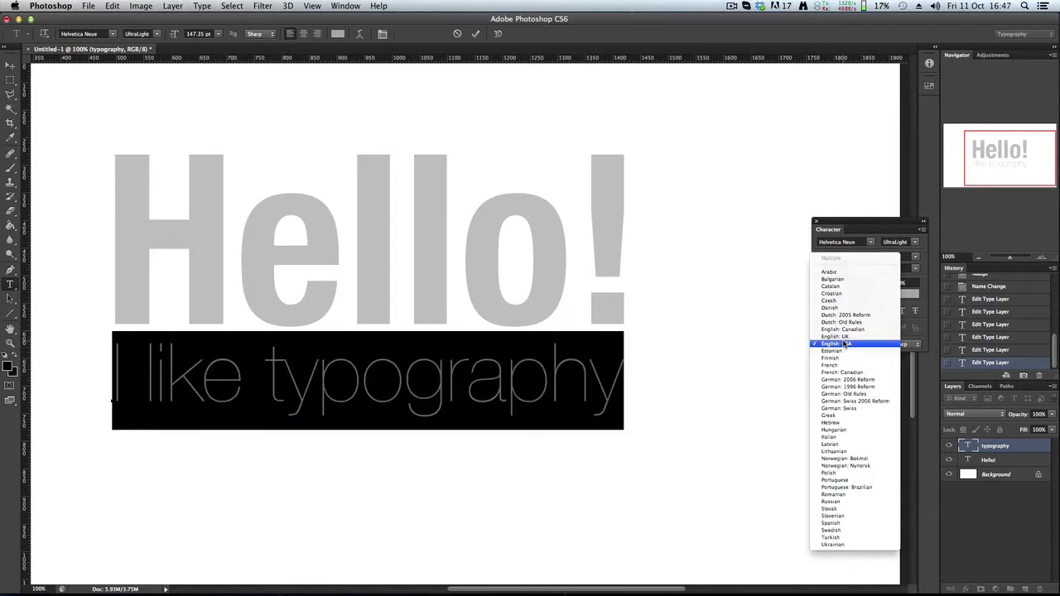
click(848, 337)
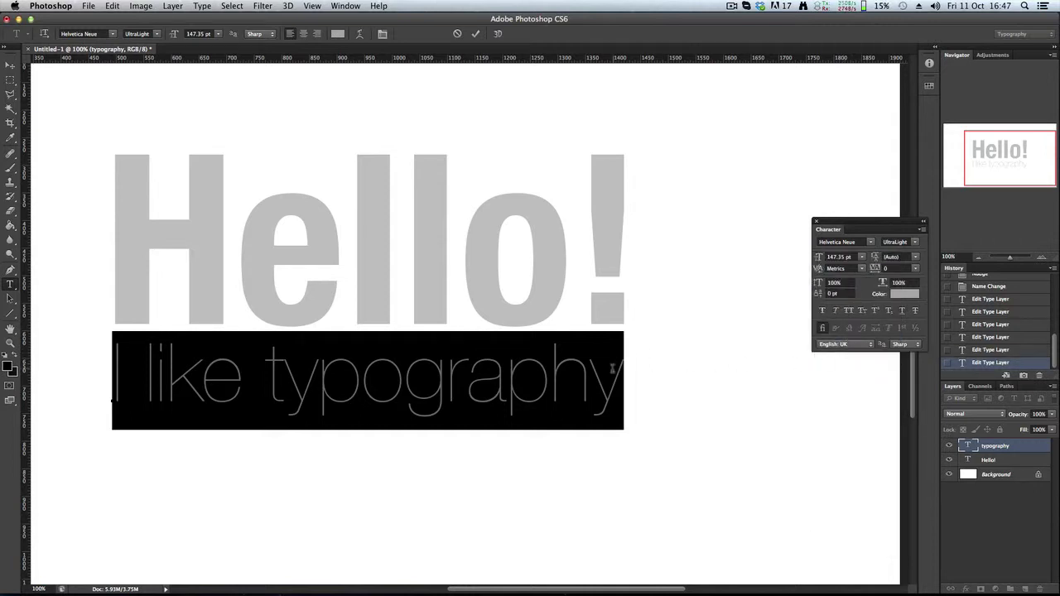
click(571, 379)
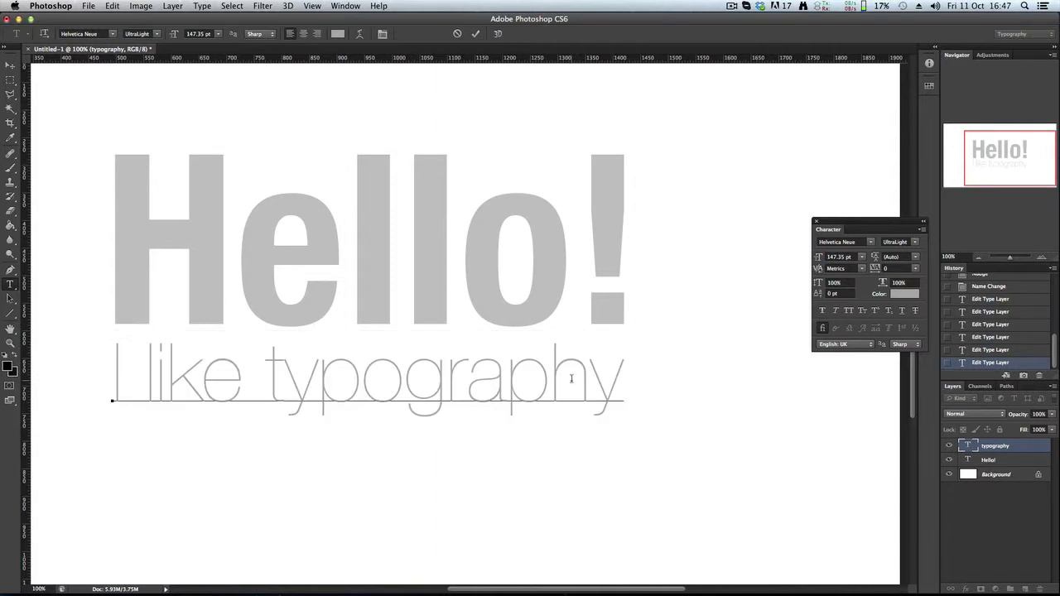
Step: Try setting the anti-aliasing of the whole "I like typography" line to None and inspect the letter edges
click(624, 381)
key(super+a)
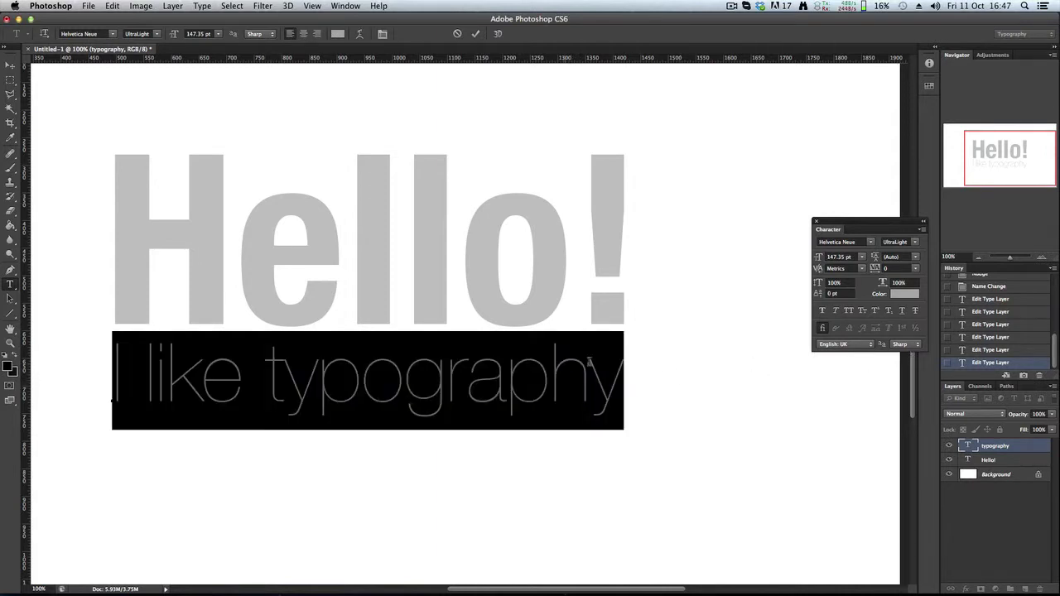
click(906, 347)
click(905, 338)
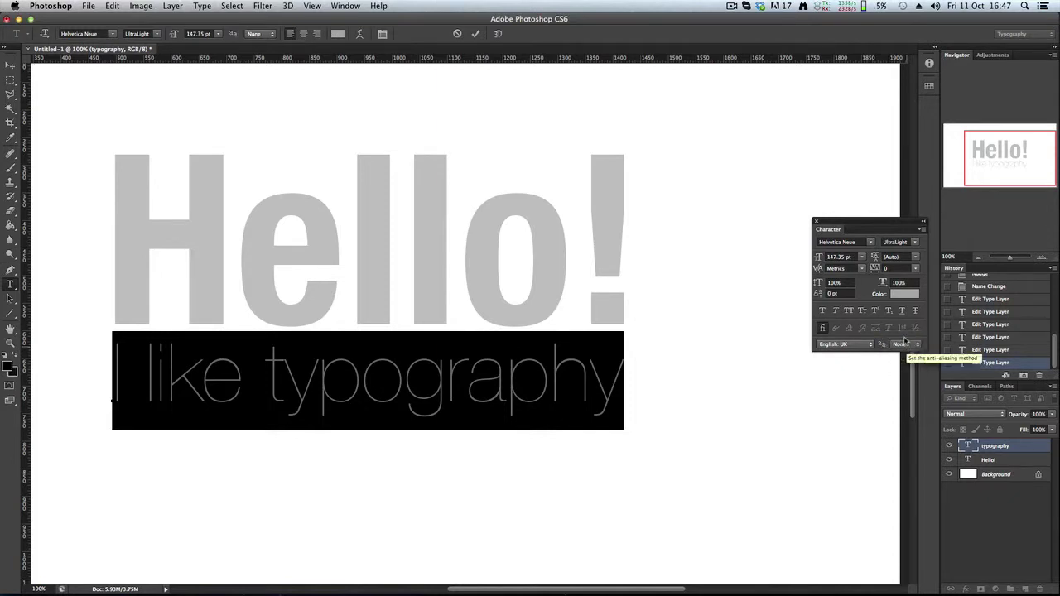
key(super+plus)
key(super+plus)
key(super+plus)
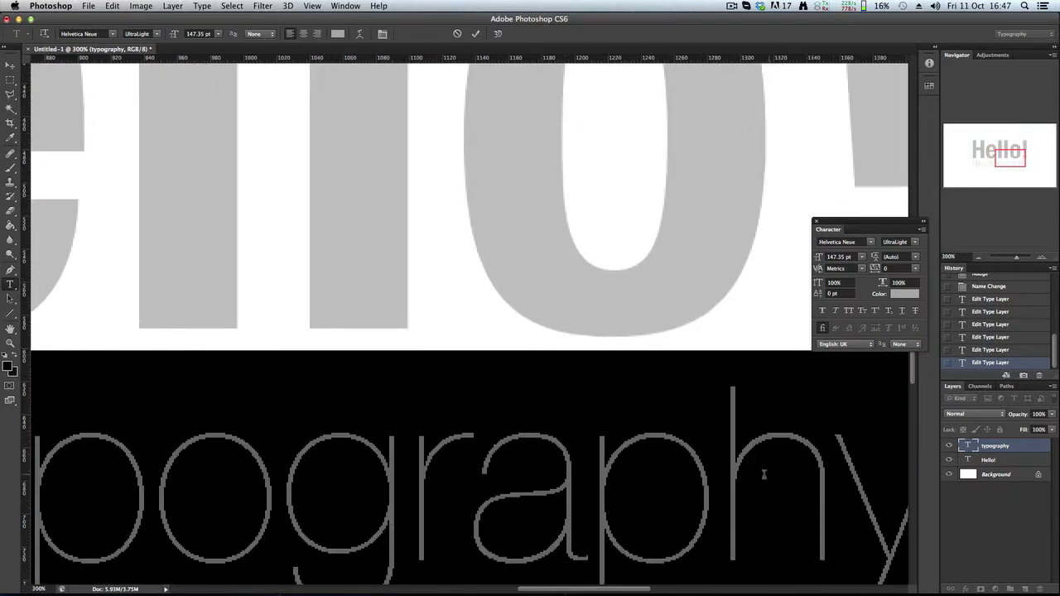
key(super+plus)
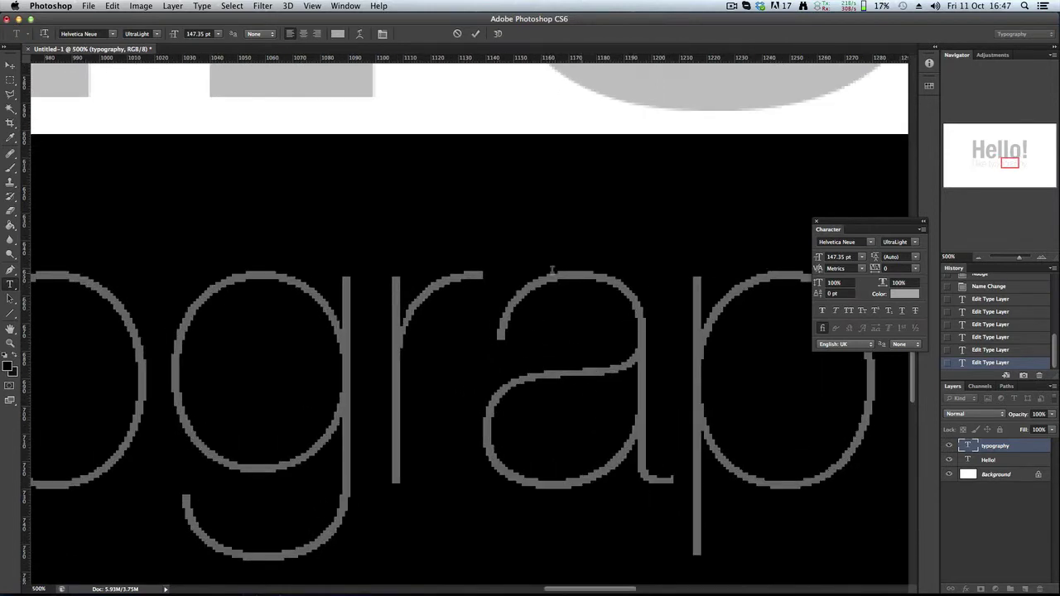
Step: Try Sharp, Crisp and Strong anti-aliasing in turn on the whole "I like typography" line
click(609, 339)
double_click(607, 344)
click(916, 343)
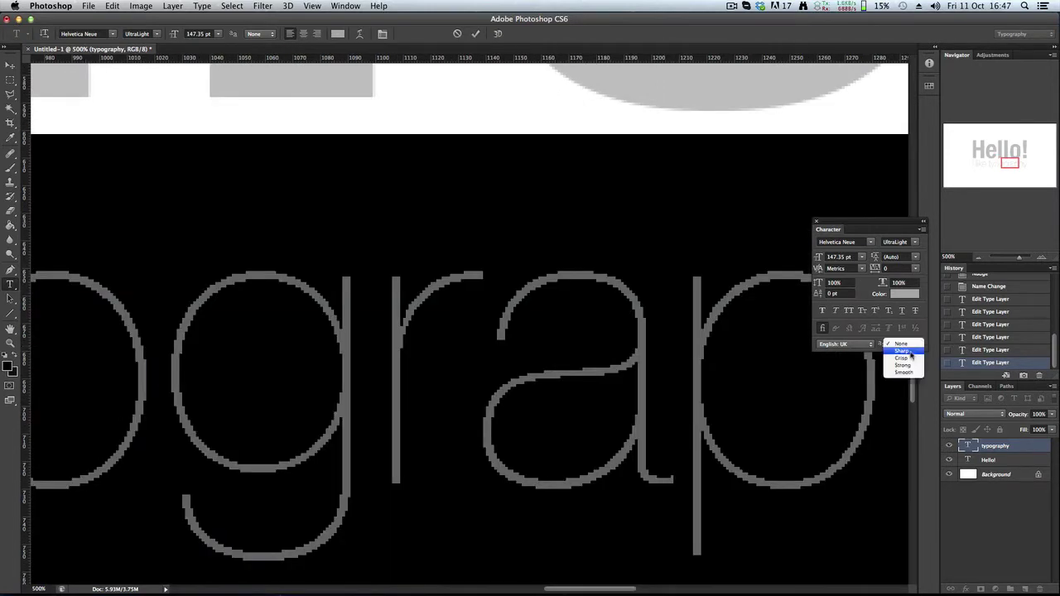
click(910, 351)
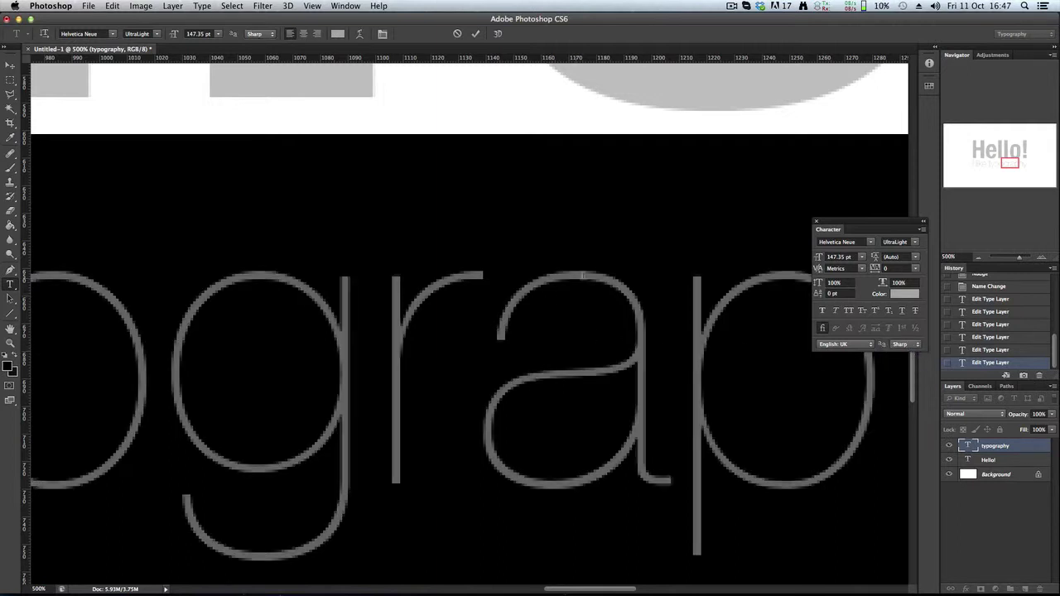
click(911, 344)
click(913, 350)
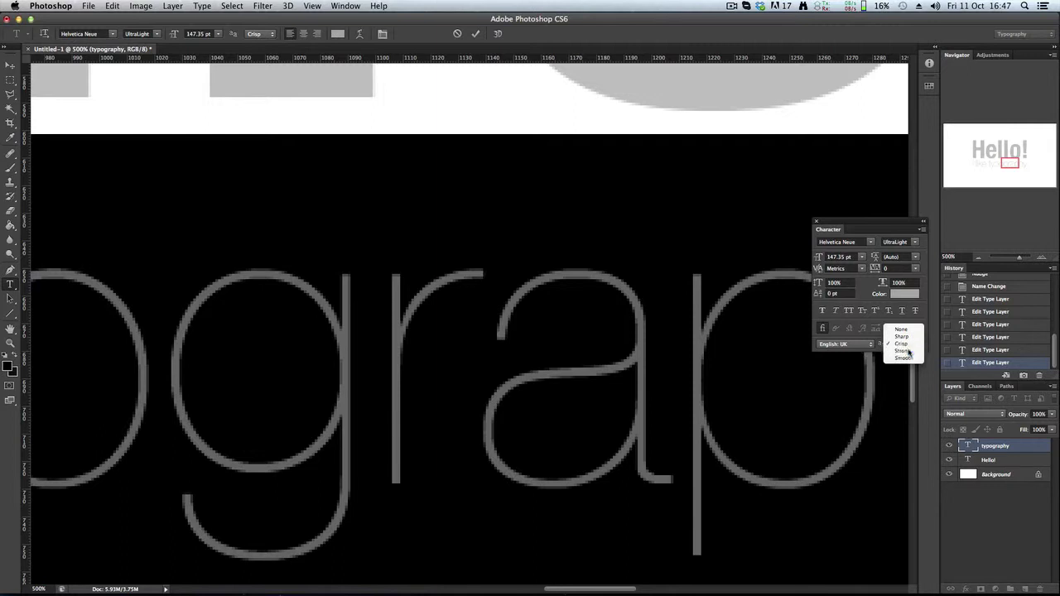
click(904, 350)
Step: Set the anti-aliasing of the whole "I like typography" line to Smooth and deselect the text
click(910, 346)
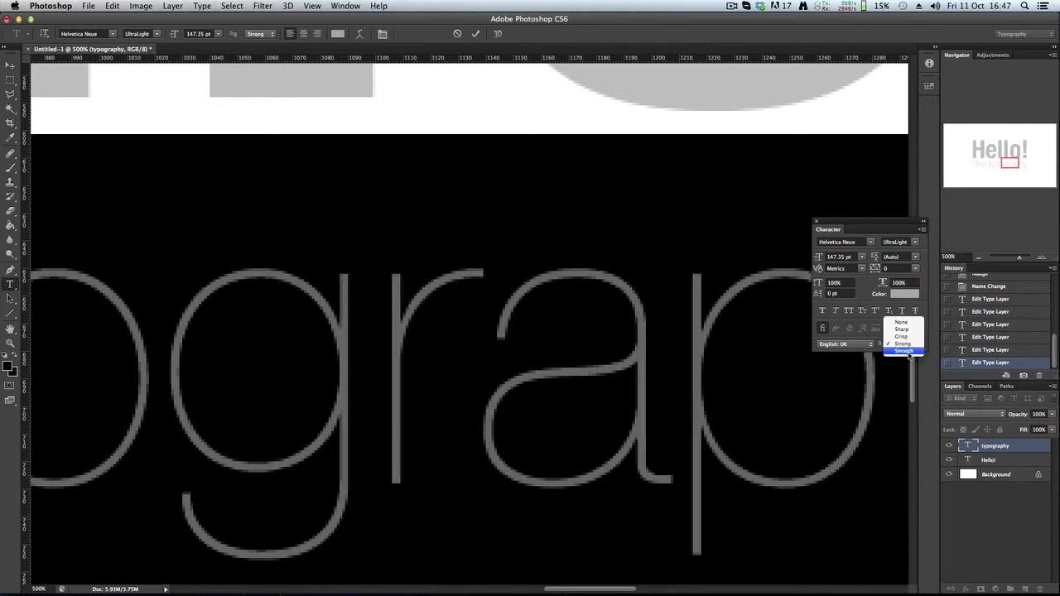
click(903, 350)
key(super+minus)
key(super+minus)
key(super+minus)
key(super+minus)
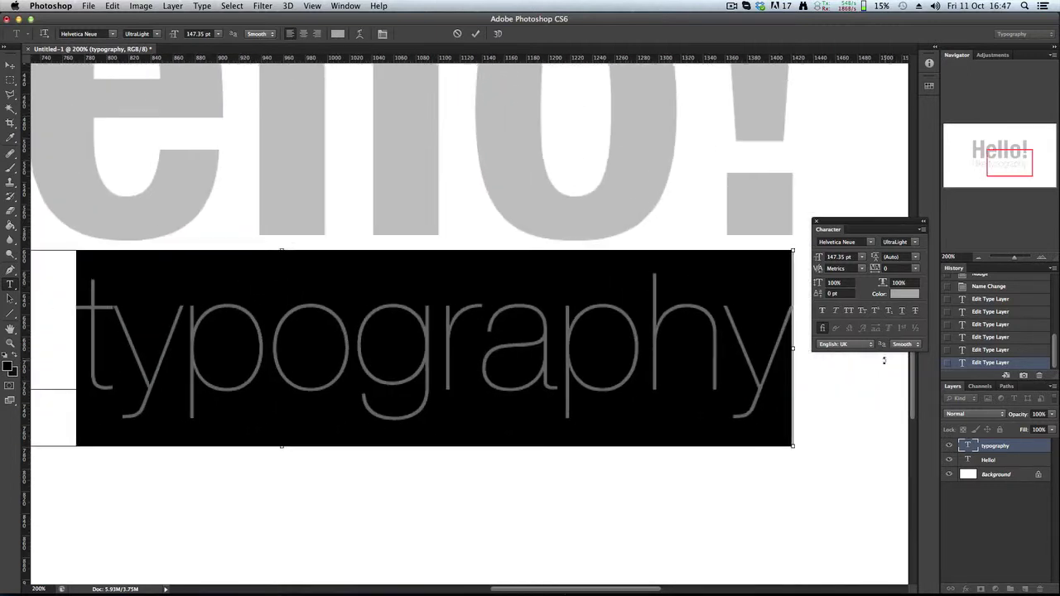
click(231, 344)
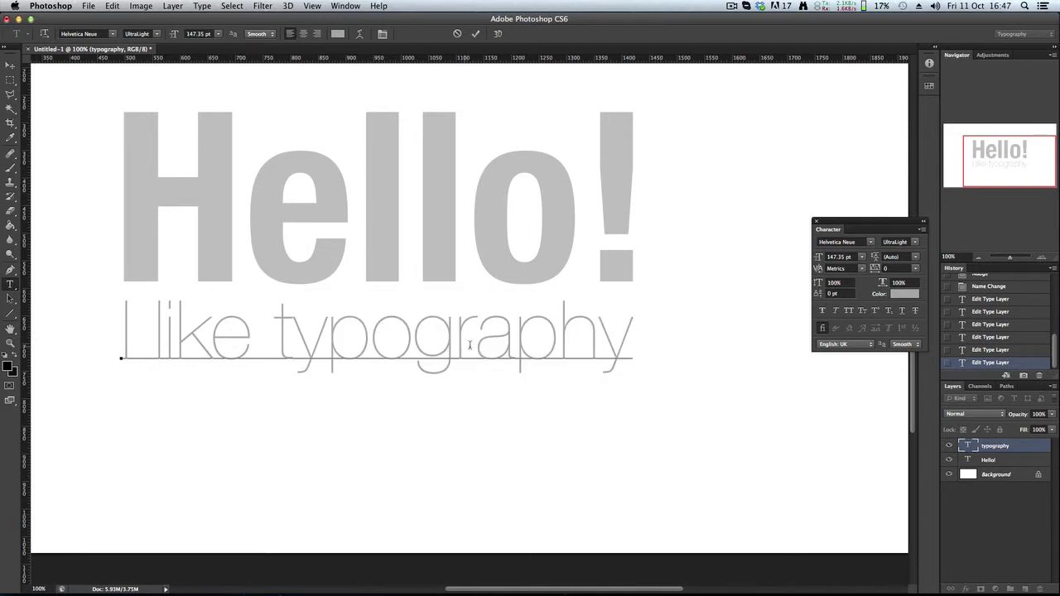
Step: Examine the edges of the "I like typography" line at different magnifications and review the anti-aliasing options, keeping Smooth
key(super+minus)
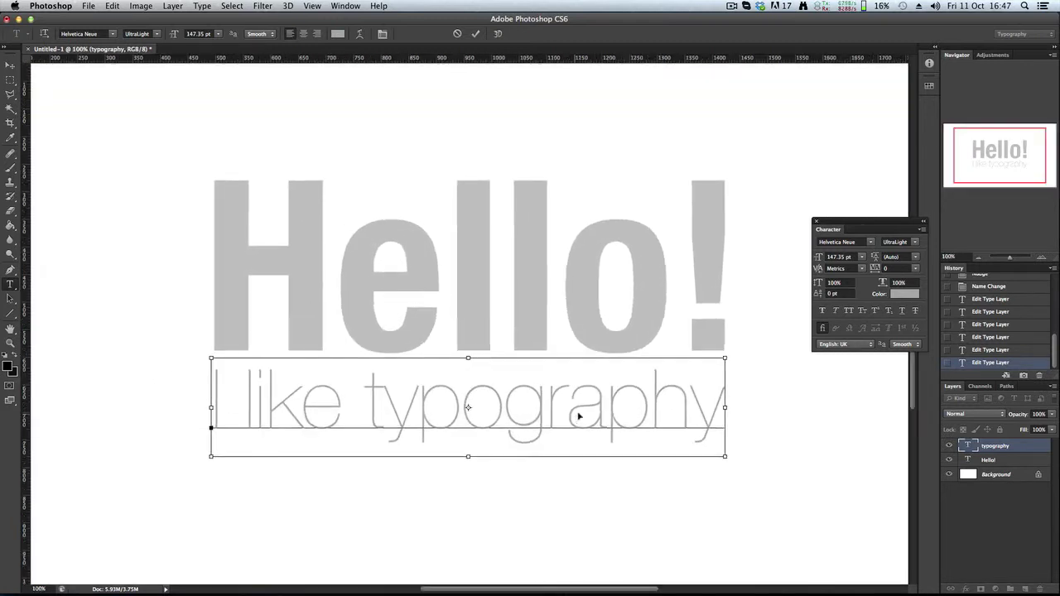
key(super+plus)
key(super+plus)
scroll(646, 480, down, 1)
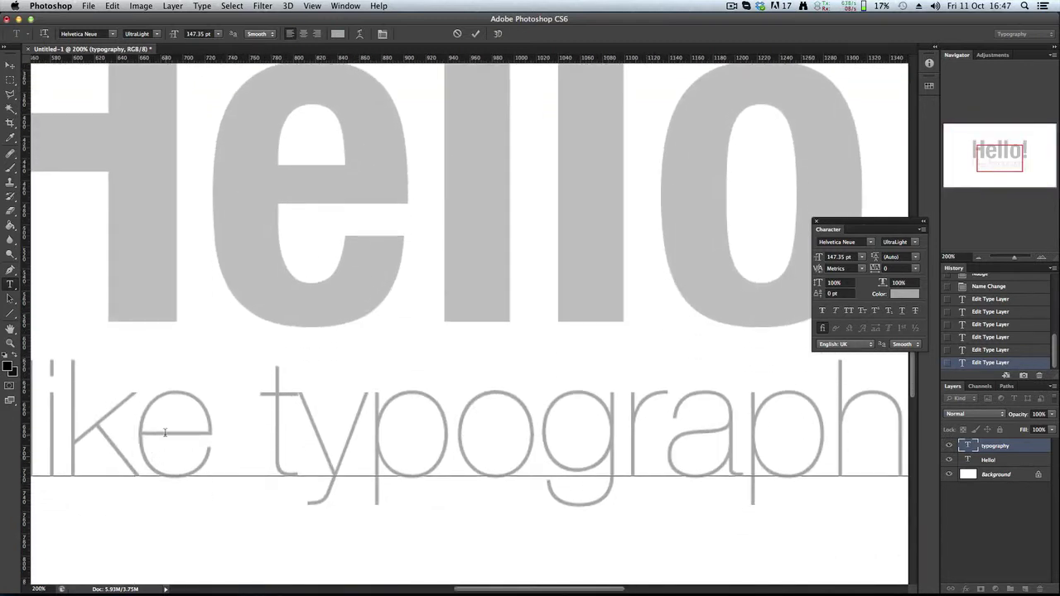
key(super+minus)
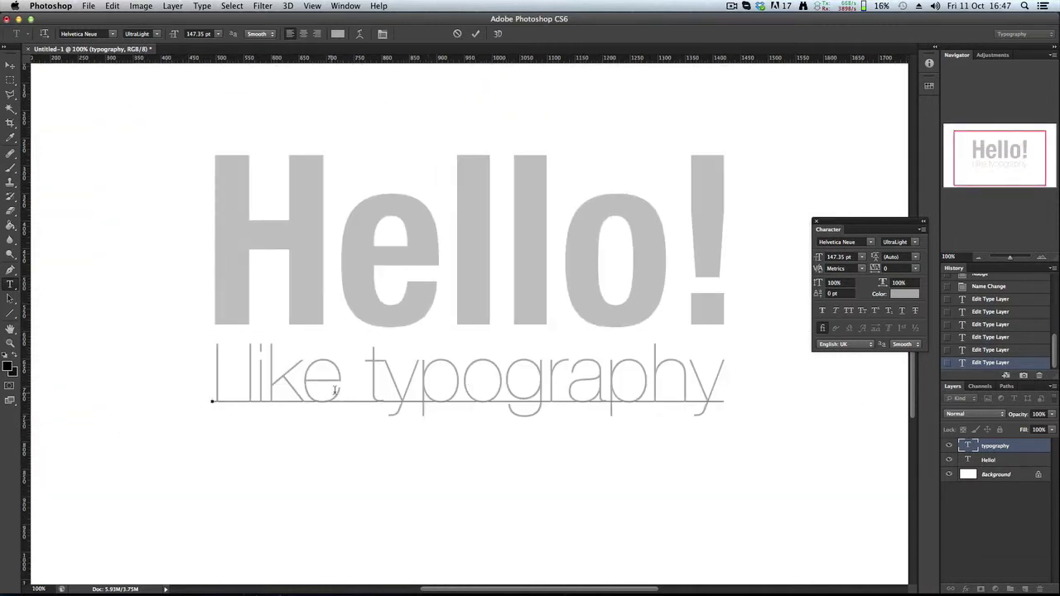
click(919, 345)
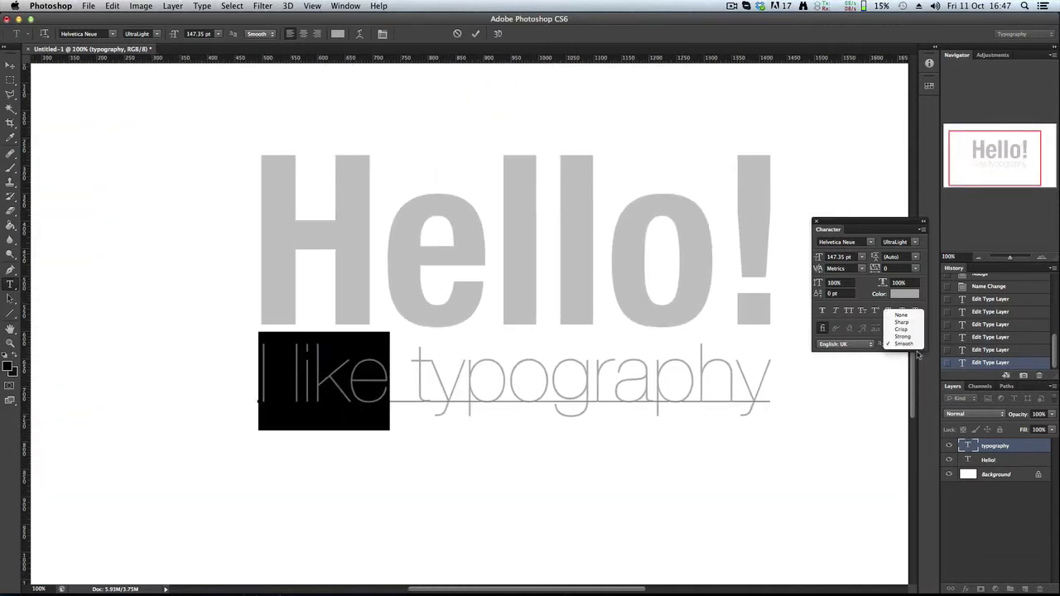
click(902, 343)
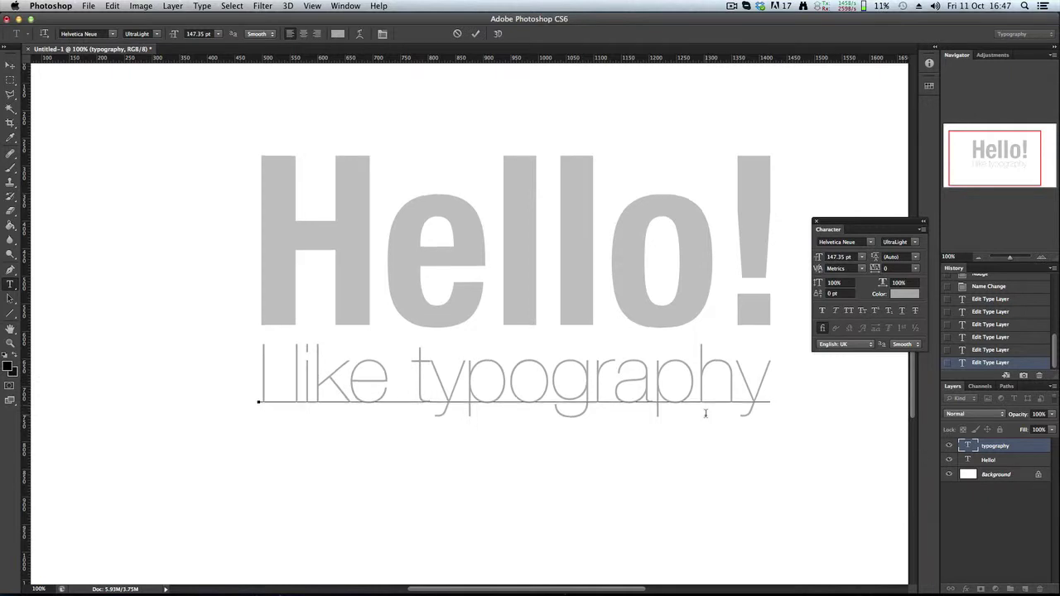
scroll(706, 414, up, 5)
scroll(705, 413, down, 1)
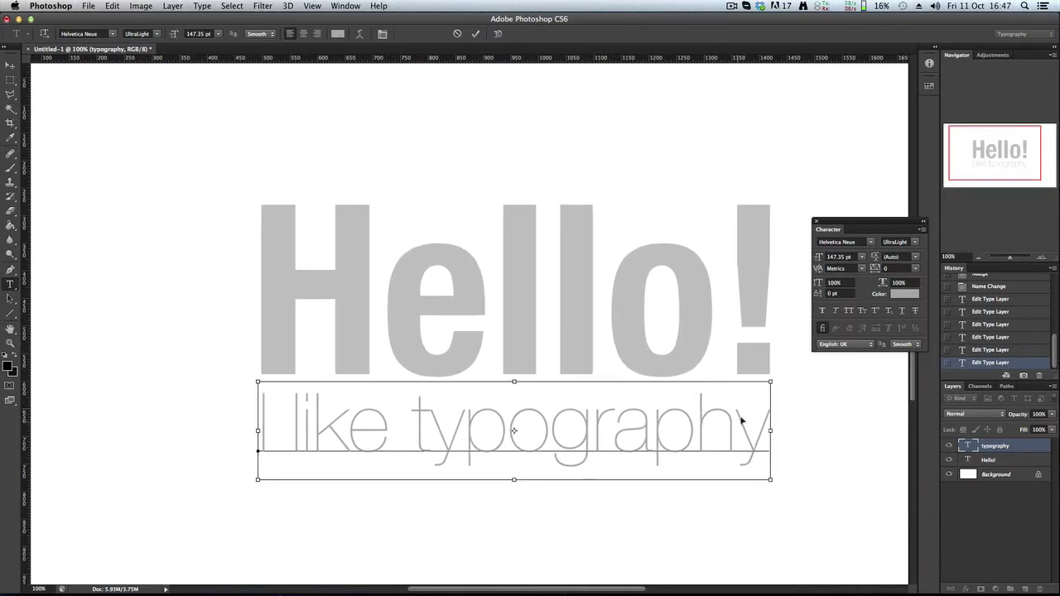
key(super+minus)
key(super+plus)
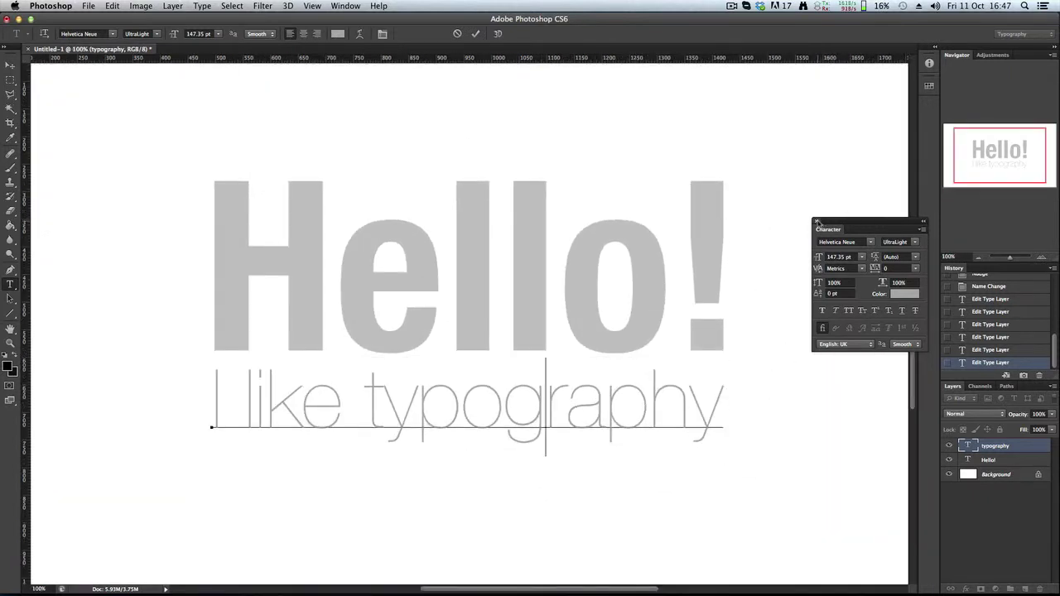
Step: Close the character settings and add a second line reading "because it looks" below "I like typography"
click(816, 222)
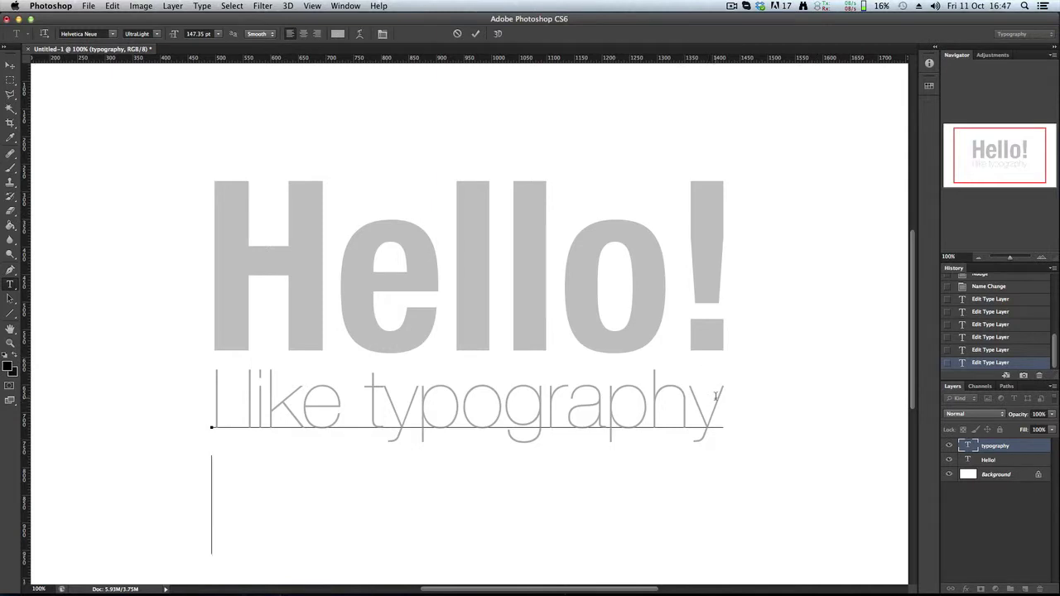
key(Return)
text(bn)
key(BackSpace)
key(BackSpace)
text(because it)
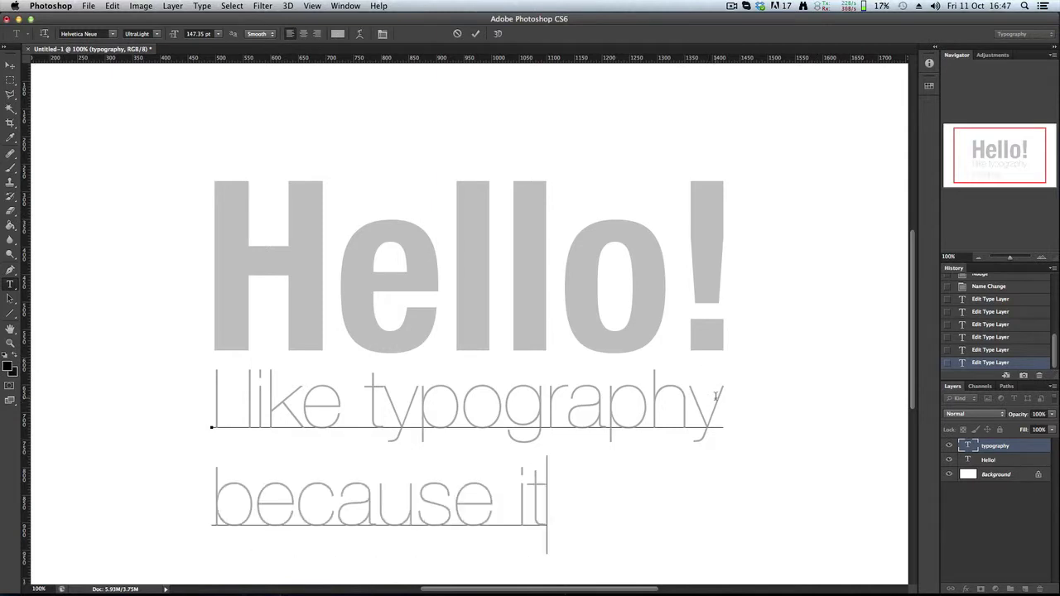
text( lo oks)
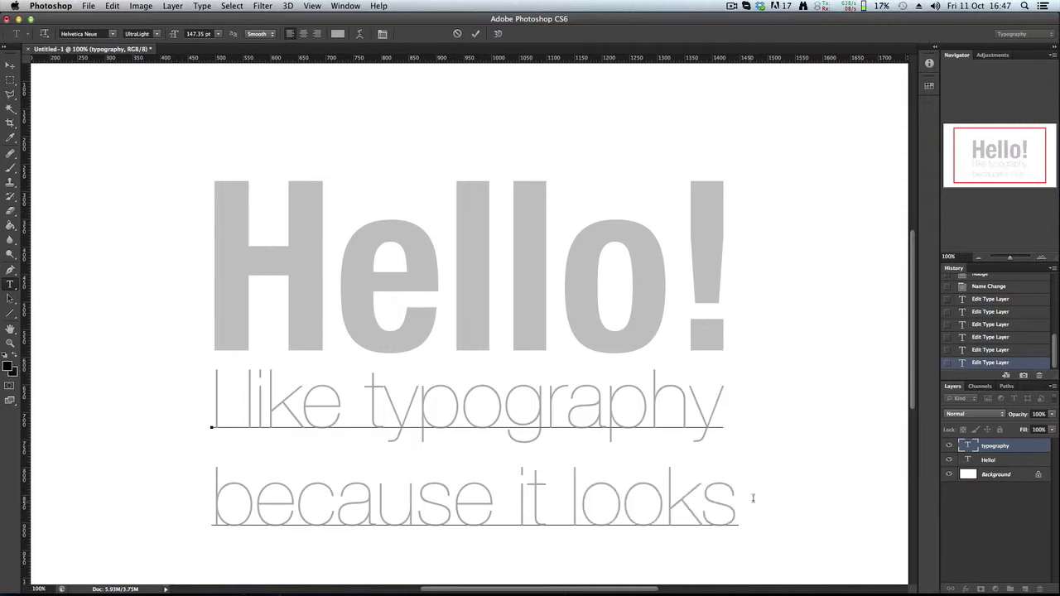
Step: Select both lines of the typography layer and open the paragraph settings, placed clear of the text
key(super+a)
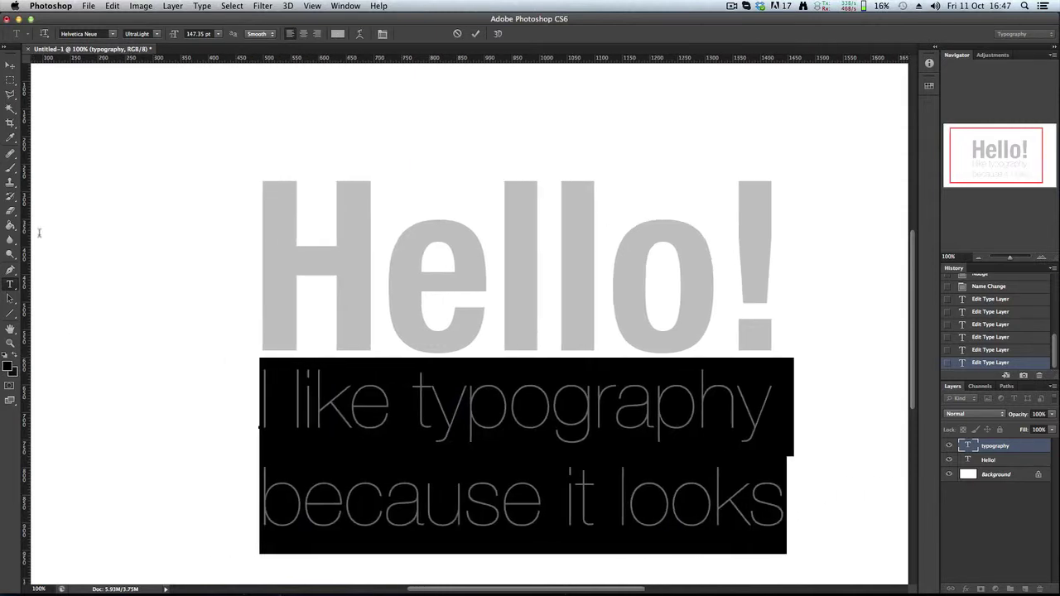
click(345, 5)
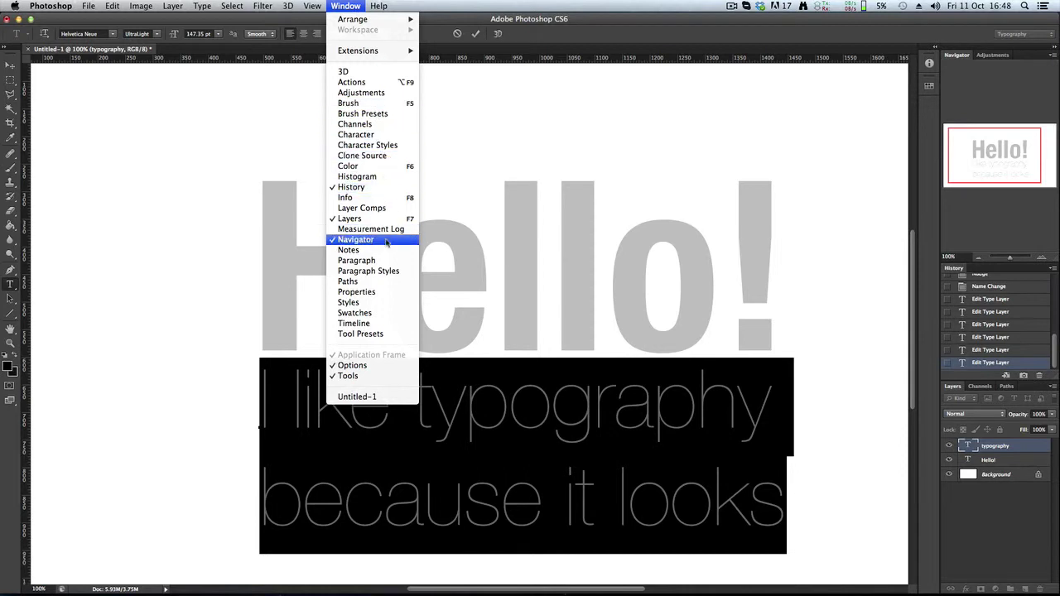
click(356, 260)
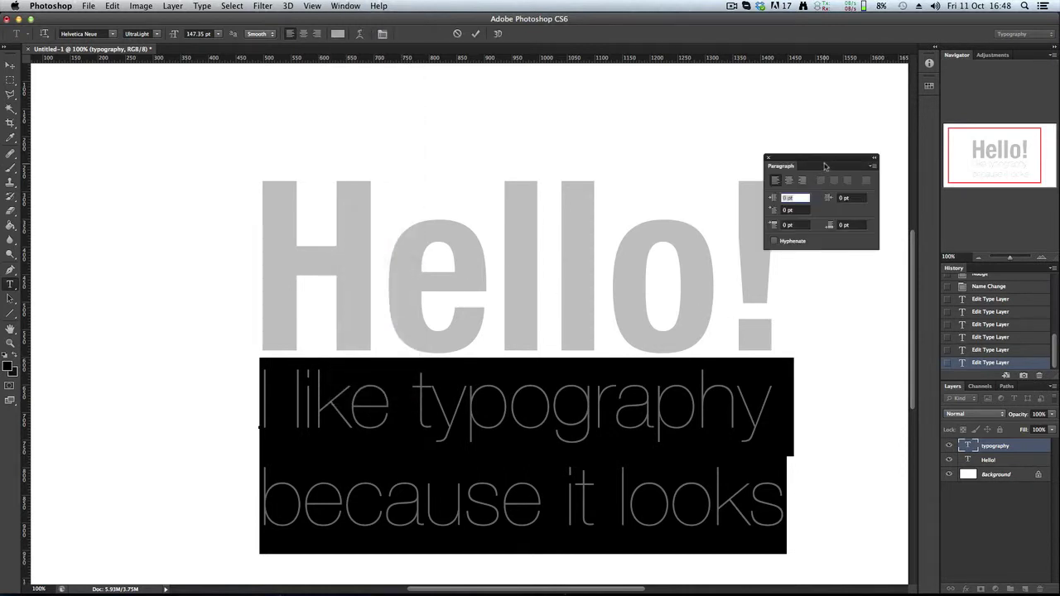
drag(824, 166, 869, 207)
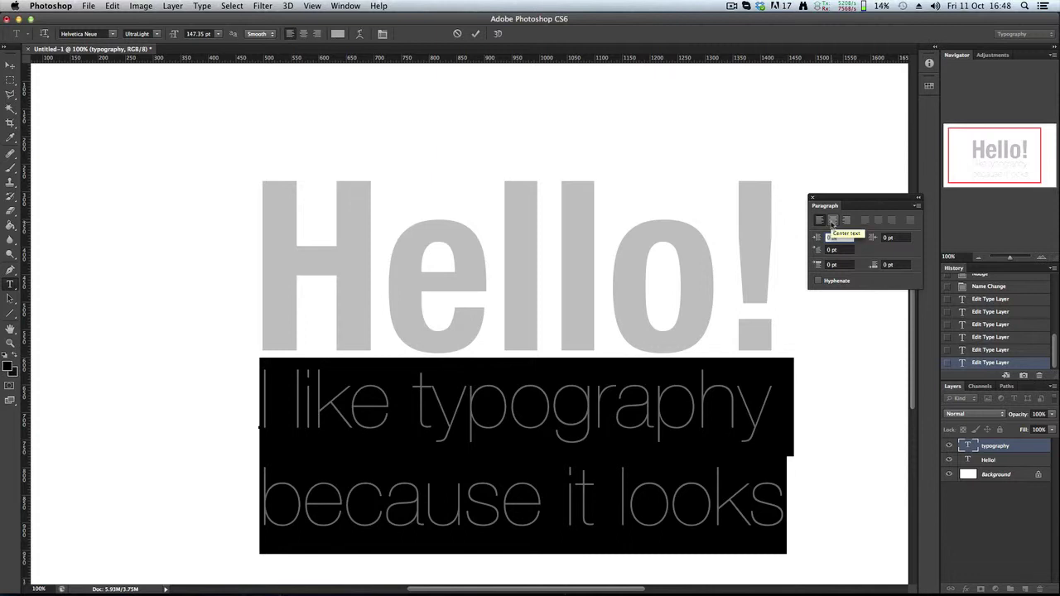
Step: Try center and right alignment on both selected lines and return them to left alignment
click(832, 220)
click(846, 221)
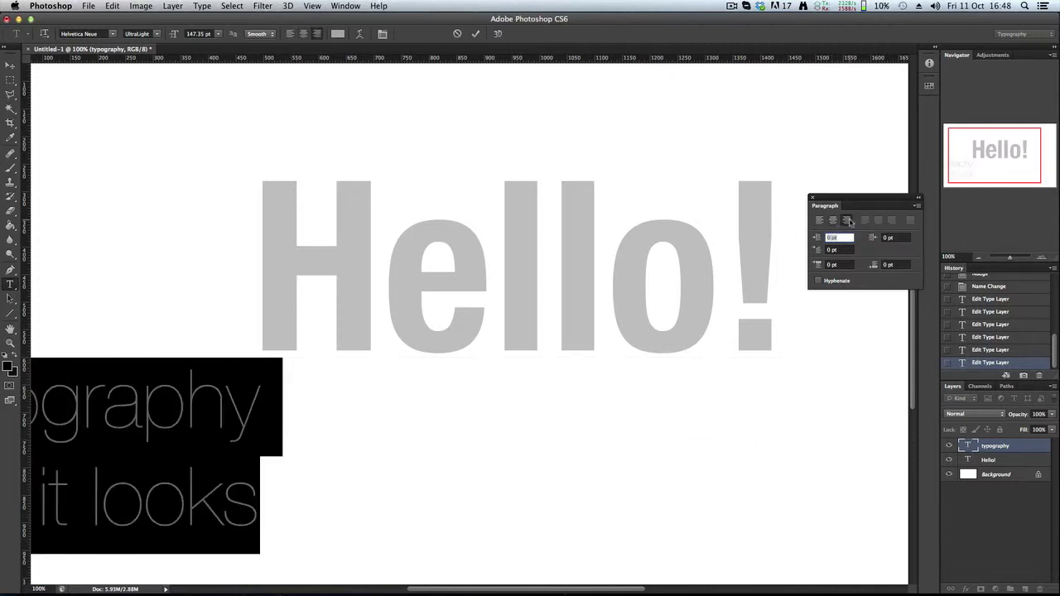
click(819, 220)
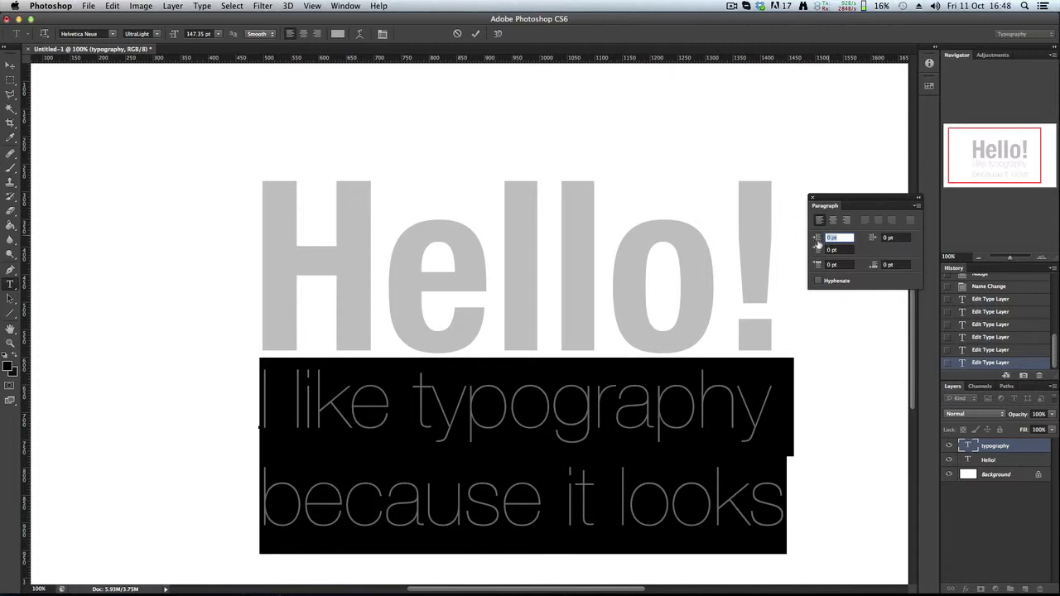
Step: Try a left margin indent on both selected lines and reset it to 0 pt
drag(818, 241, 851, 241)
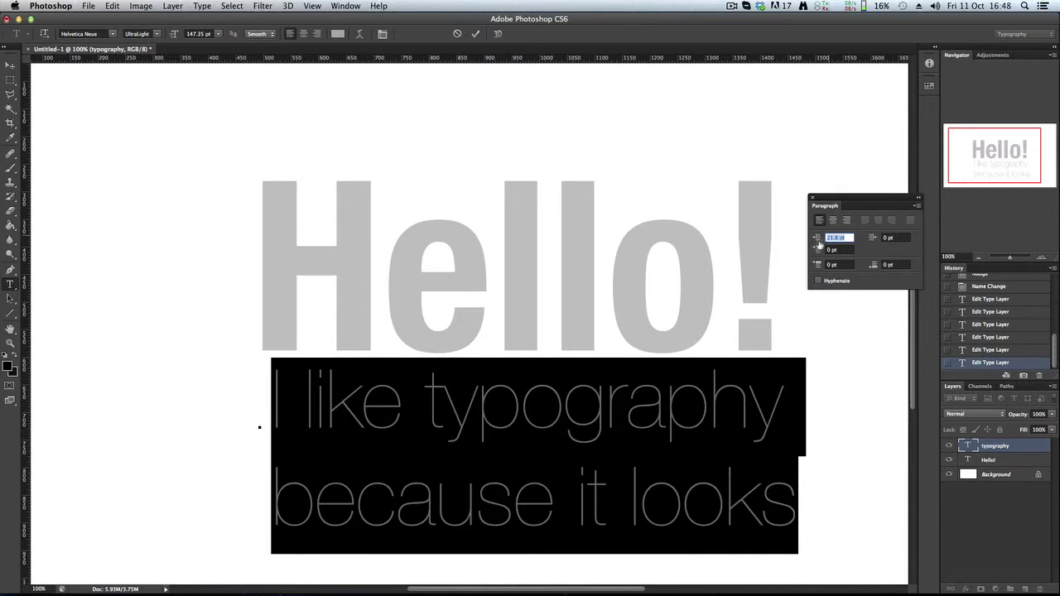
drag(821, 243, 922, 249)
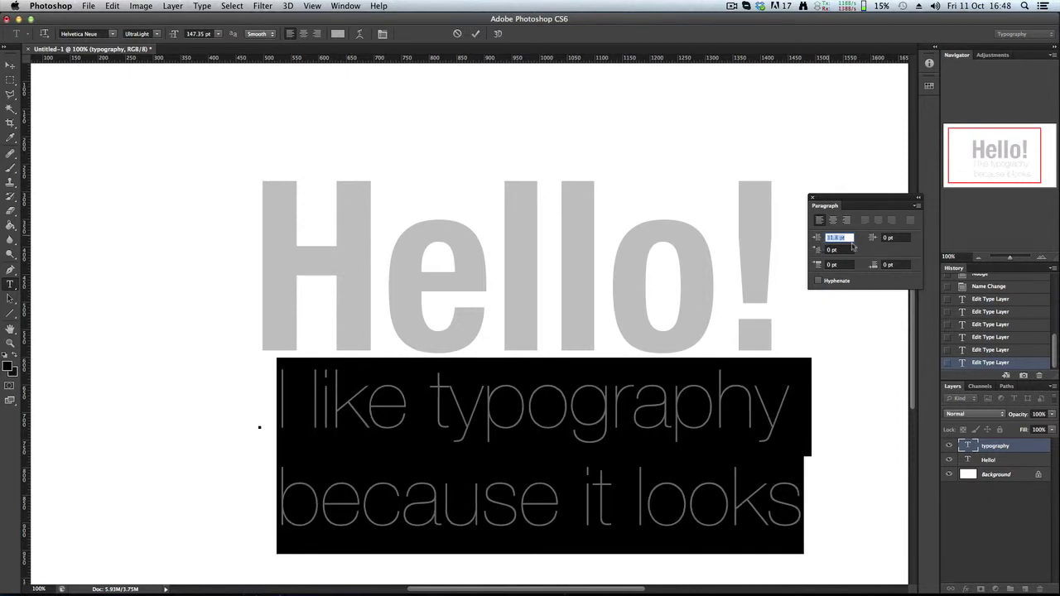
text(0)
key(Return)
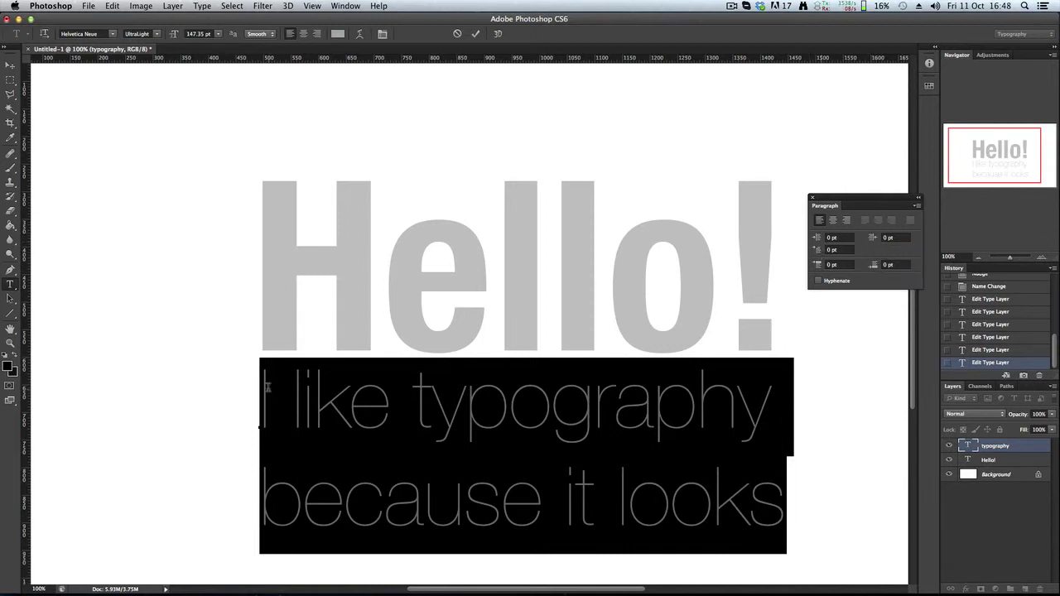
Step: Try a first-line indent of about 11.1 pt on both selected lines, reset it to 0 pt and deselect the text
drag(816, 253, 929, 254)
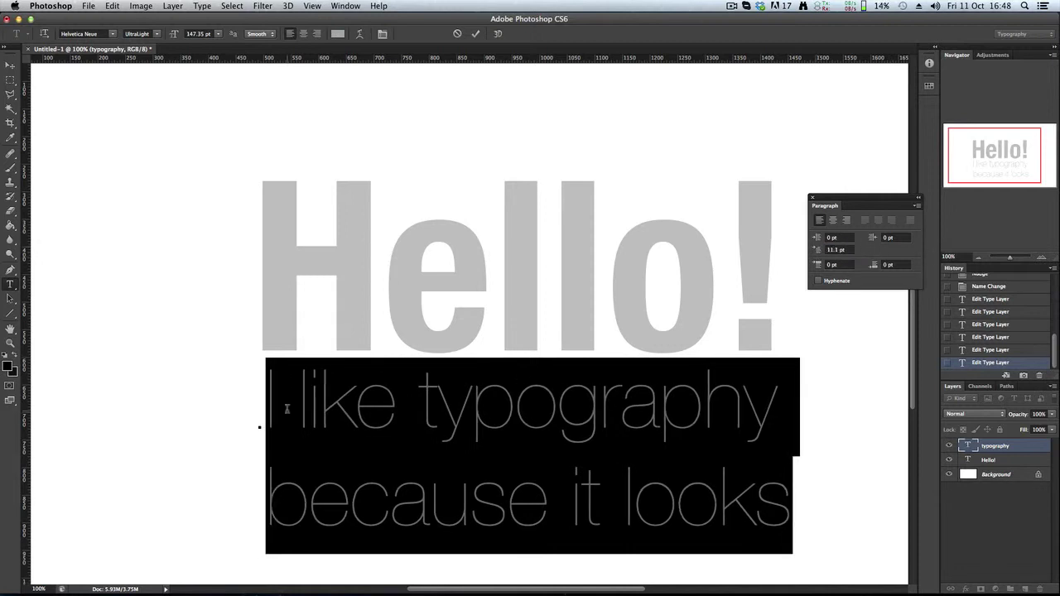
click(847, 246)
text(0)
key(Return)
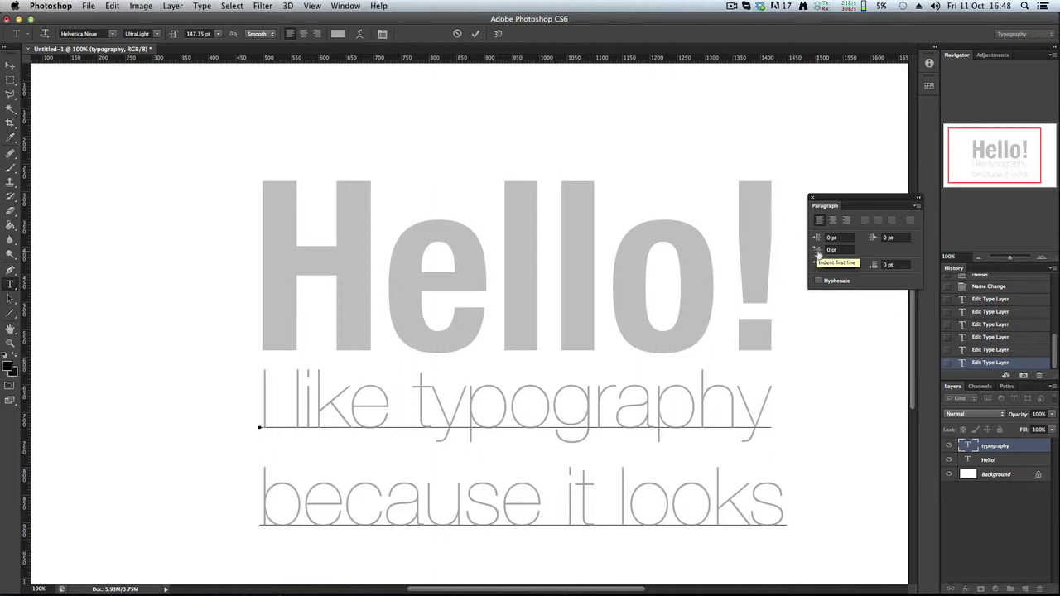
Step: Set a first-line indent of about 26.2 pt on the "I like typography" line only
drag(817, 254, 1059, 283)
drag(816, 255, 857, 257)
click(795, 420)
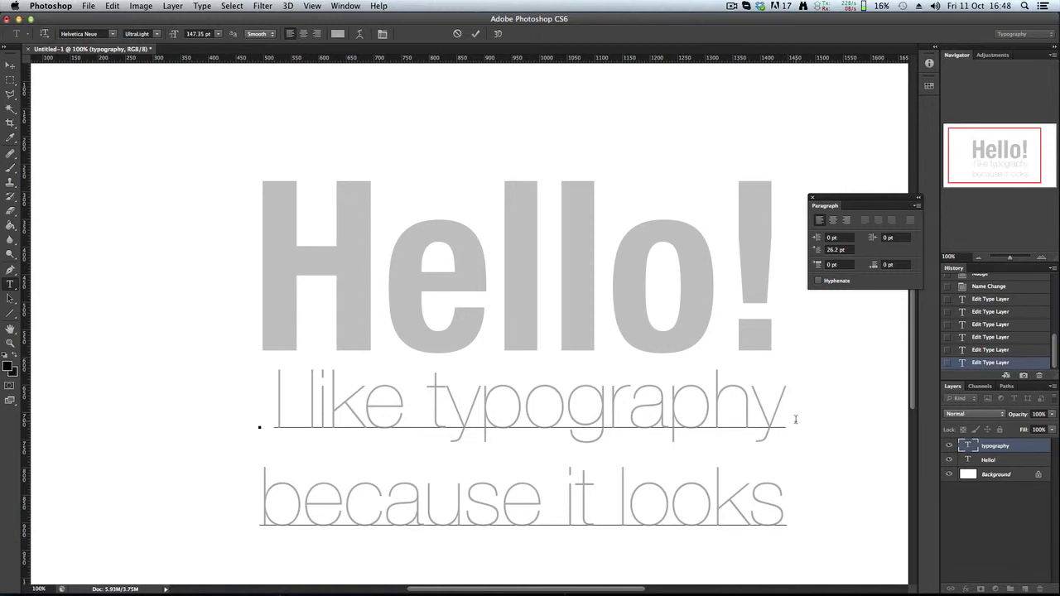
Step: Try a new line of filler text "dasdasdasdas" after "I like typography" and delete it again
key(Return)
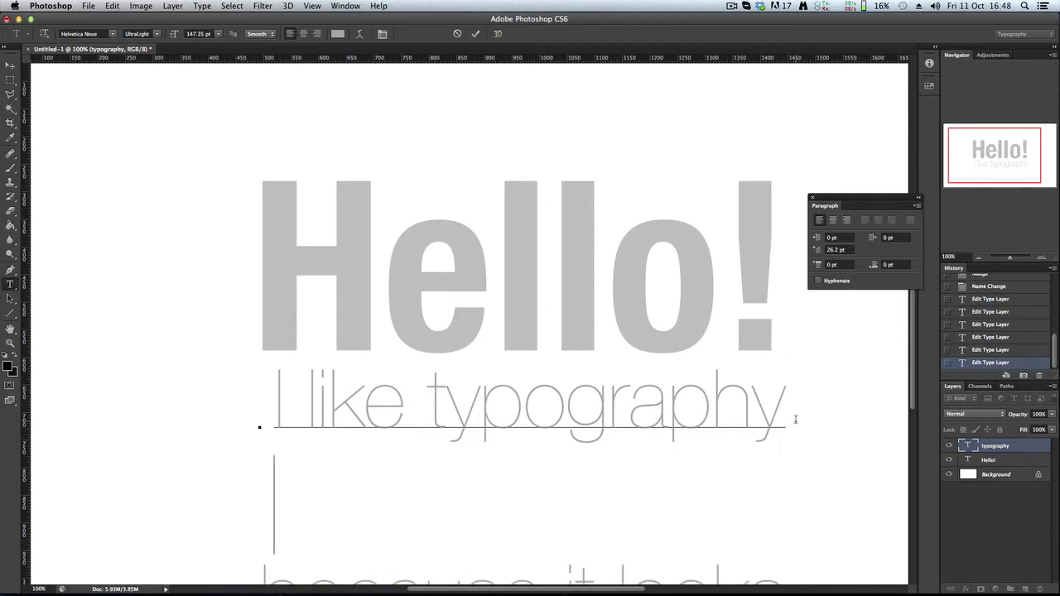
text(dasdasdasdas)
key(BackSpace)
key(BackSpace)
key(BackSpace)
key(BackSpace)
key(BackSpace)
key(BackSpace)
key(BackSpace)
key(BackSpace)
key(BackSpace)
key(BackSpace)
key(BackSpace)
key(BackSpace)
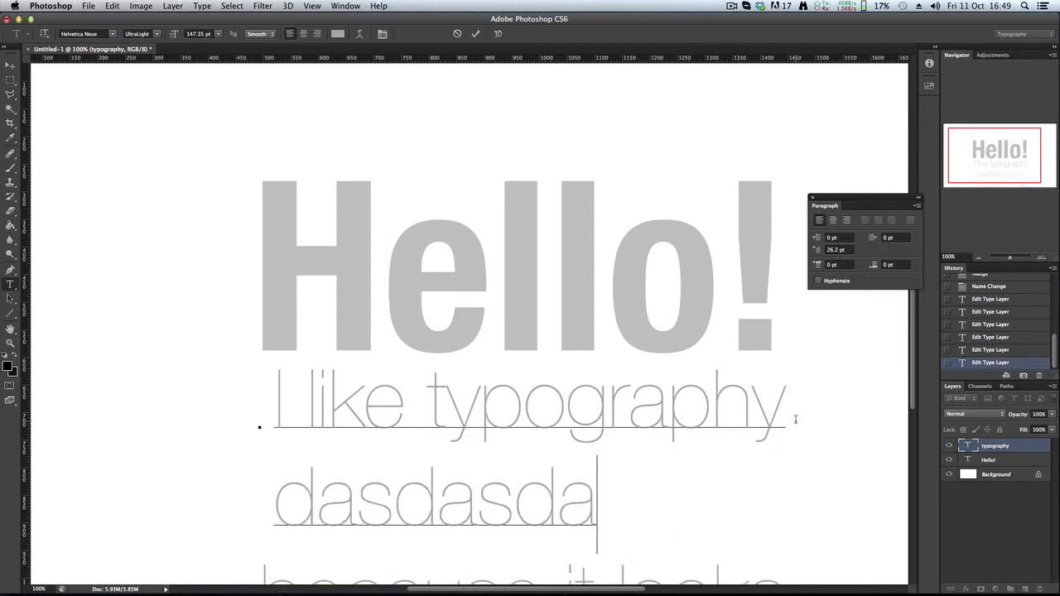
key(BackSpace)
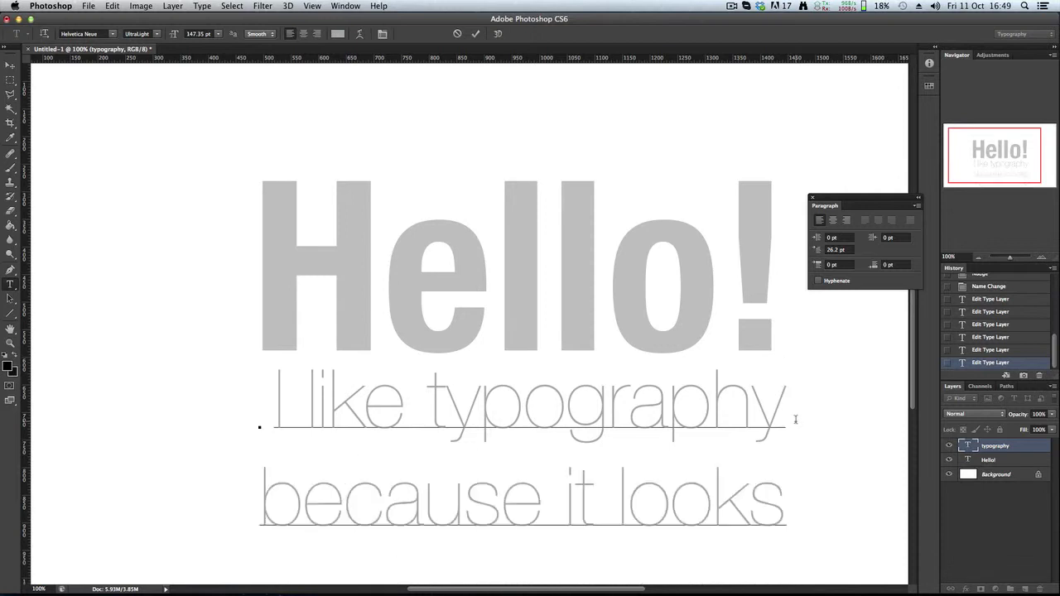
Step: Select both lines of the typography text and set their first-line indent to 0 pt
click(263, 401)
drag(789, 524, 110, 350)
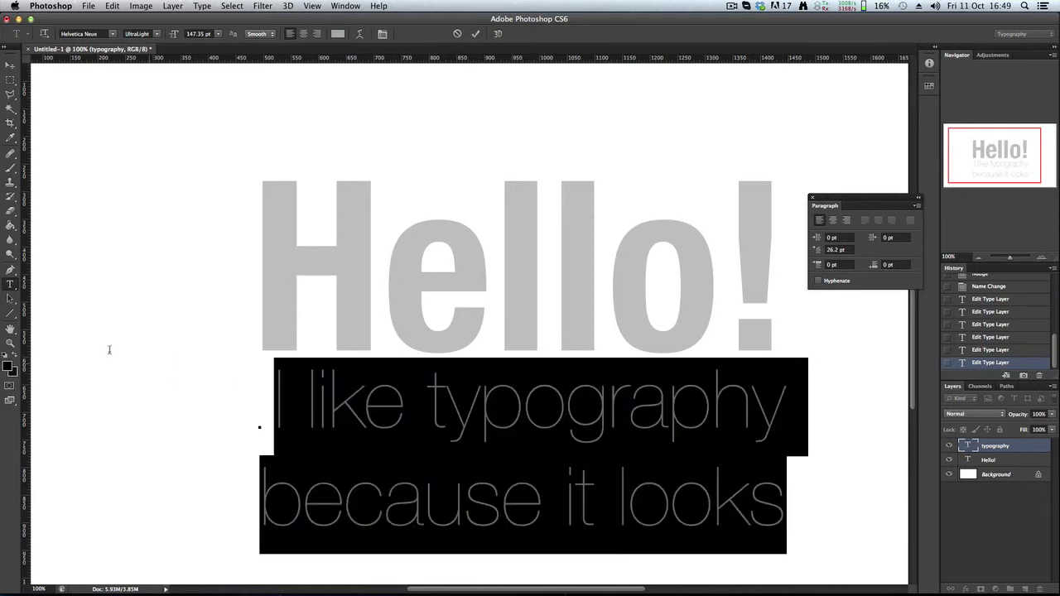
text(0)
key(Return)
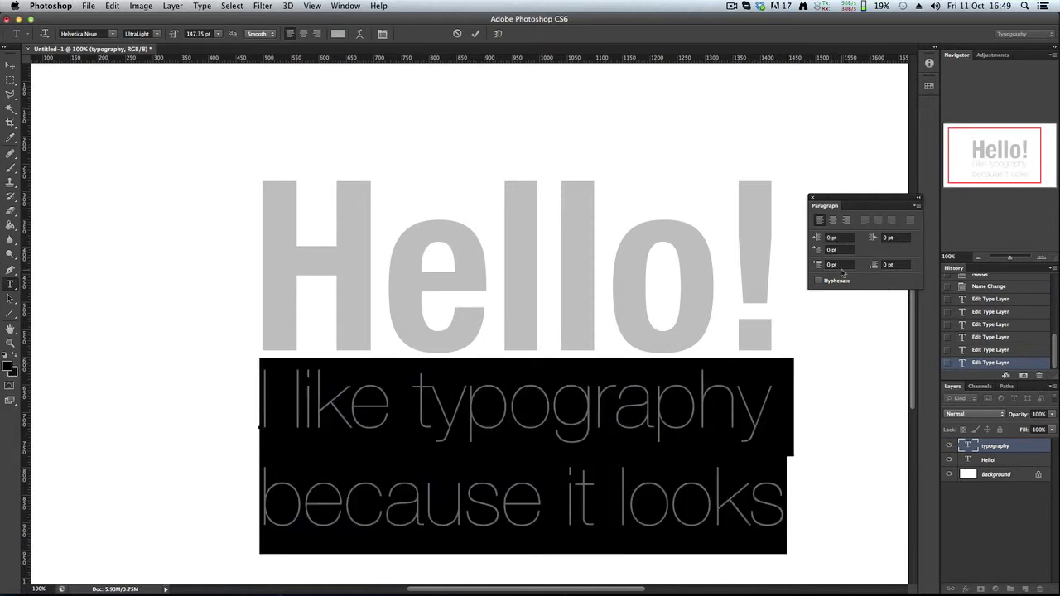
Step: Try adding space before the paragraphs on both selected lines and reset it to 0 pt
click(844, 264)
drag(817, 265, 929, 265)
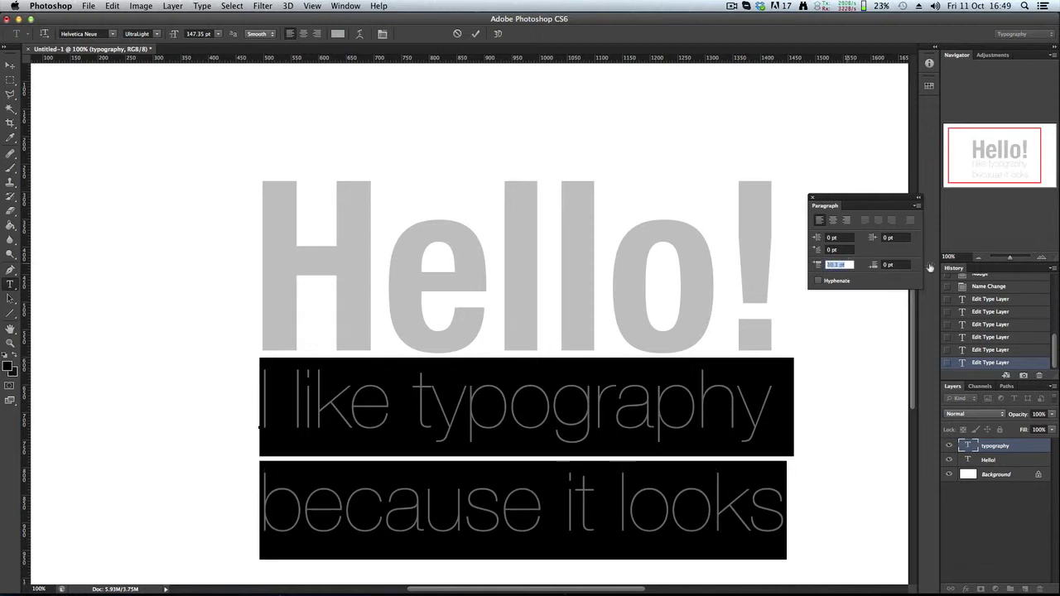
key(super+z)
click(848, 264)
text(0)
key(Return)
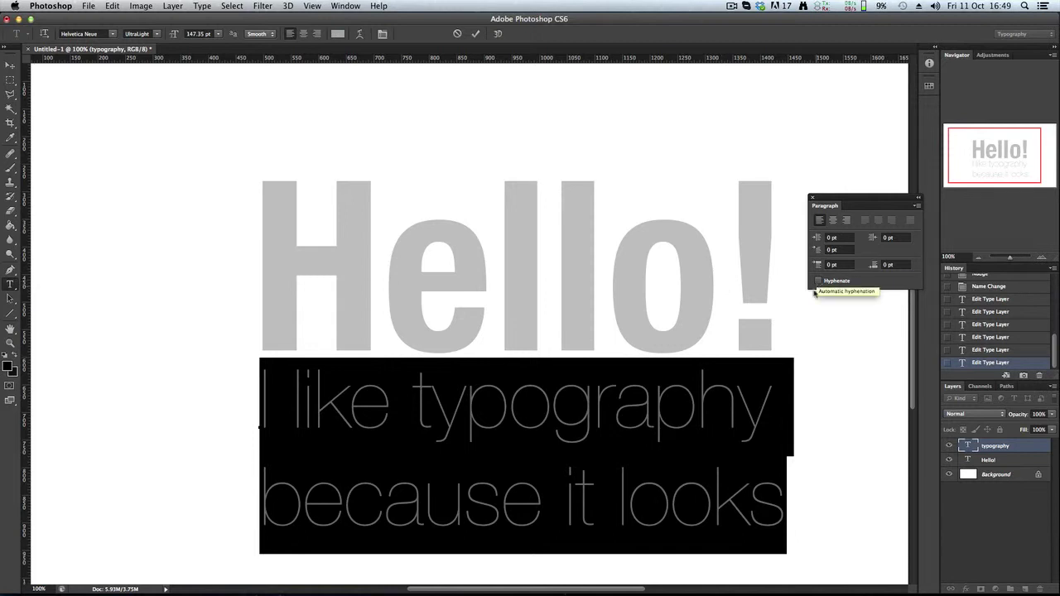
Step: Deselect the two text lines and commit the edits to the typography layer
click(758, 419)
scroll(758, 419, down, 2)
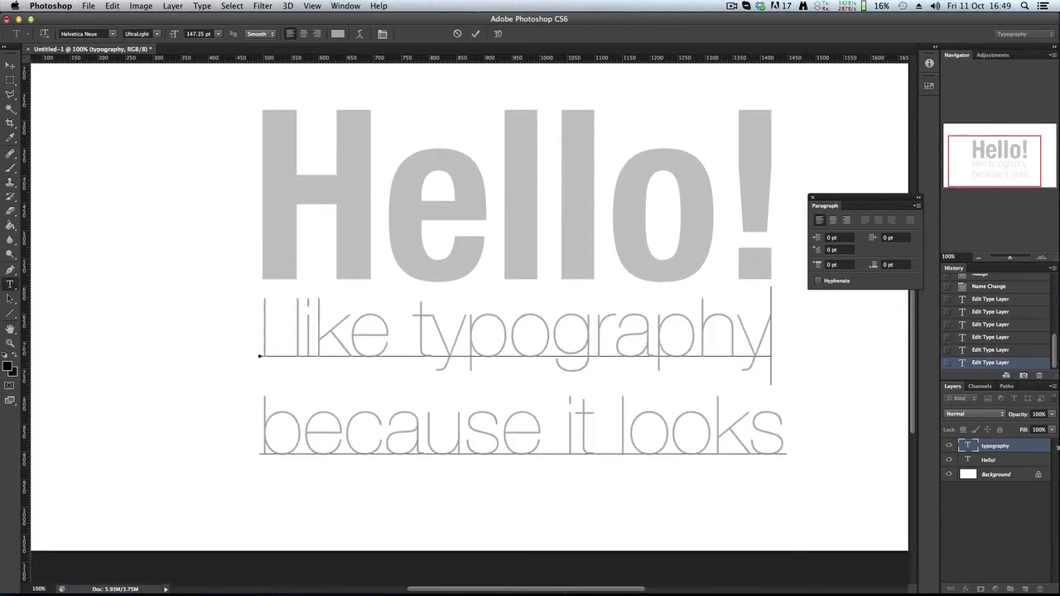
key(super+minus)
key(super+minus)
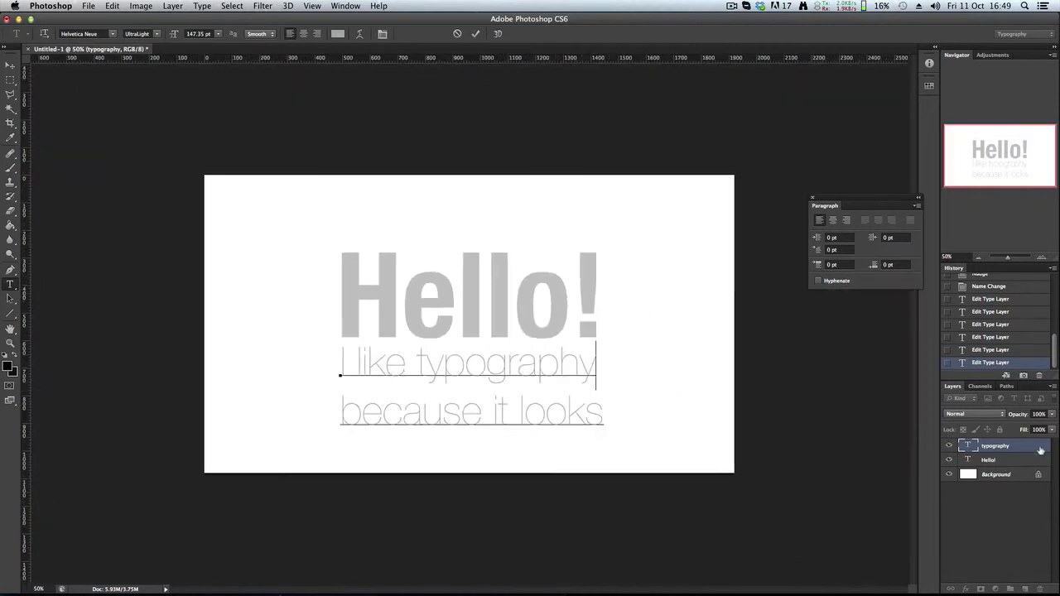
click(1026, 453)
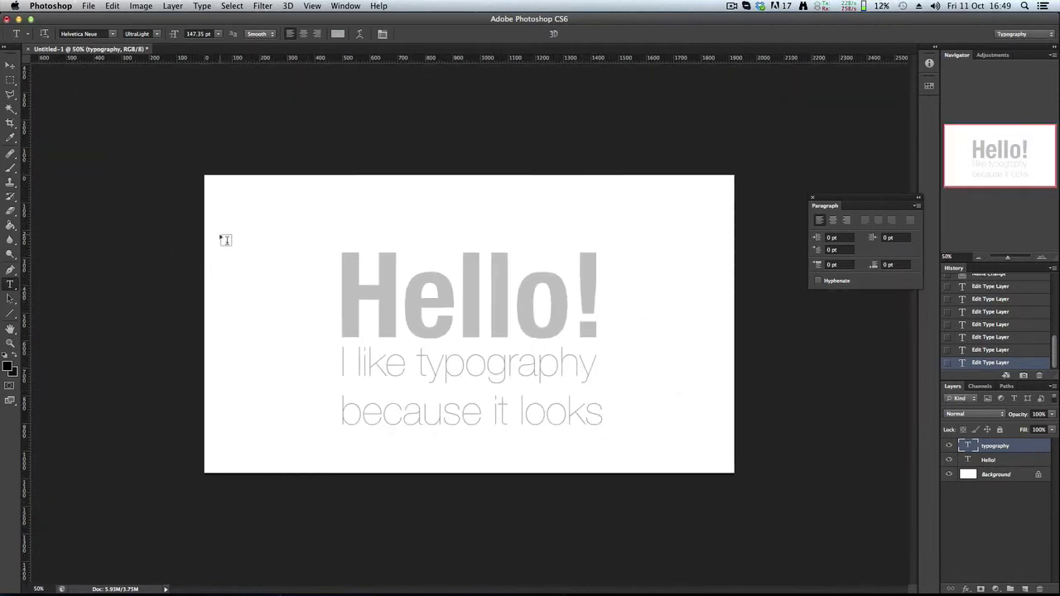
Step: Create a narrow paragraph text box beside the "Hello!" heading, enter "Hello this tutorial" and lengthen the box downward to fit the text
drag(226, 241, 287, 347)
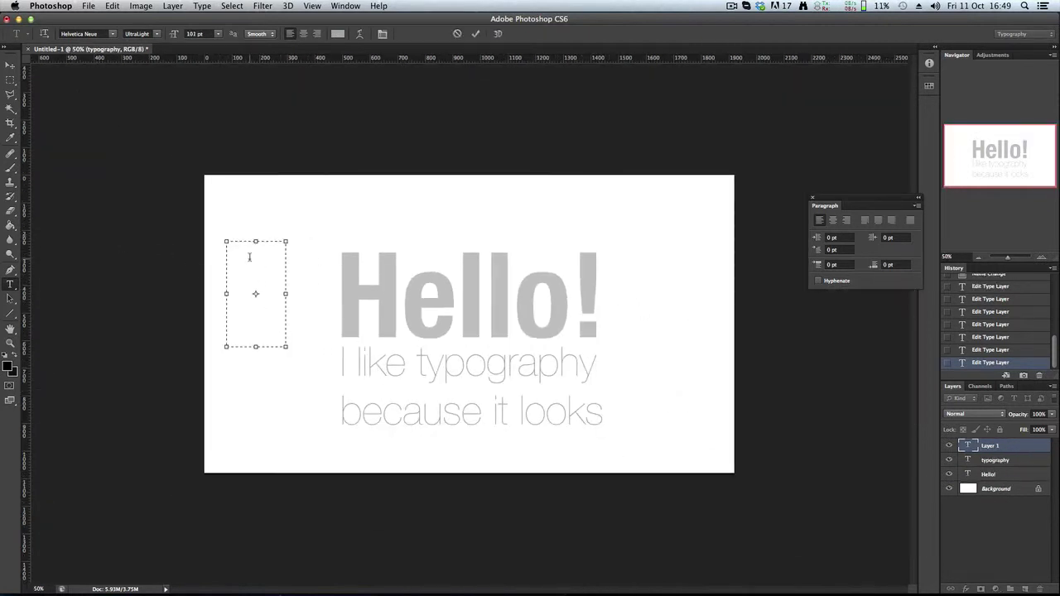
text(Hello)
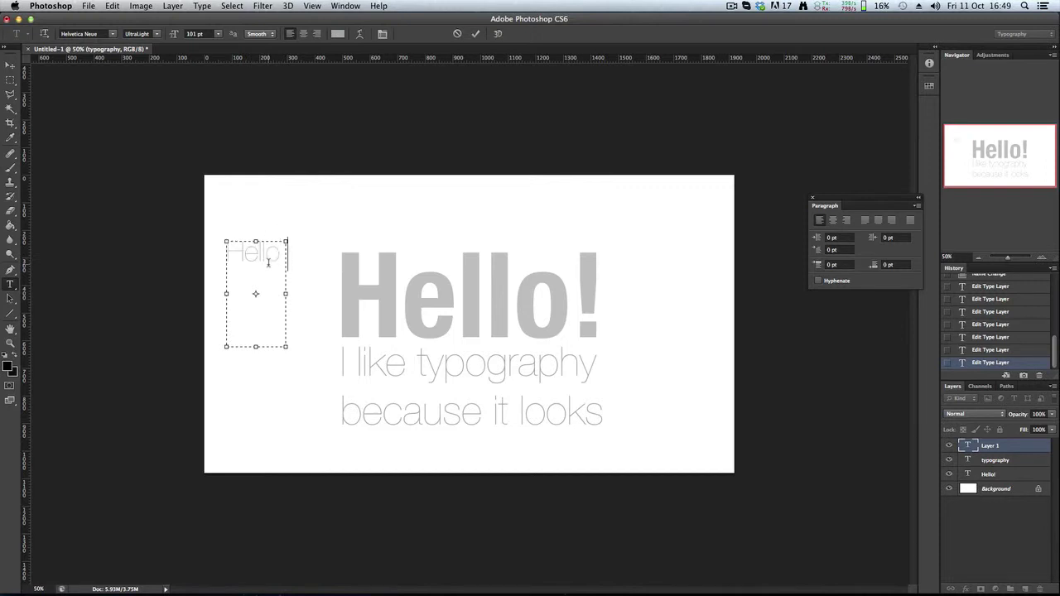
key(Return)
text(this tutori)
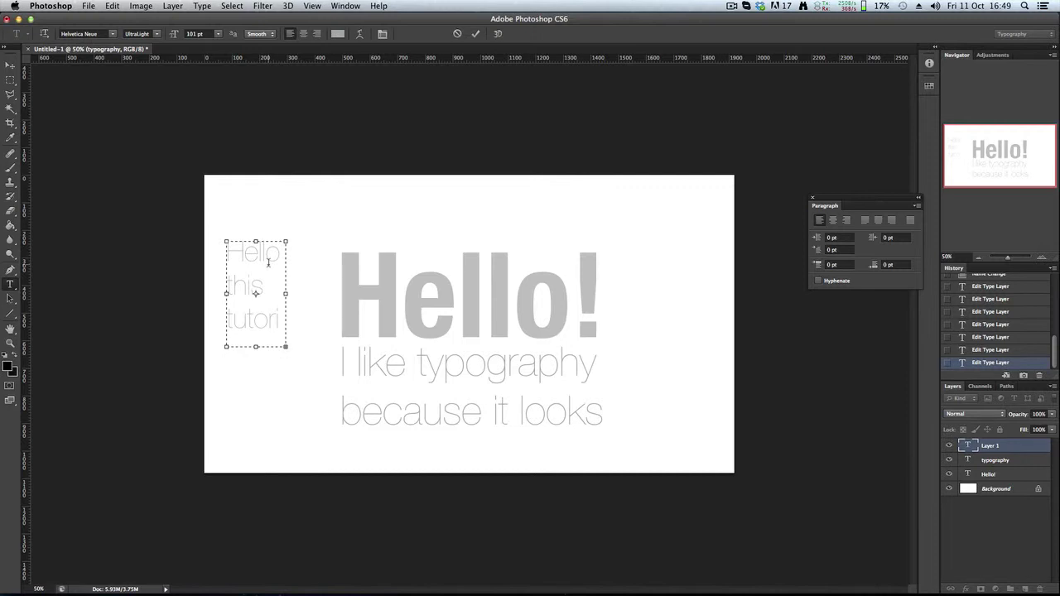
drag(255, 348, 255, 406)
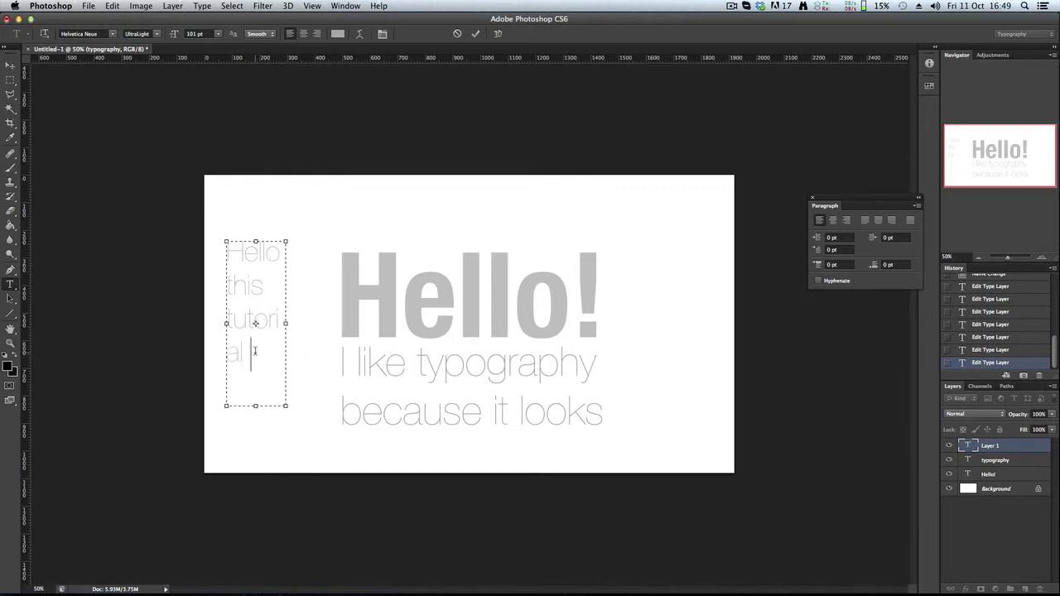
Step: Select all the text in the narrow box and turn on automatic hyphenation for it
drag(255, 351, 214, 331)
drag(212, 293, 200, 218)
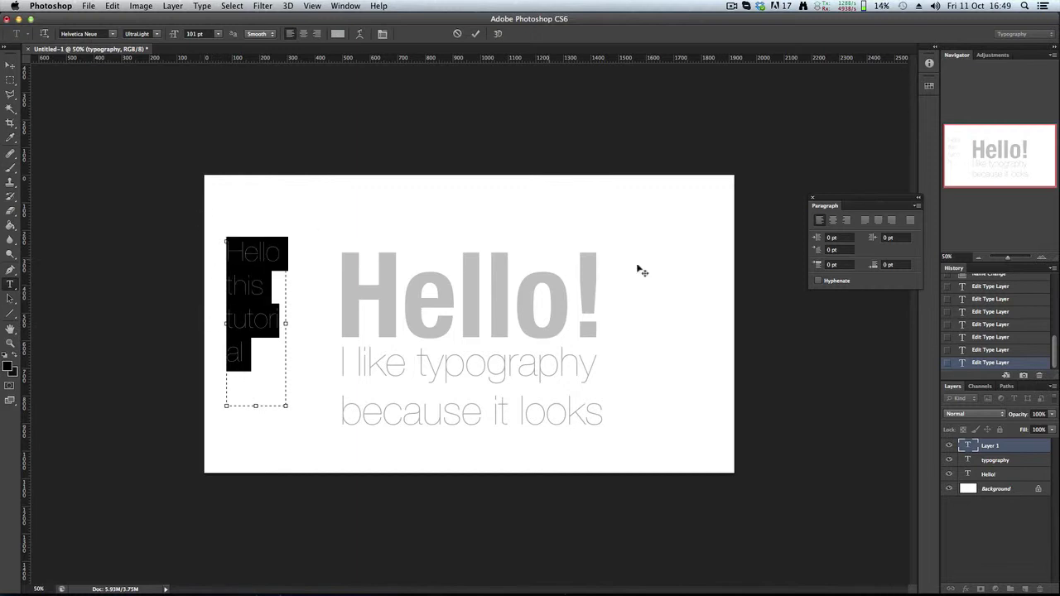
click(818, 281)
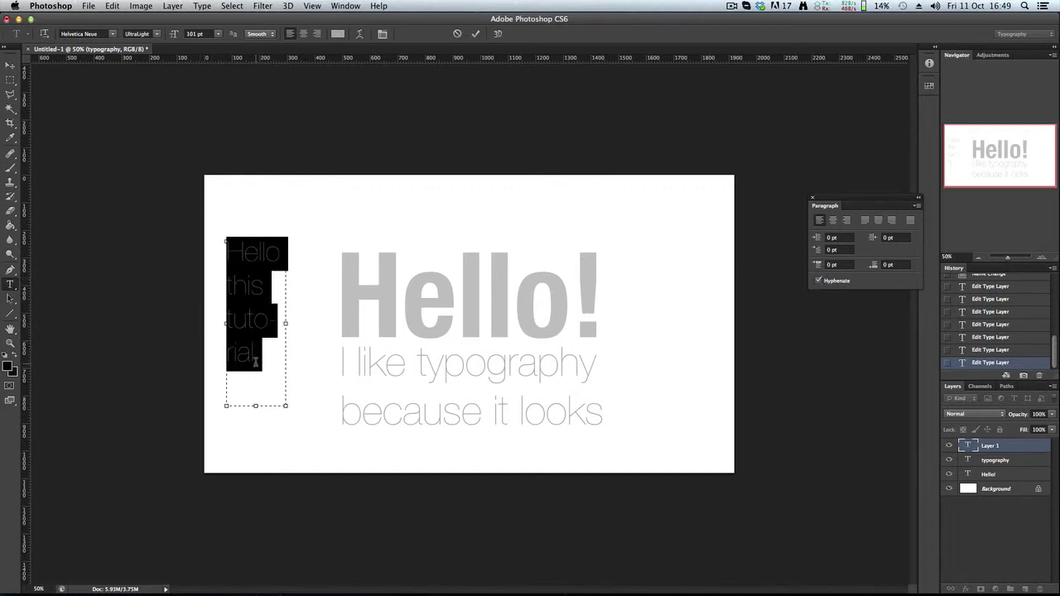
click(291, 362)
drag(269, 352, 224, 244)
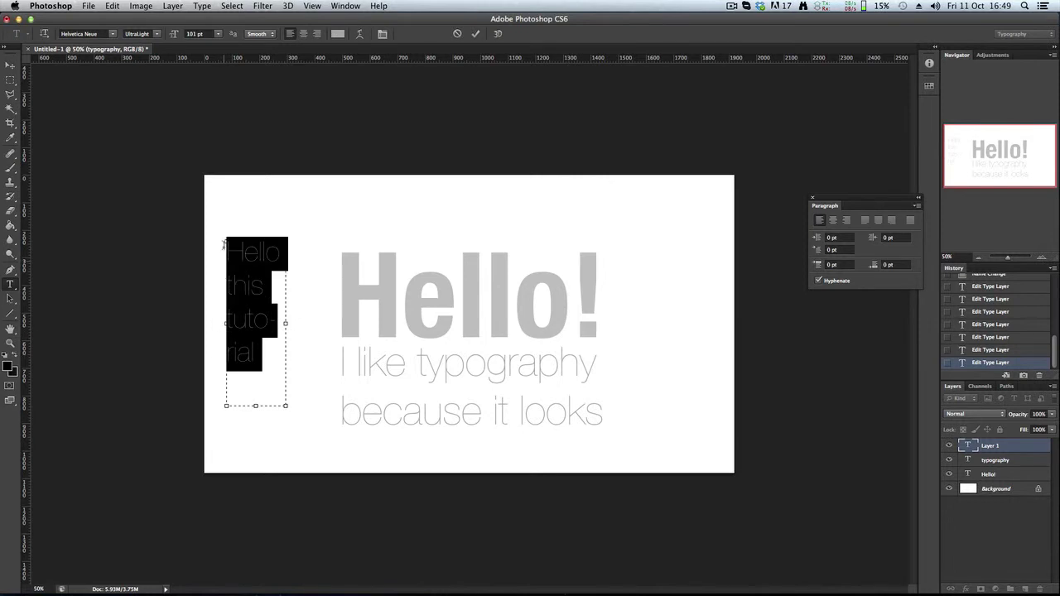
Step: Commit the "Hello this tutorial" text and move it slightly down and toward the "Hello!" heading
click(1033, 449)
key(v)
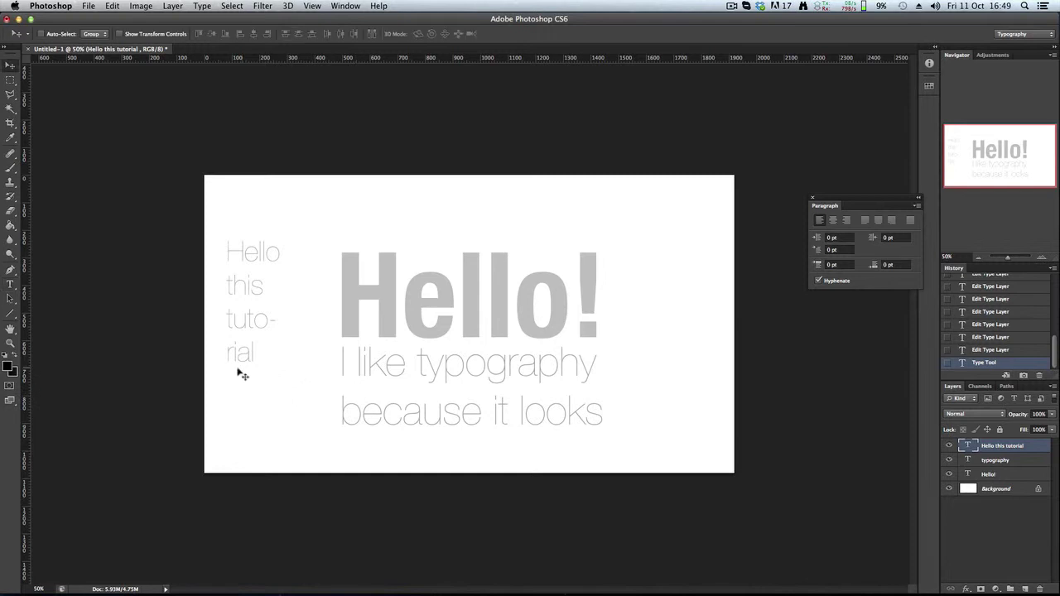
drag(239, 371, 260, 385)
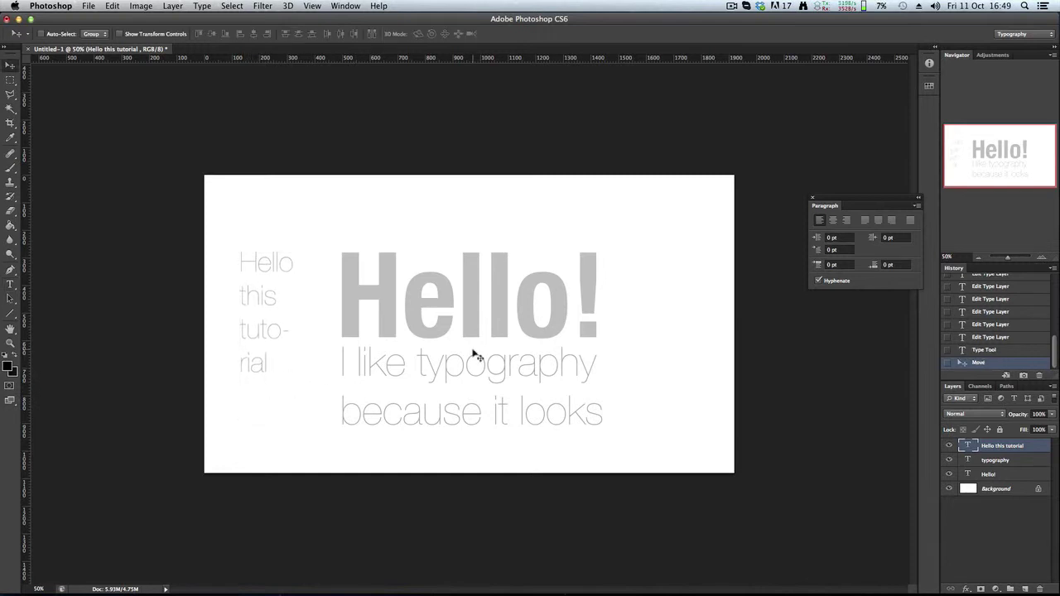